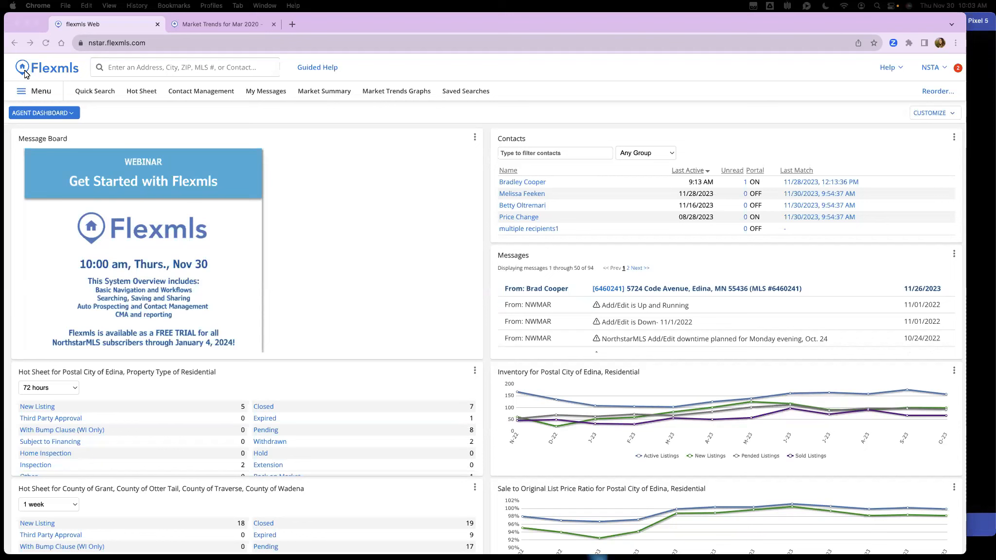
# Step: Bring the browser to the front and reload the agent dashboard
pyautogui.click(98, 122)
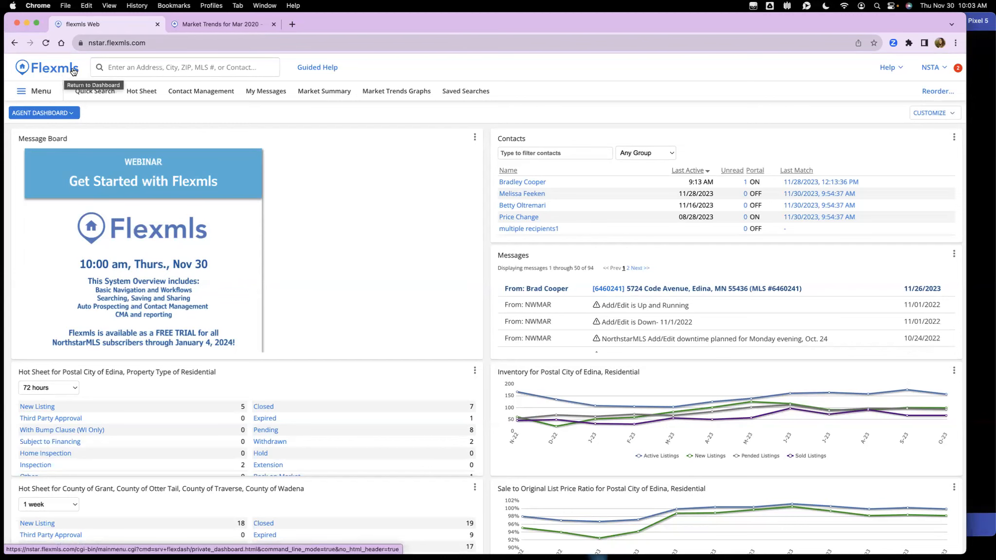
pyautogui.click(58, 70)
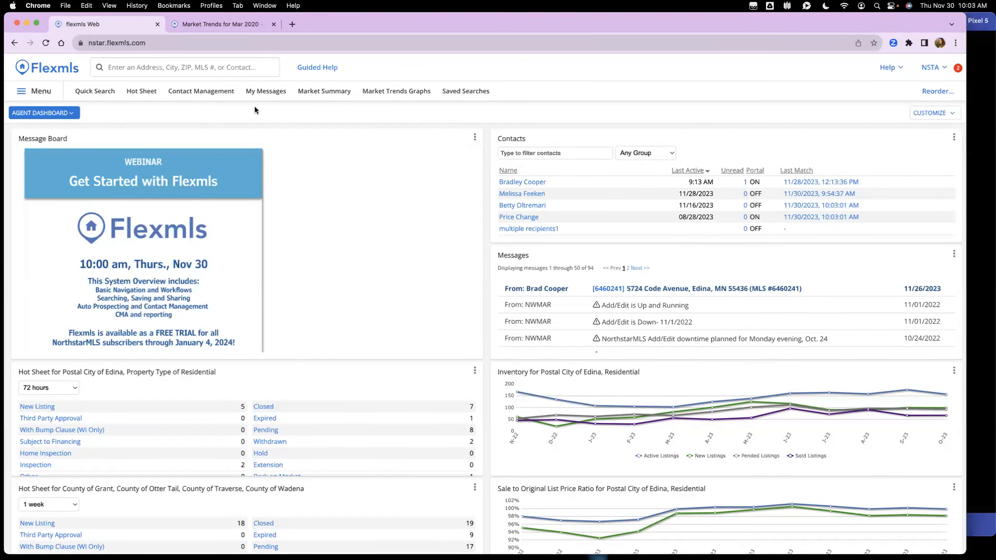
pyautogui.click(60, 73)
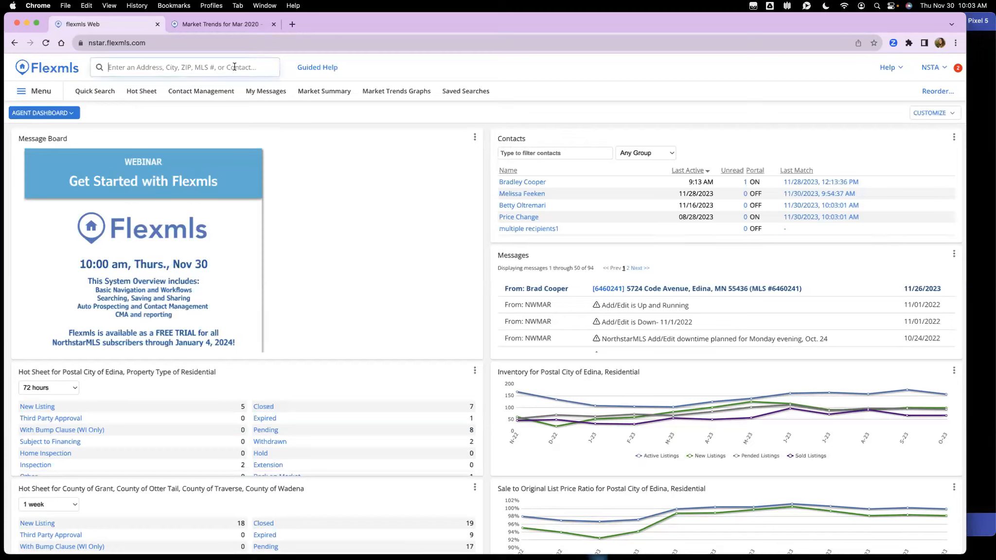
# Step: Quick-search 'lois' and narrow the browser to reveal the phone emulator beside it
pyautogui.click(248, 66)
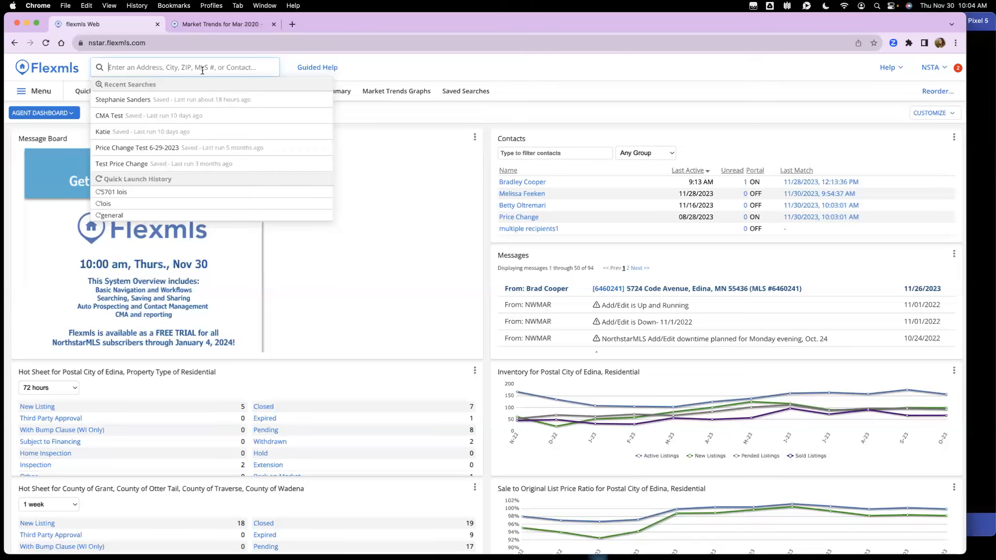
pyautogui.write('lois')
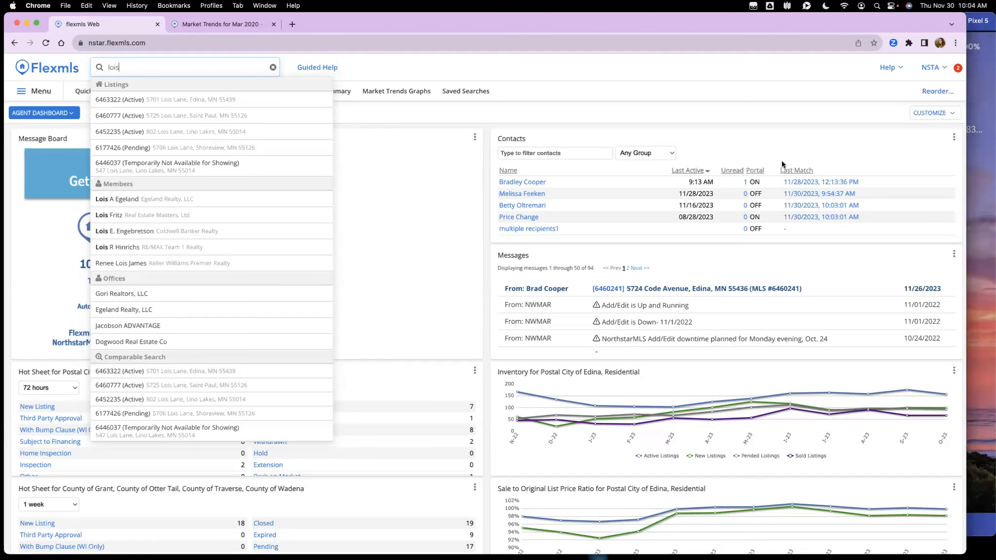
pyautogui.moveTo(962, 13); pyautogui.dragTo(770, 12)
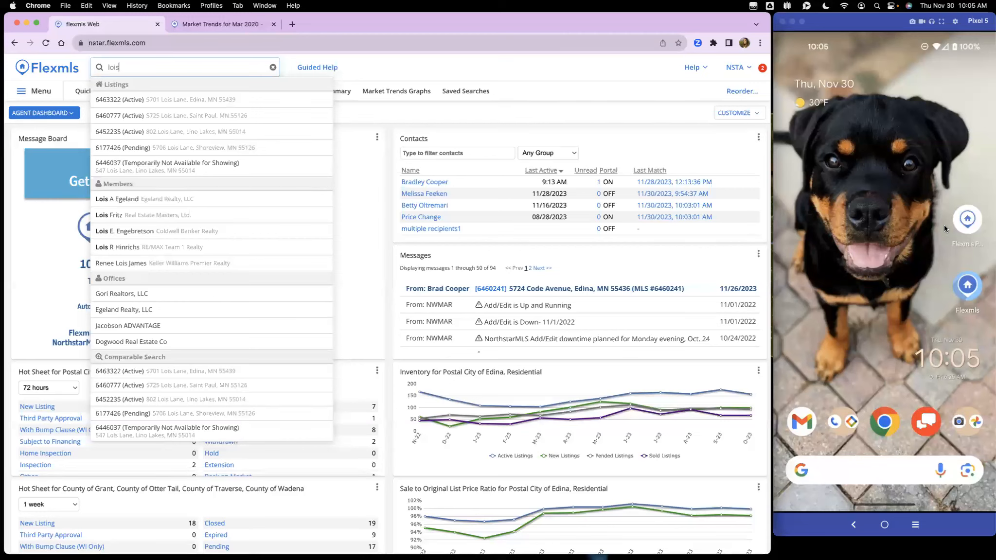
pyautogui.click(944, 225)
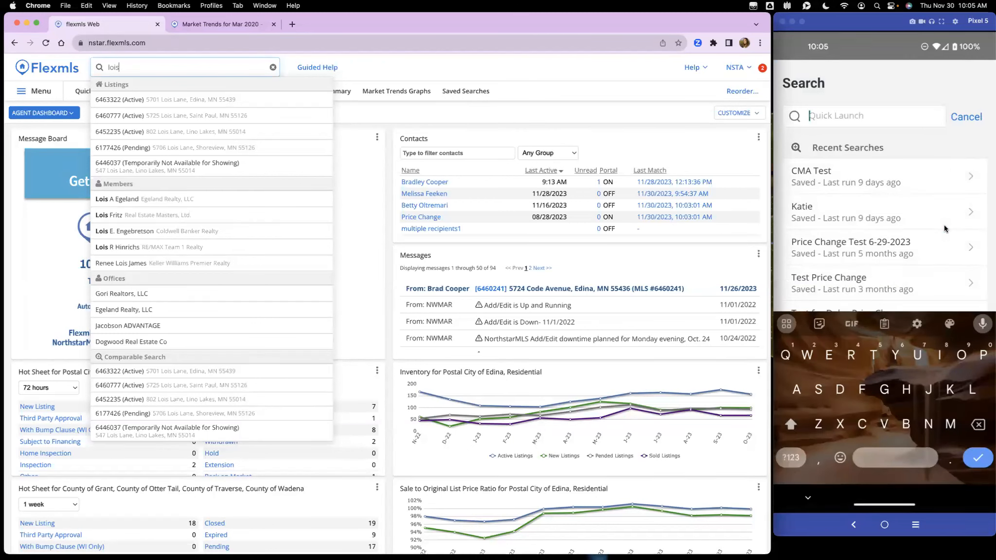
# Step: Search 'Lois' in Flexmls Mobile and open the matching member agent's details
pyautogui.write('L')
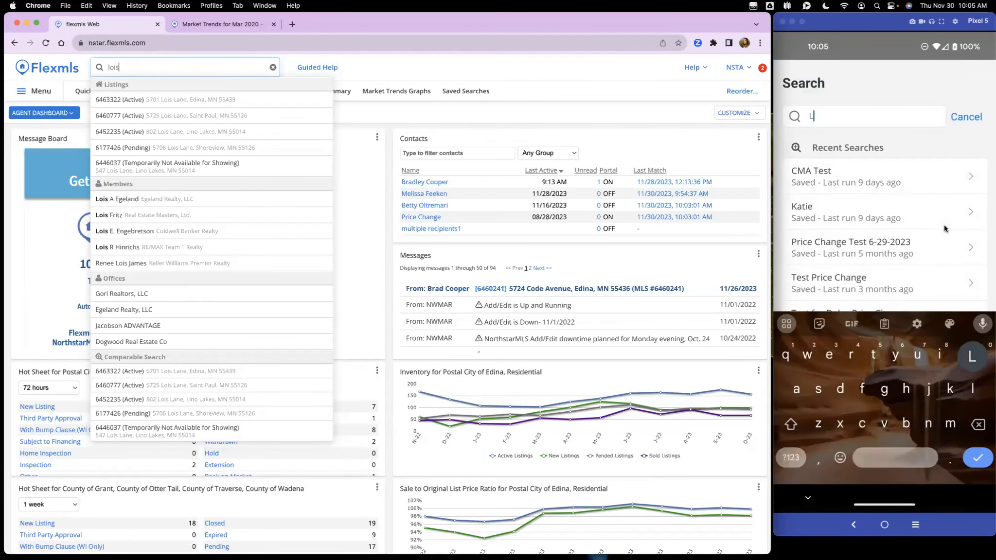
pyautogui.write('ois')
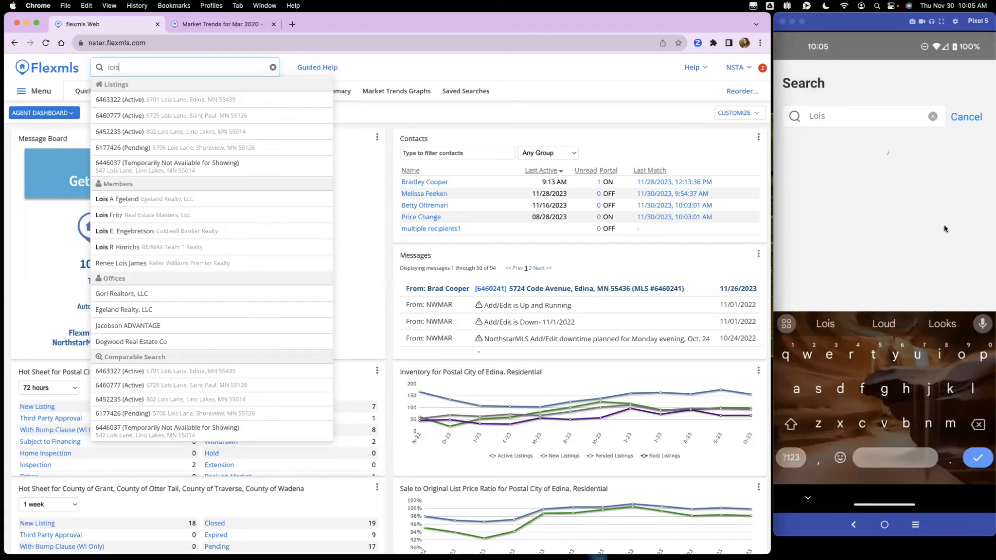
pyautogui.press('Return')
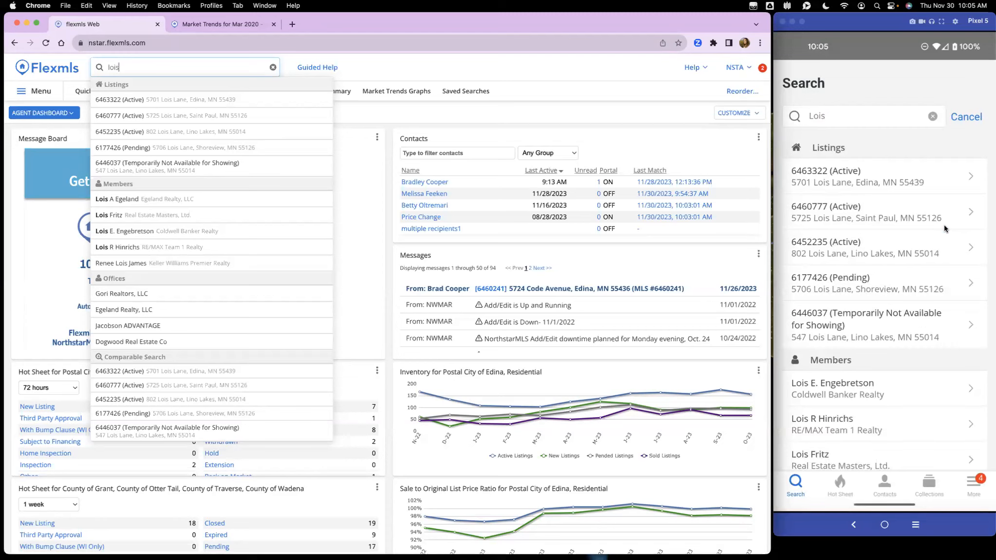
pyautogui.scroll(-4, 944, 224)
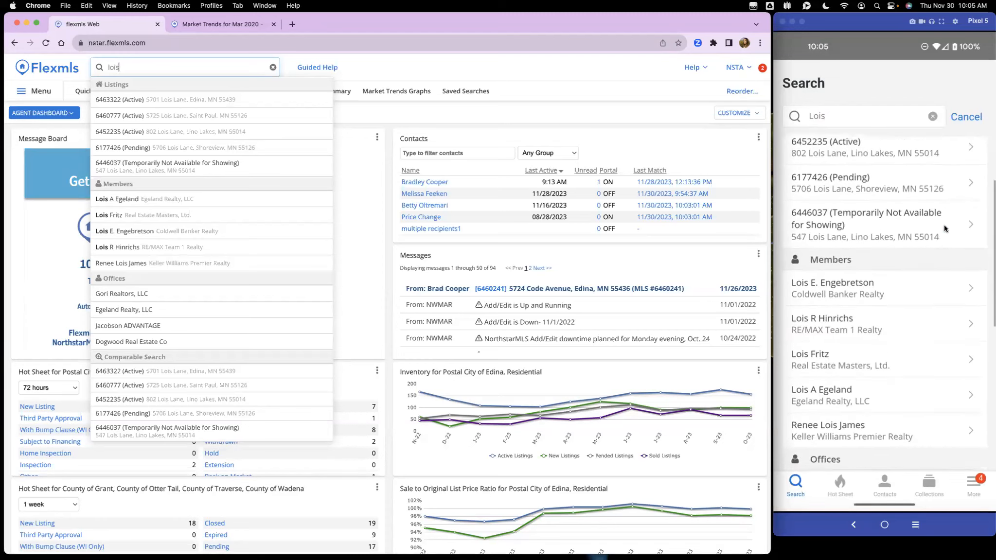
pyautogui.scroll(-3, 945, 224)
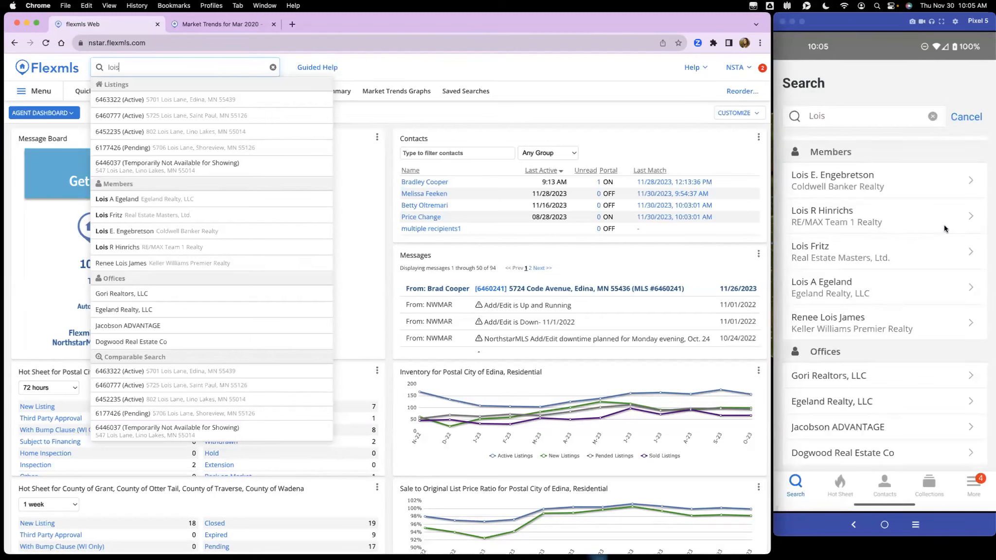
pyautogui.click(944, 225)
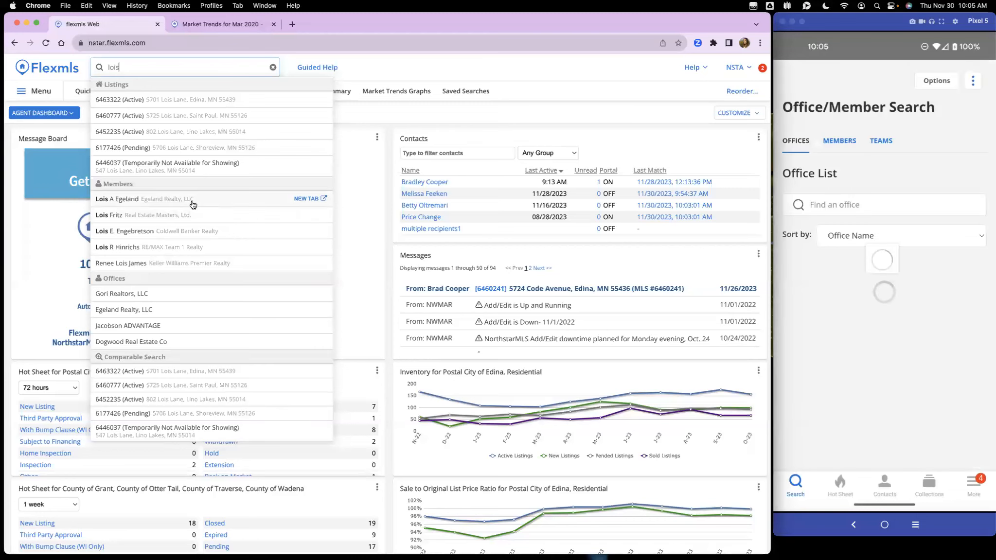
pyautogui.click(189, 202)
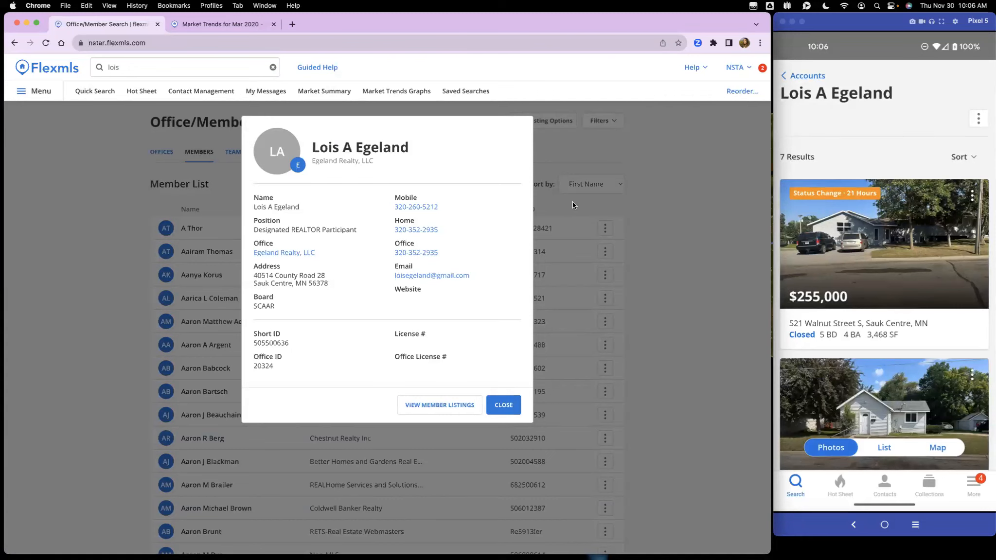
# Step: List the matching member's 7 listings and widen the browser to fit the table
pyautogui.click(451, 404)
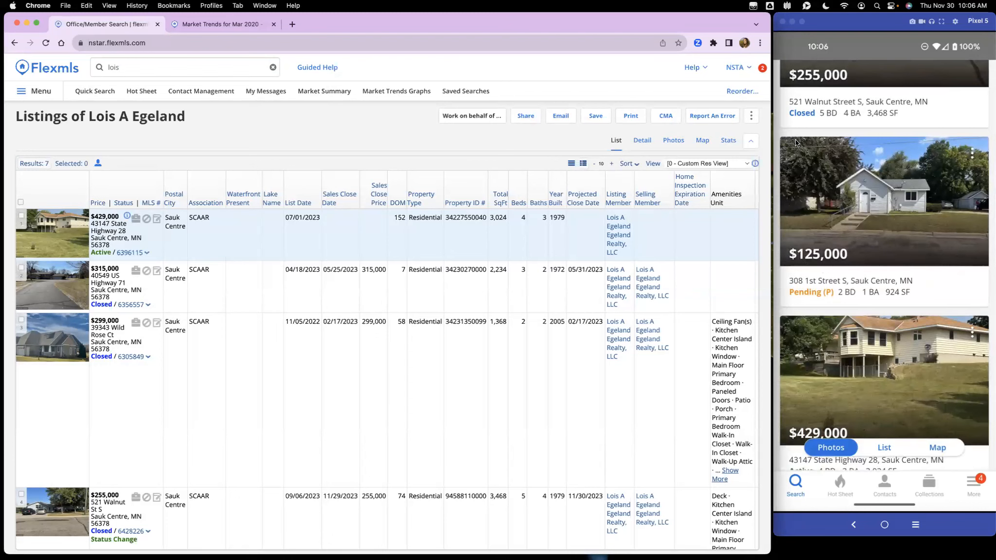
pyautogui.scroll(5, 852, 194)
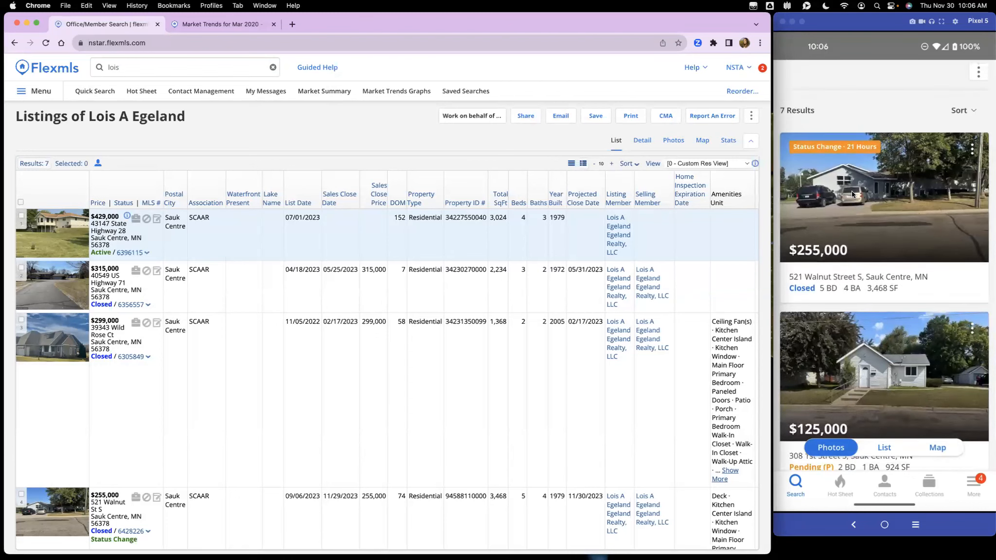
pyautogui.moveTo(770, 13); pyautogui.dragTo(989, 11)
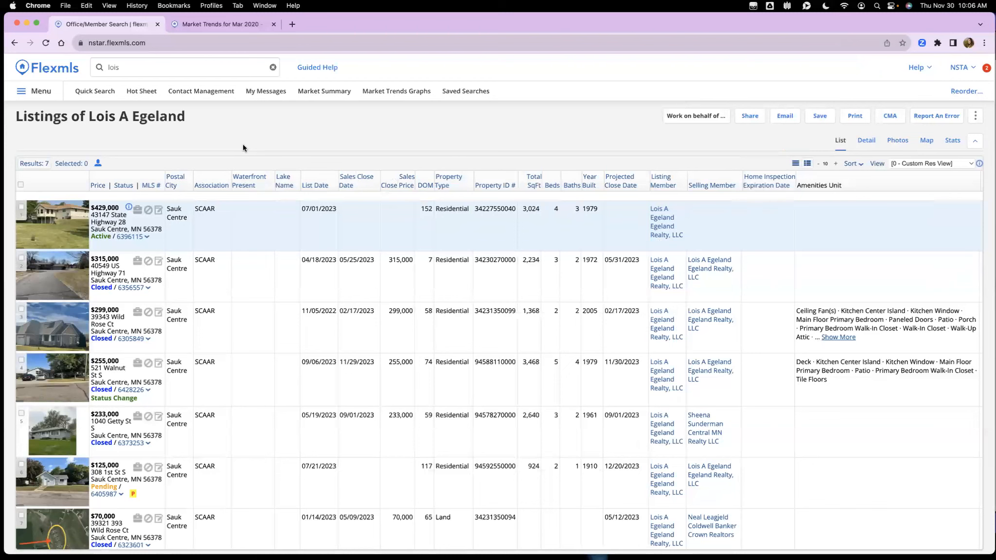
# Step: Return to the agent dashboard and bring up the recent searches list
pyautogui.click(62, 72)
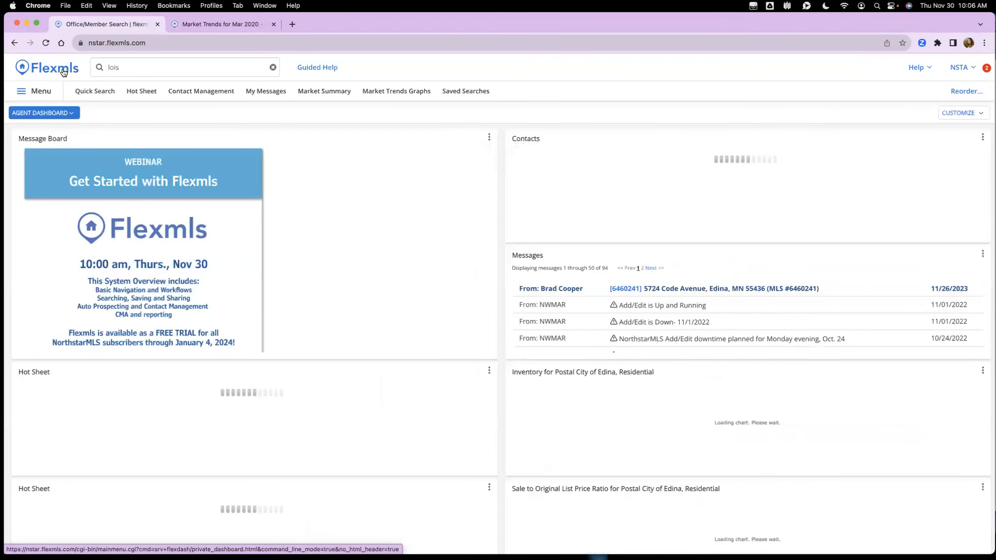
pyautogui.click(273, 67)
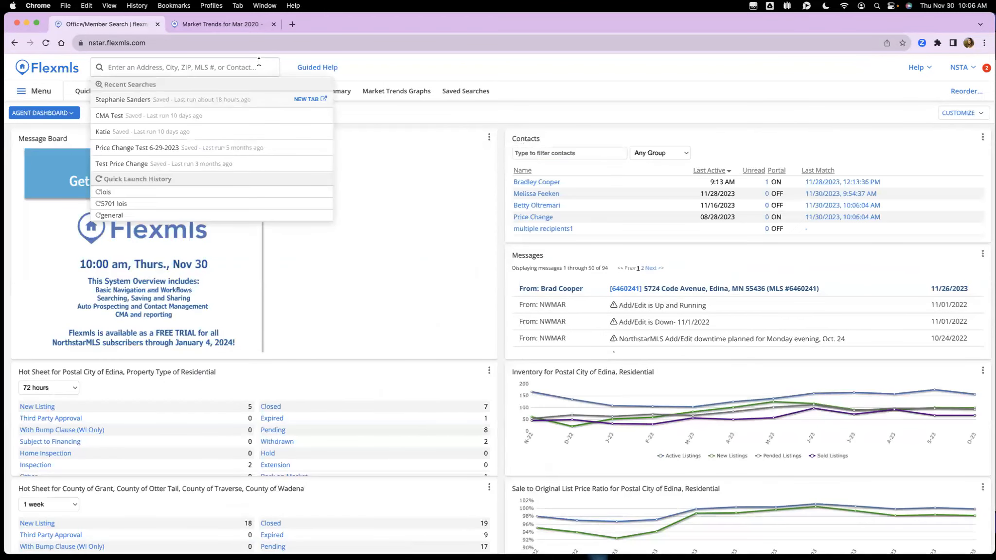
pyautogui.click(49, 76)
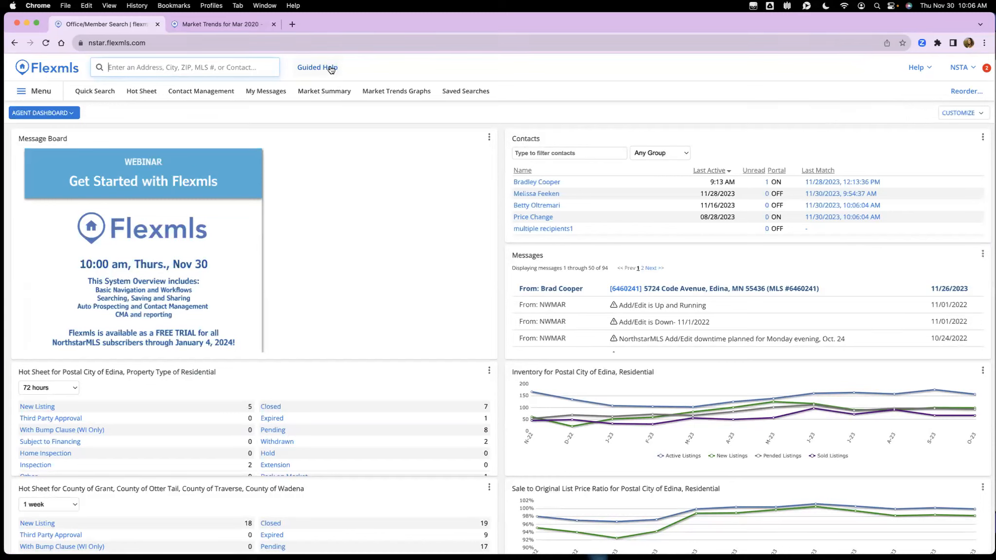
# Step: Run the 'New to Flexmls? Start Here' tour through the menu favorites tips and dismiss the survey
pyautogui.click(330, 69)
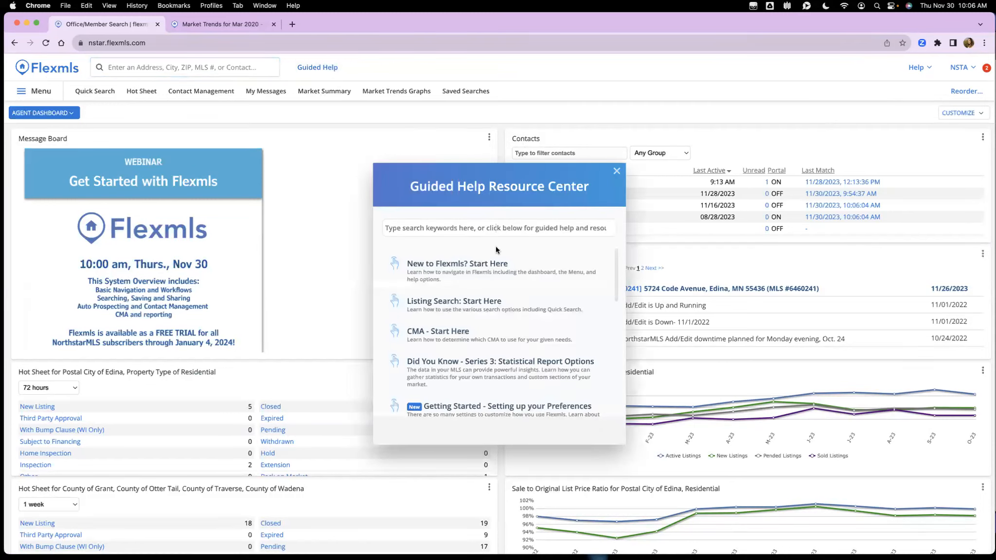
pyautogui.click(503, 272)
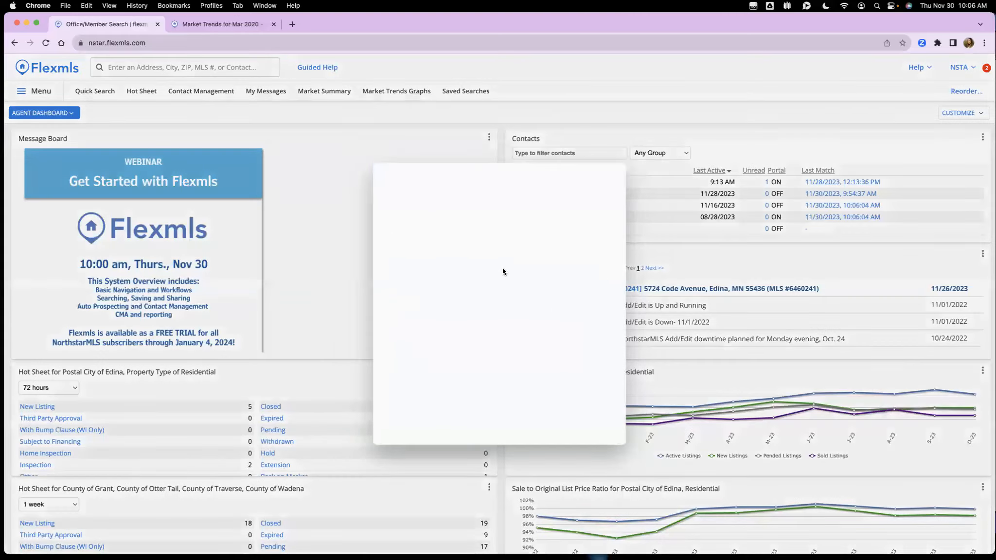
pyautogui.click(566, 333)
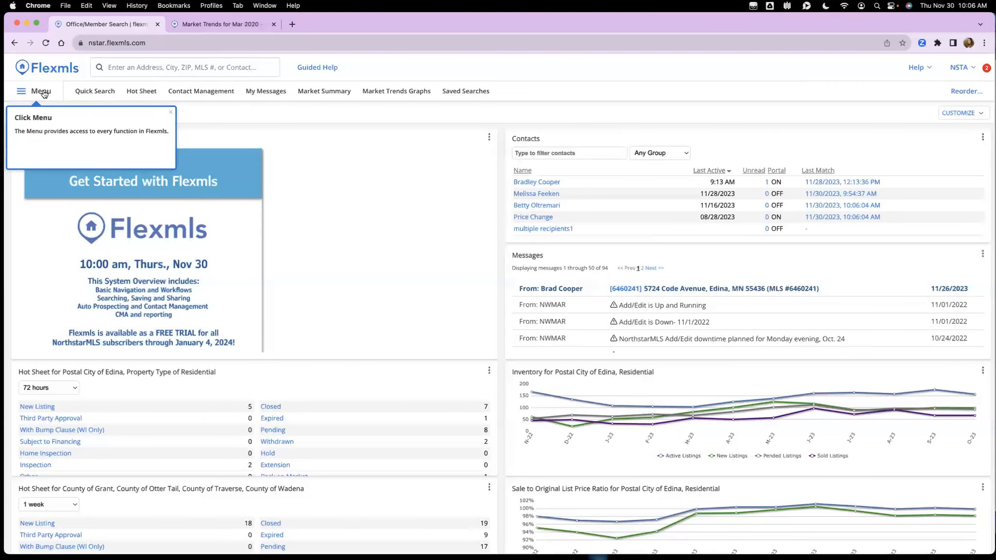
pyautogui.click(34, 91)
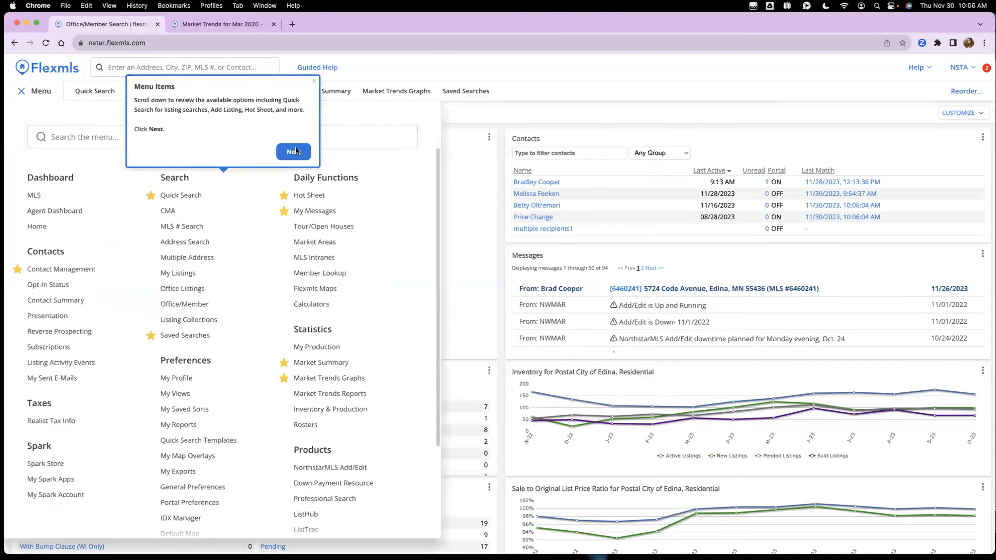
pyautogui.click(292, 152)
pyautogui.click(299, 232)
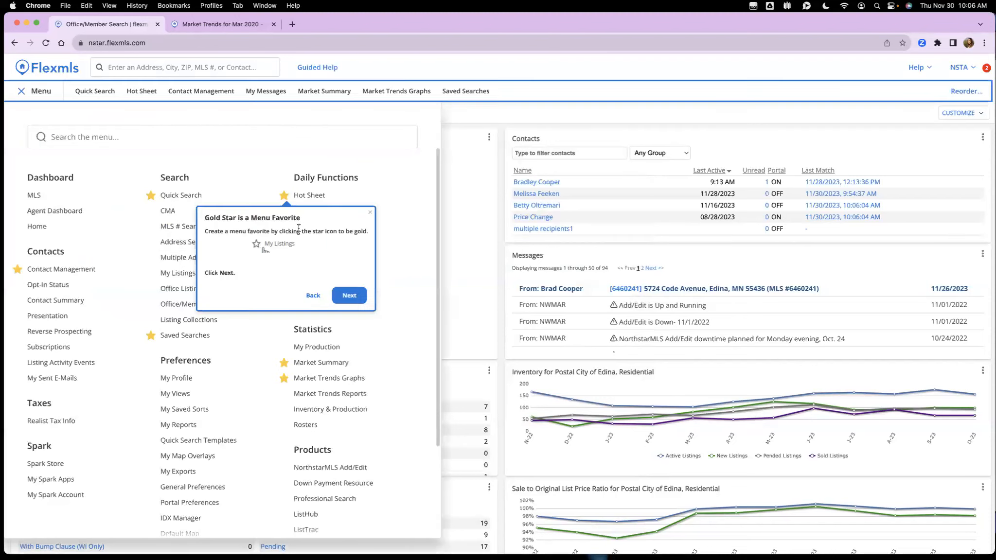
pyautogui.click(346, 295)
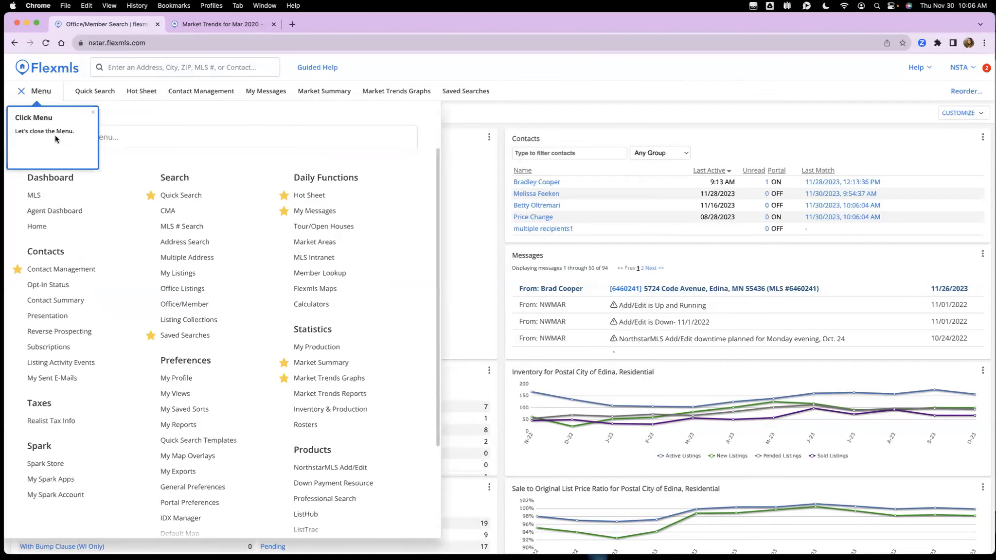
pyautogui.click(22, 93)
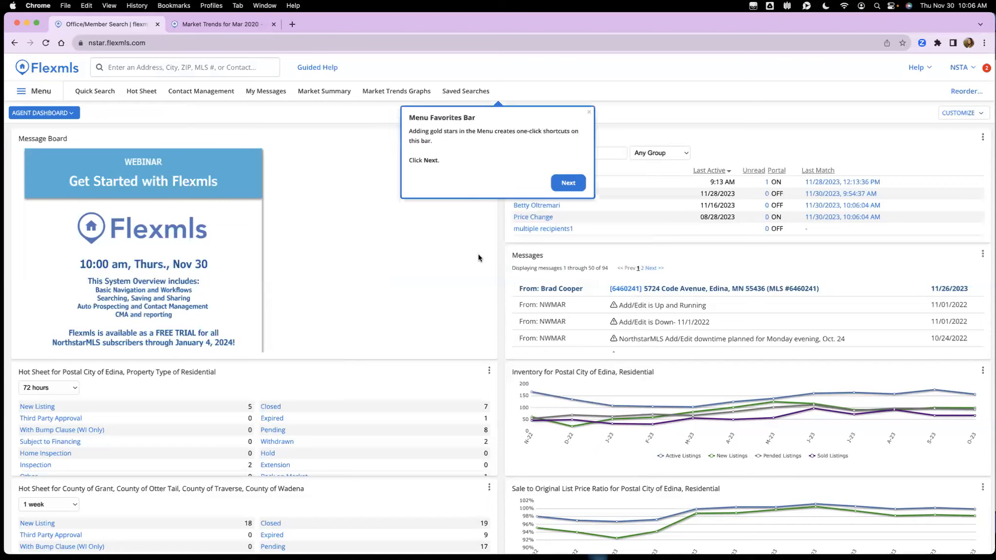
pyautogui.click(589, 114)
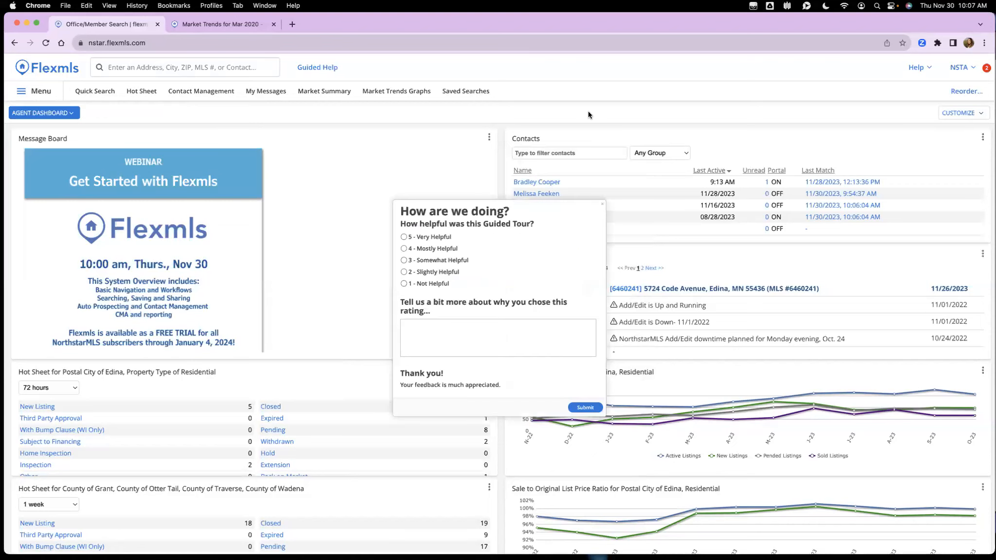
pyautogui.click(602, 204)
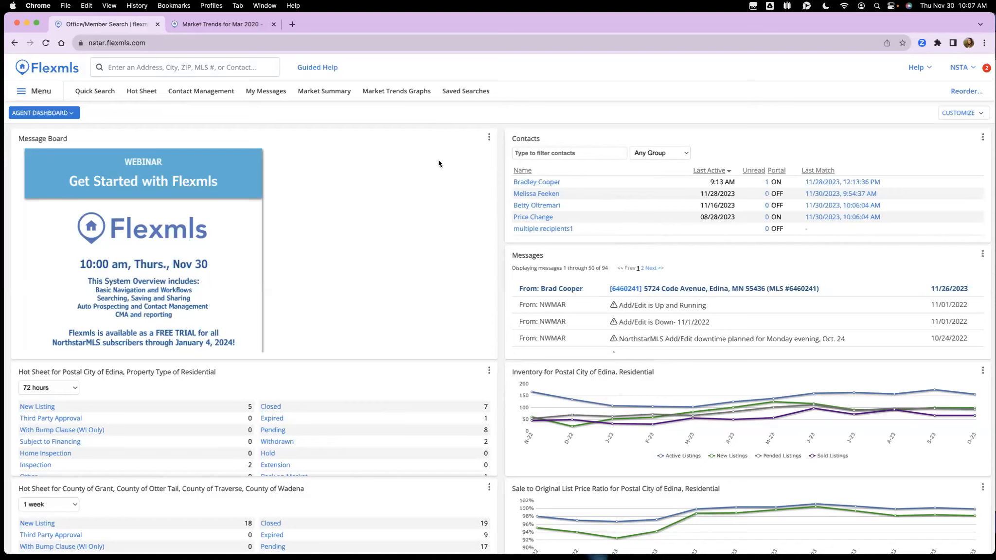
pyautogui.scroll(-2, 438, 163)
pyautogui.scroll(2, 438, 163)
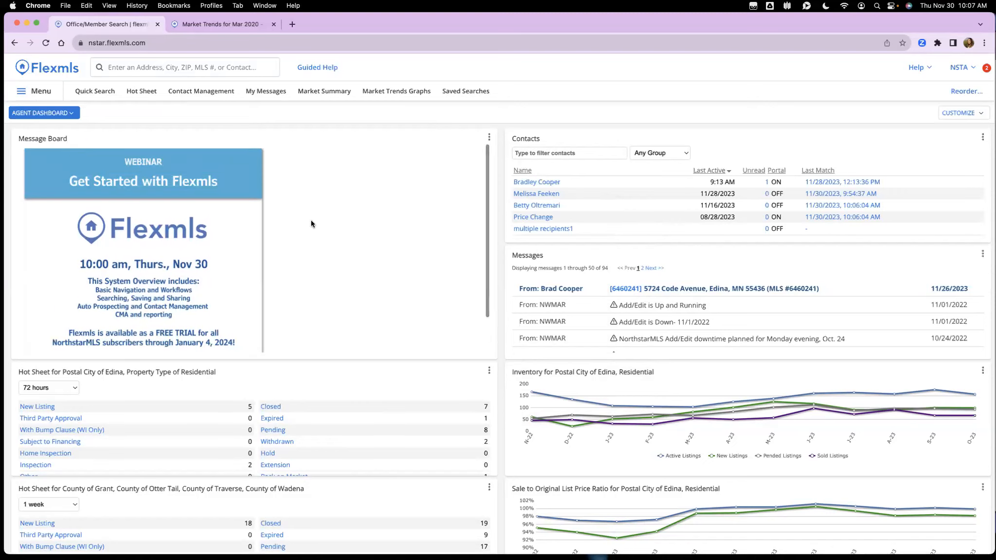
pyautogui.scroll(-2, 363, 209)
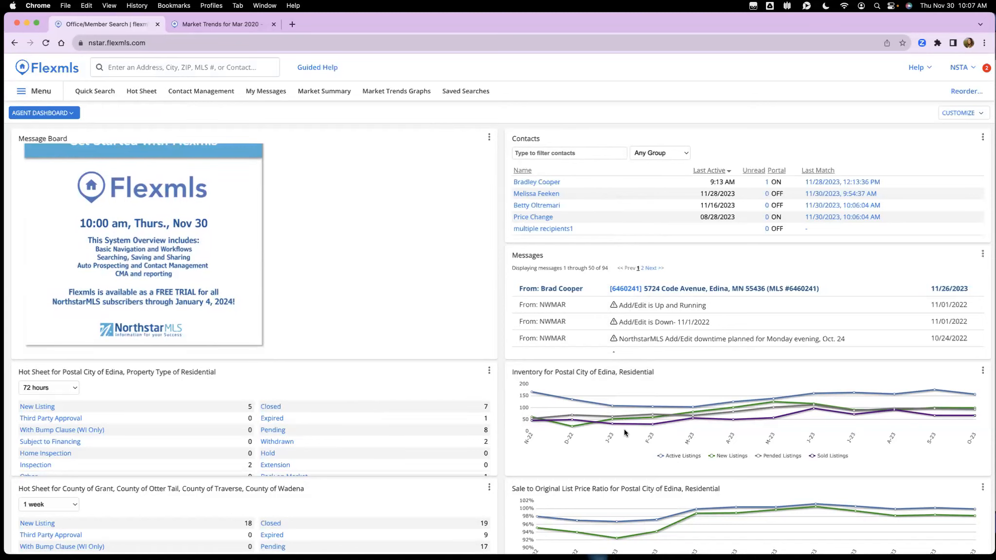
pyautogui.scroll(-5, 620, 438)
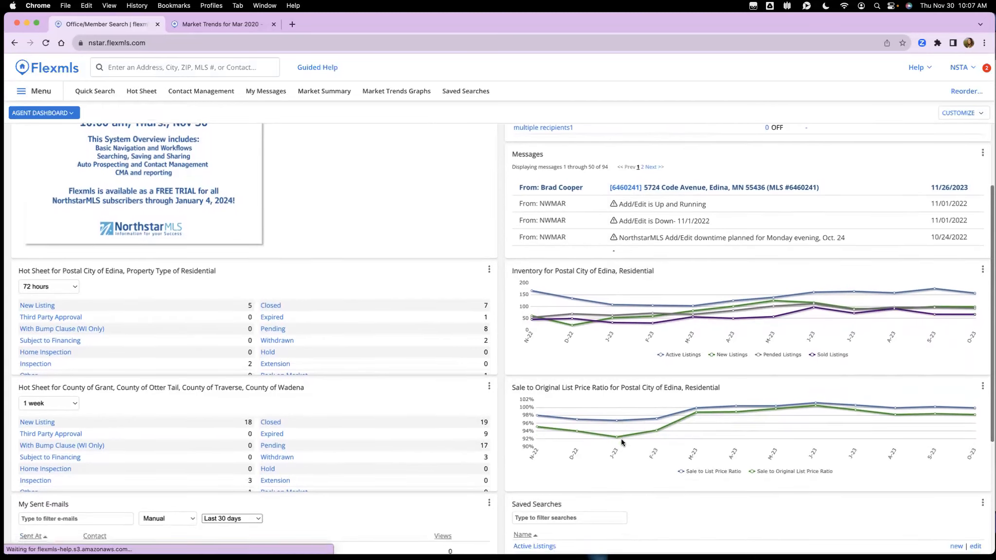
pyautogui.scroll(-2, 621, 442)
pyautogui.scroll(3, 621, 442)
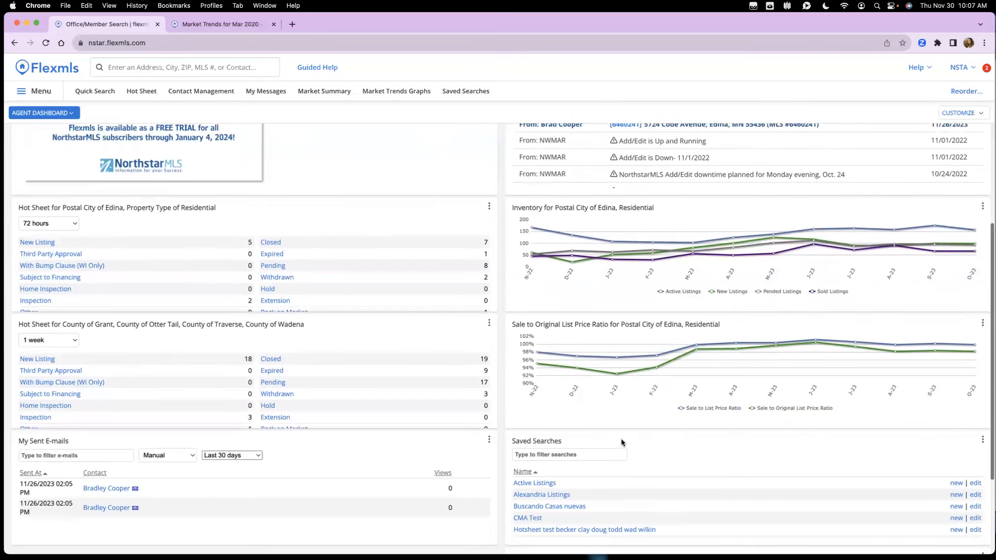
pyautogui.scroll(1, 621, 439)
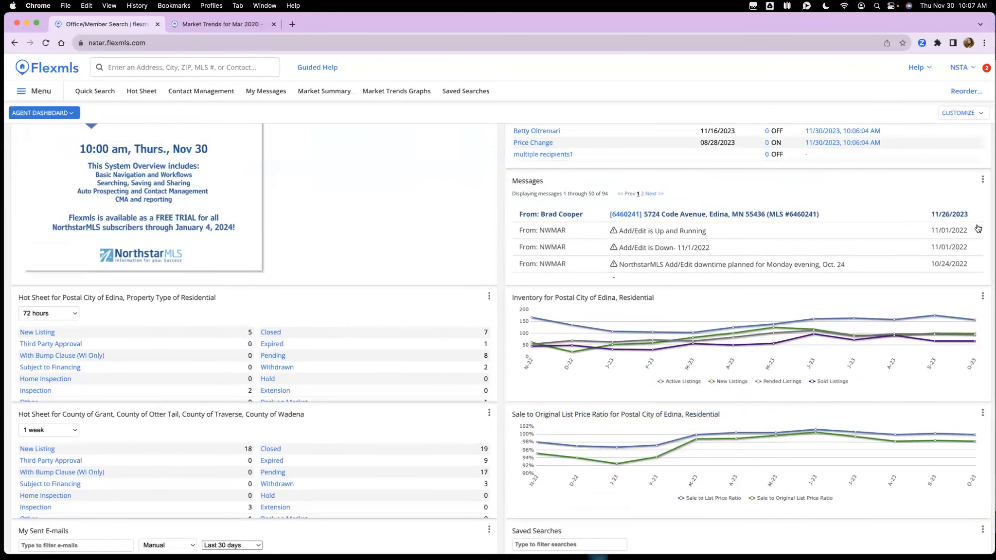
pyautogui.scroll(3, 977, 228)
pyautogui.click(983, 255)
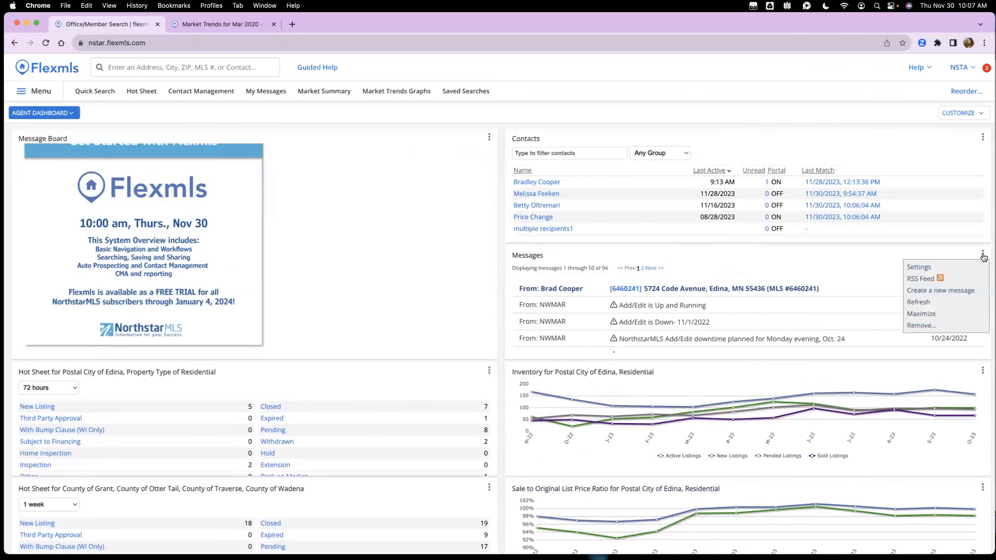
pyautogui.click(962, 270)
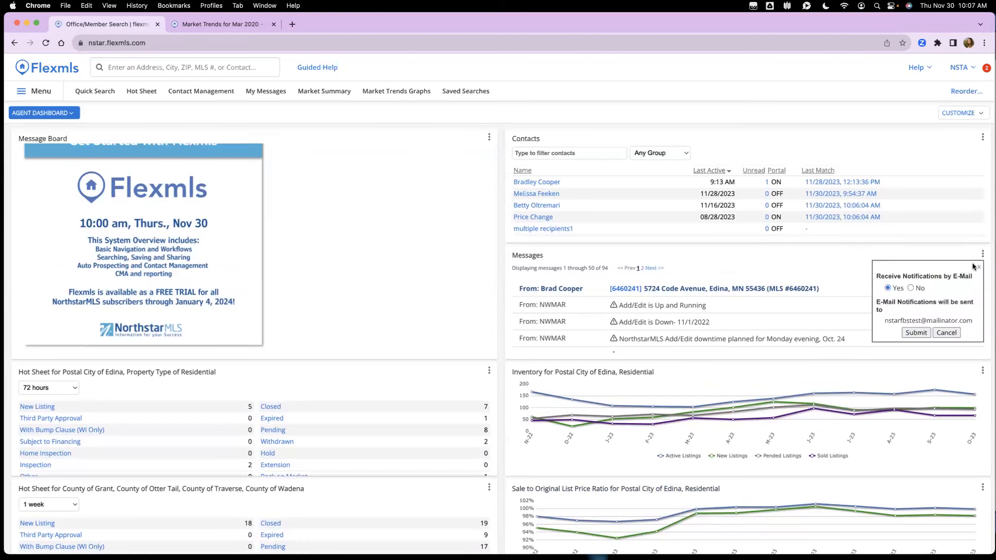
pyautogui.click(946, 333)
pyautogui.click(982, 371)
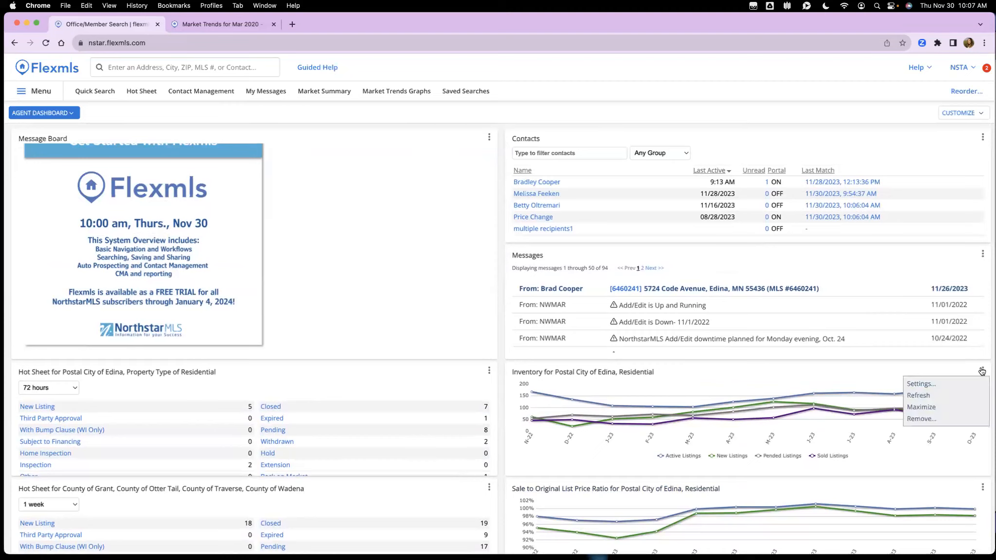
pyautogui.click(935, 388)
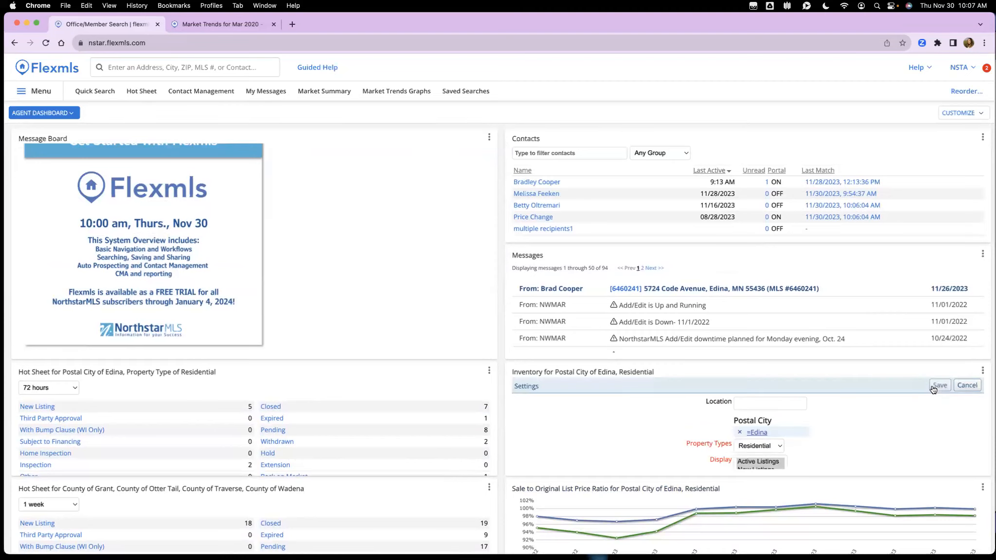
pyautogui.scroll(-1, 814, 417)
pyautogui.scroll(1, 786, 437)
pyautogui.scroll(-1, 811, 411)
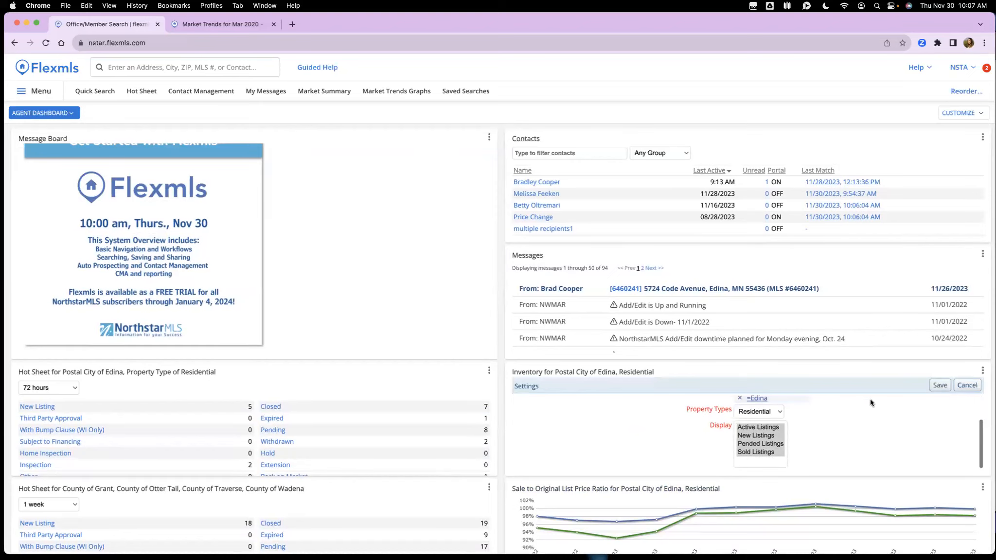
pyautogui.click(966, 386)
pyautogui.moveTo(965, 391); pyautogui.dragTo(933, 373)
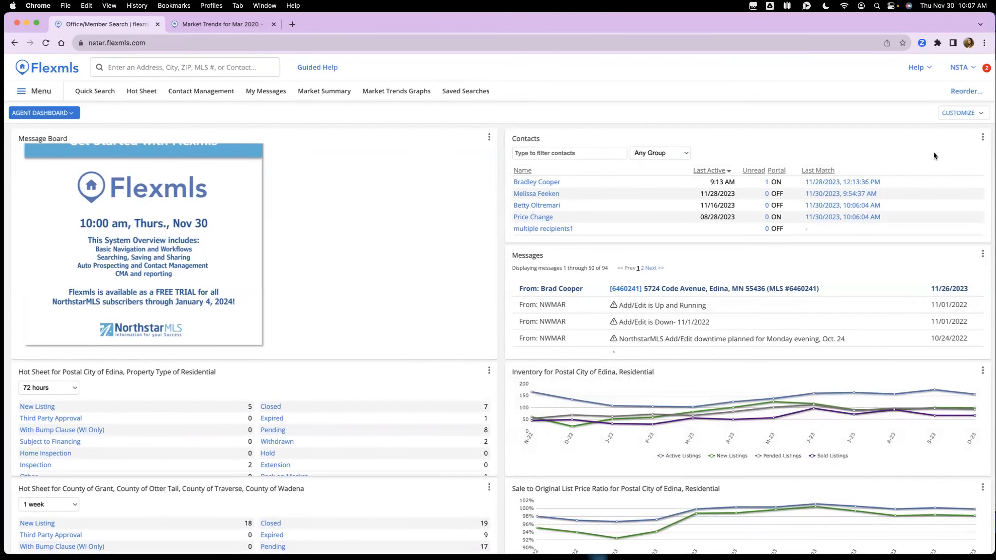
pyautogui.click(960, 116)
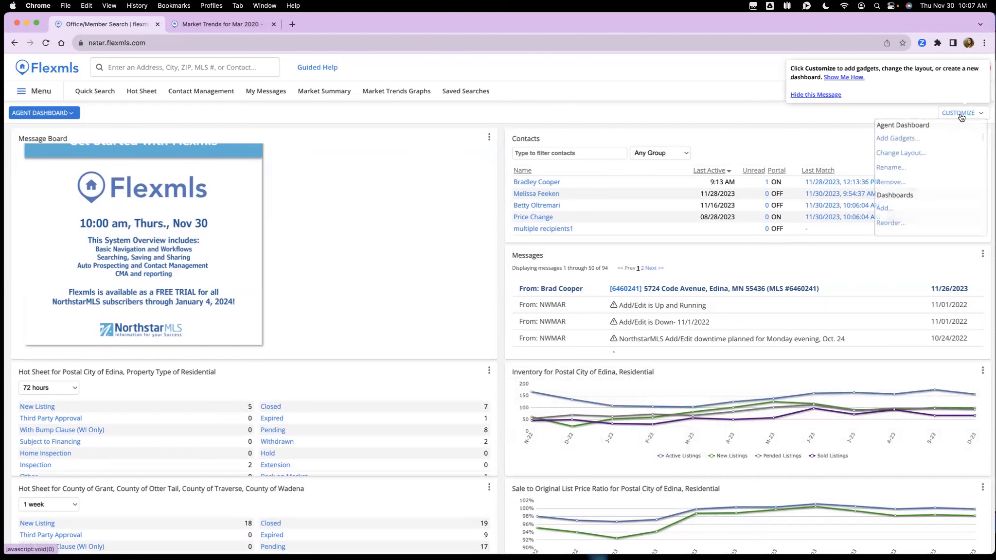
pyautogui.click(957, 117)
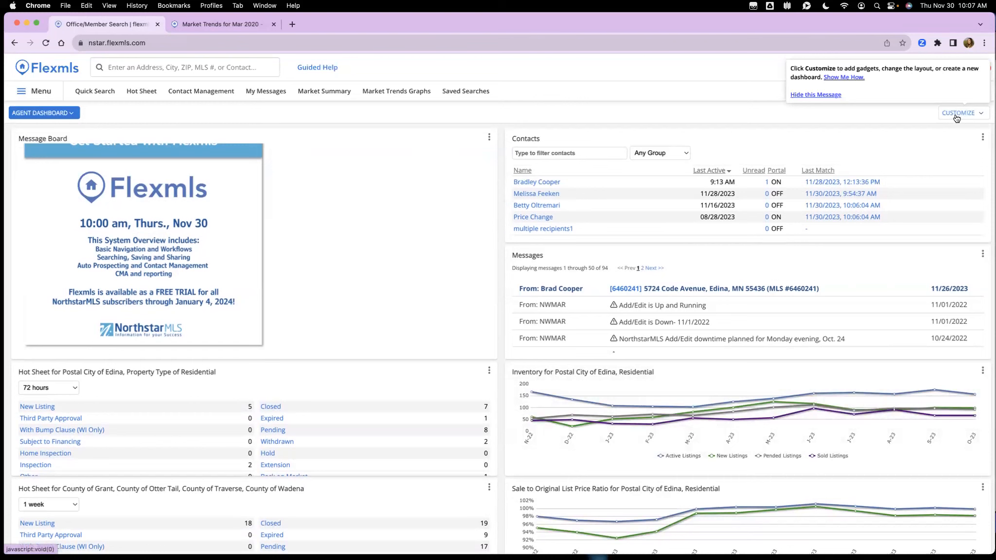
pyautogui.click(957, 118)
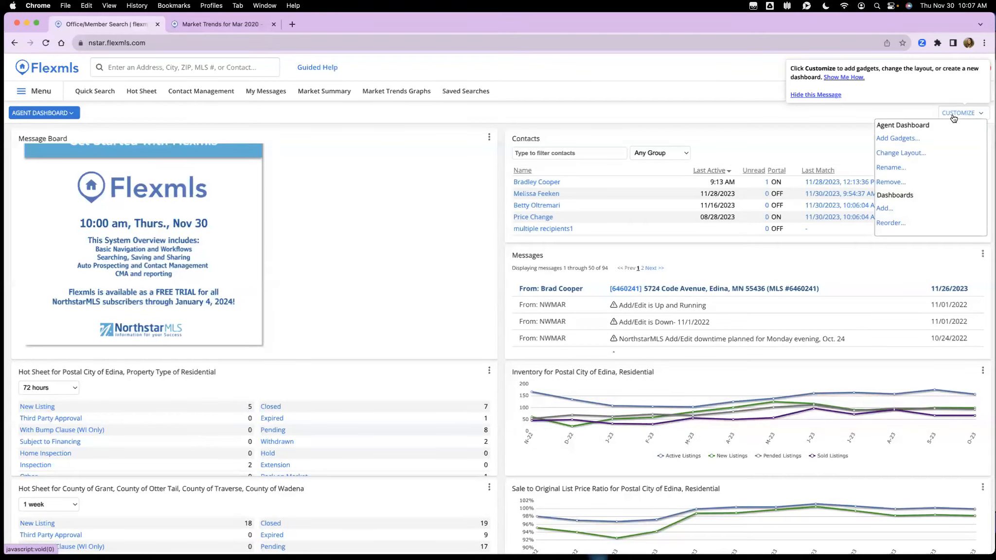
pyautogui.click(955, 117)
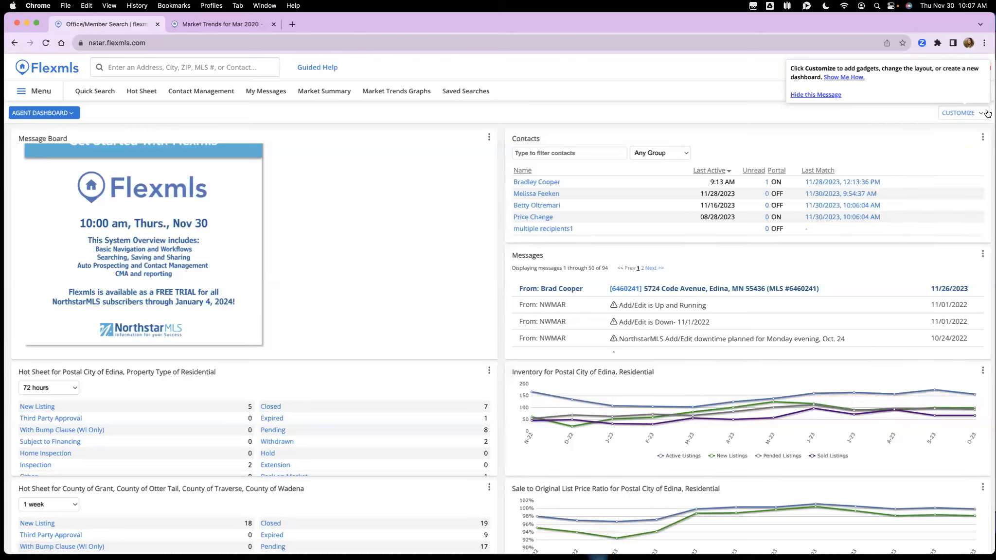
pyautogui.click(987, 113)
pyautogui.click(950, 113)
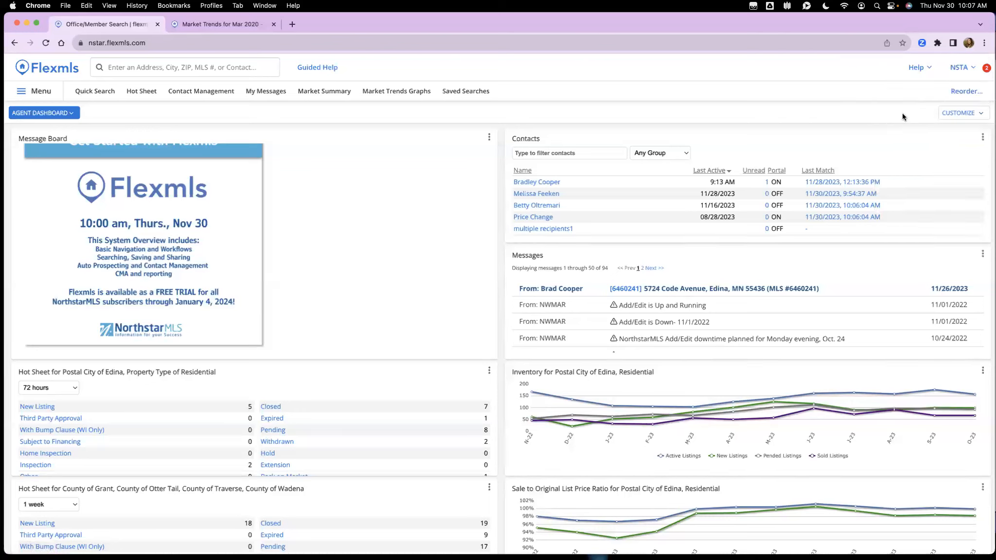
pyautogui.scroll(2, 318, 243)
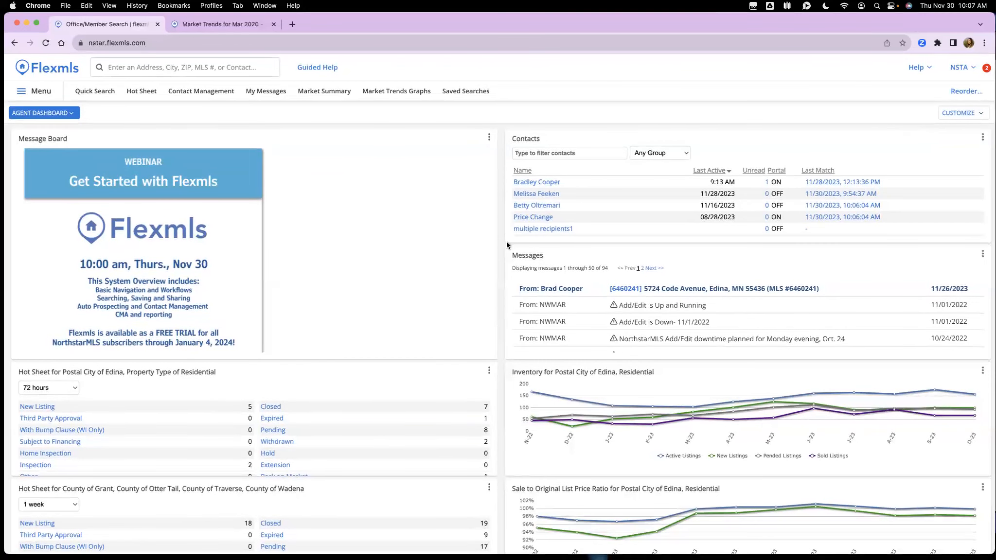
pyautogui.click(56, 113)
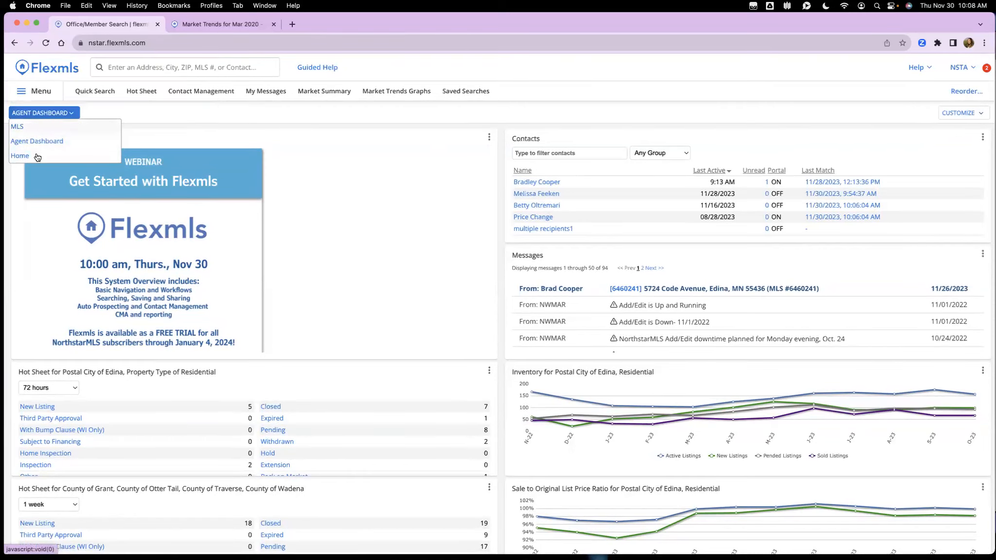
pyautogui.click(42, 127)
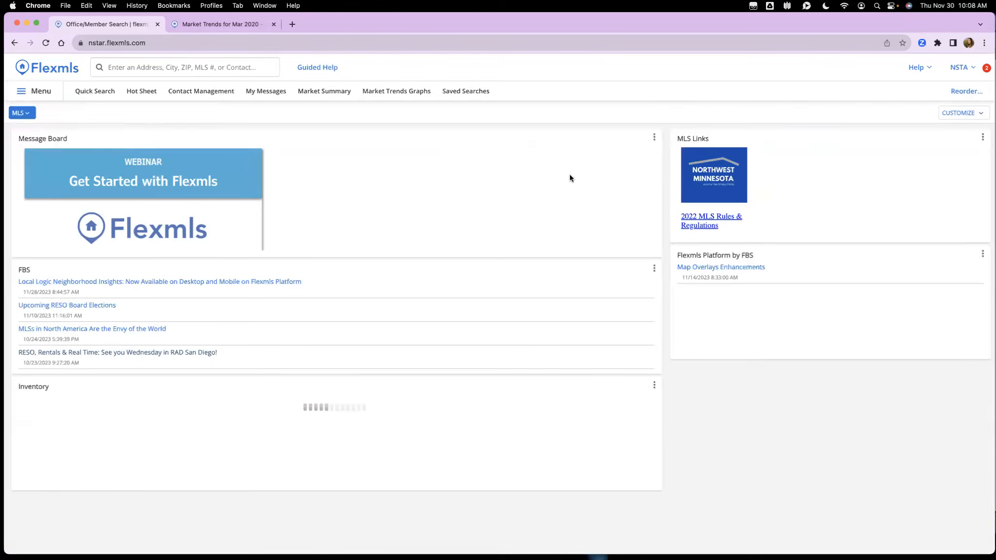
pyautogui.click(19, 114)
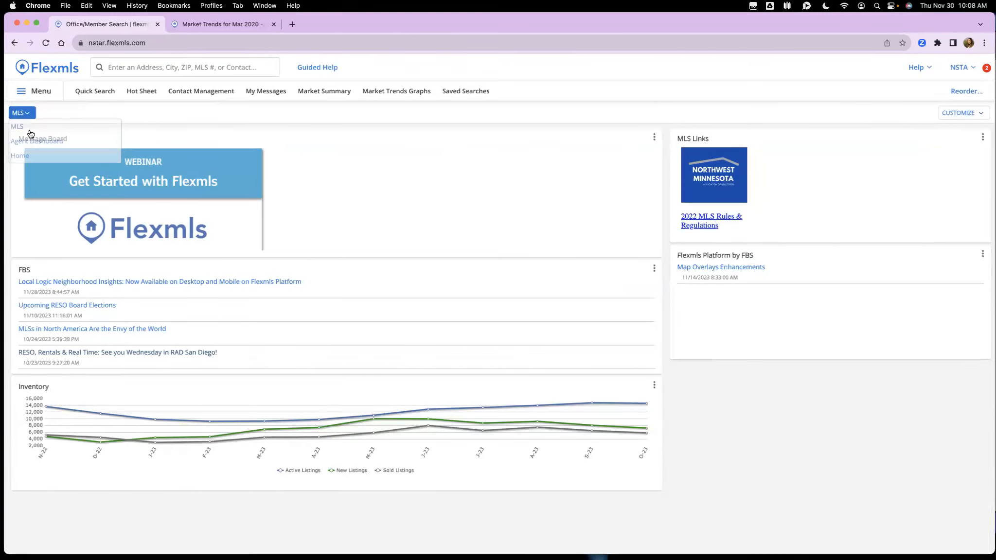
pyautogui.click(29, 140)
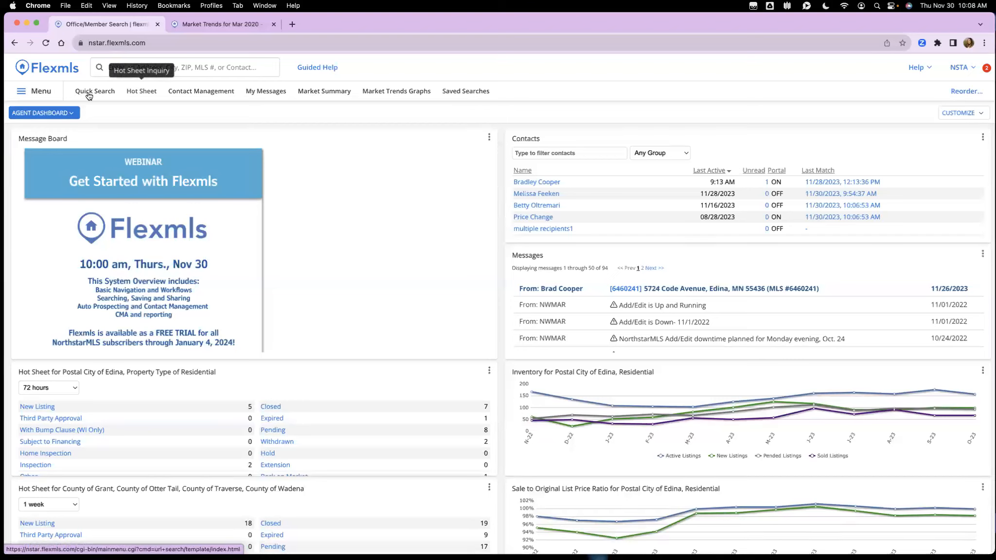
# Step: Star Office/Member in the navigation menu so it joins the favorite shortcuts
pyautogui.click(38, 93)
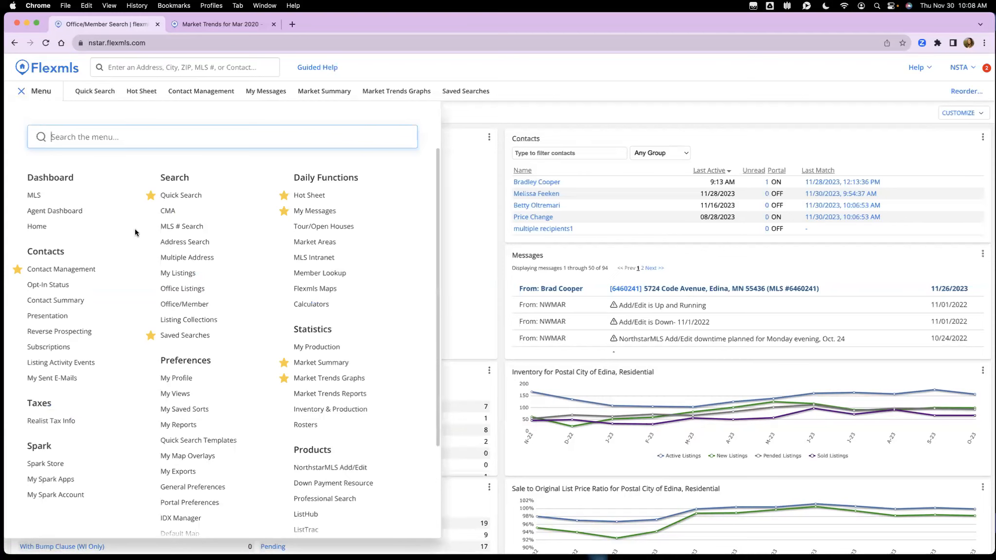
pyautogui.scroll(-5, 135, 228)
pyautogui.scroll(5, 135, 230)
pyautogui.click(151, 306)
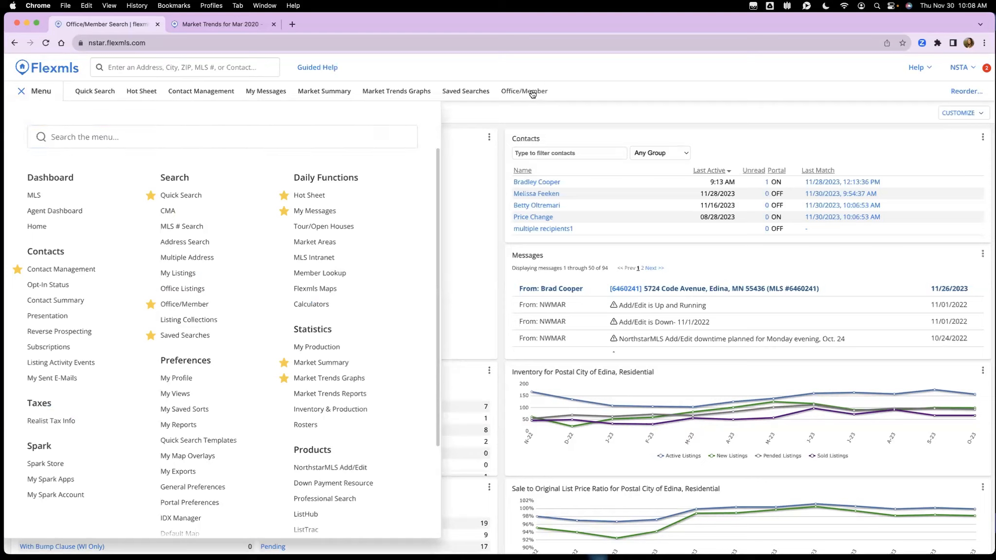
pyautogui.click(151, 305)
pyautogui.click(151, 305)
pyautogui.click(21, 92)
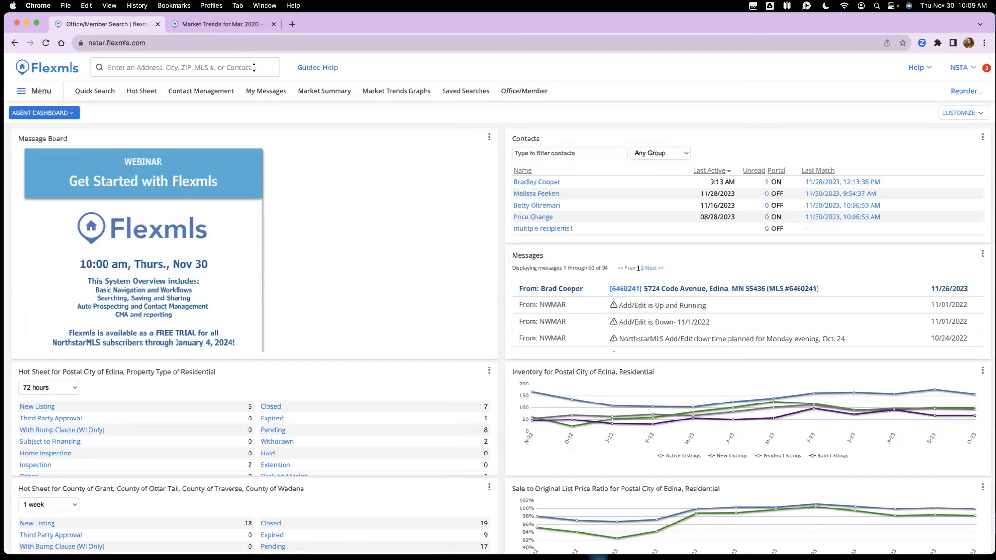
pyautogui.click(138, 67)
# Step: Search 'quick' and open the Quick Search page, the 1 - Residential search with 12,334 matches
pyautogui.write('quick')
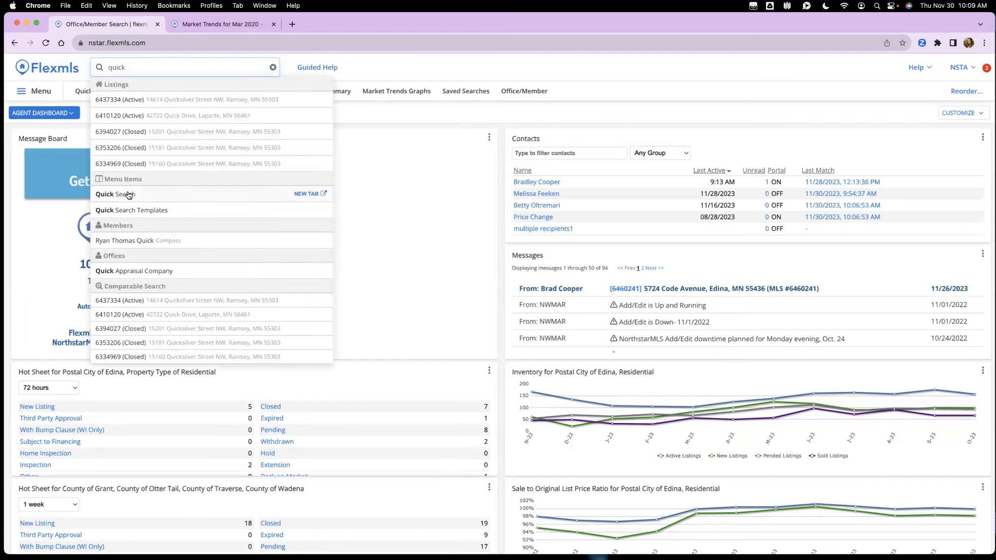
pyautogui.click(301, 194)
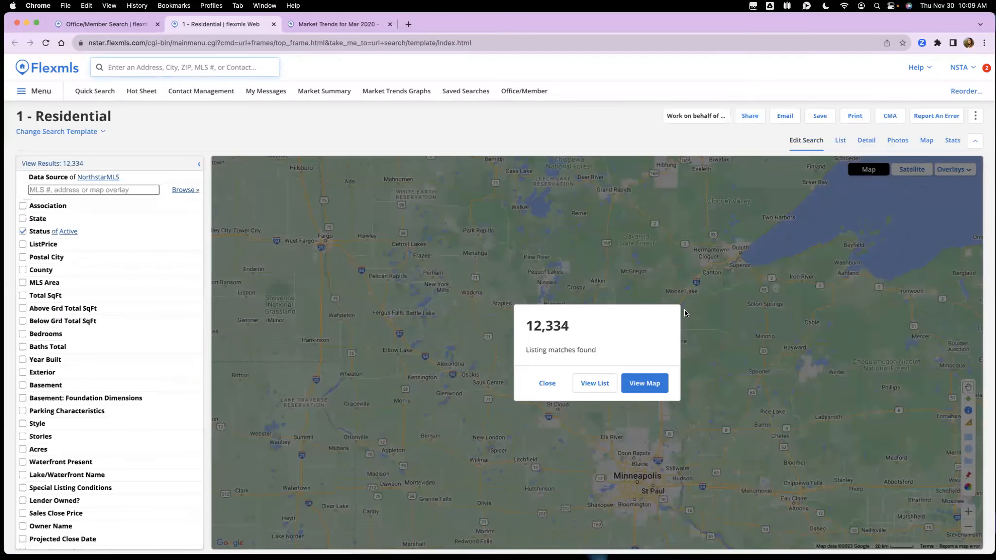
pyautogui.click(657, 388)
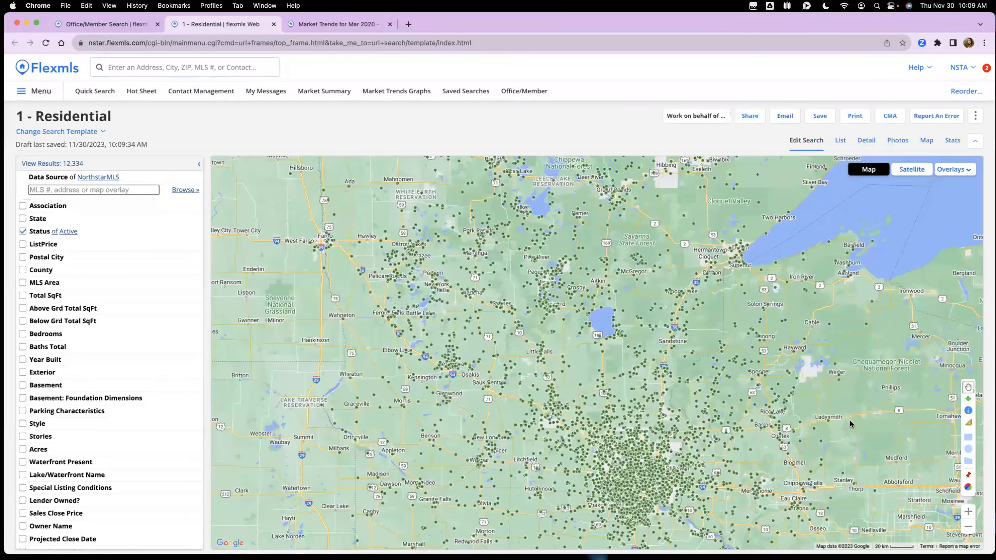
# Step: Pan across the map of 12,334 active residential listings and list the search templates
pyautogui.scroll(-5, 812, 316)
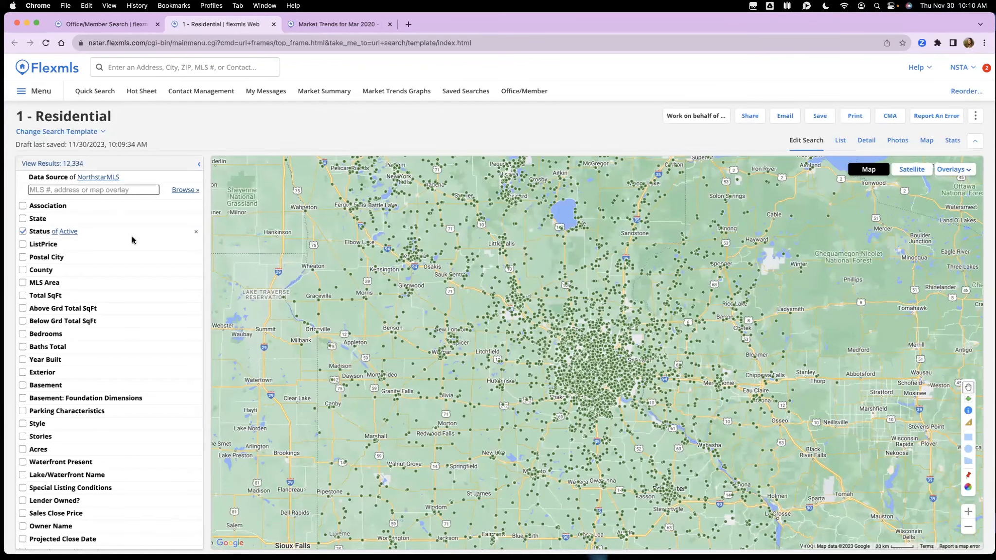
pyautogui.scroll(-3, 132, 240)
pyautogui.scroll(3, 132, 241)
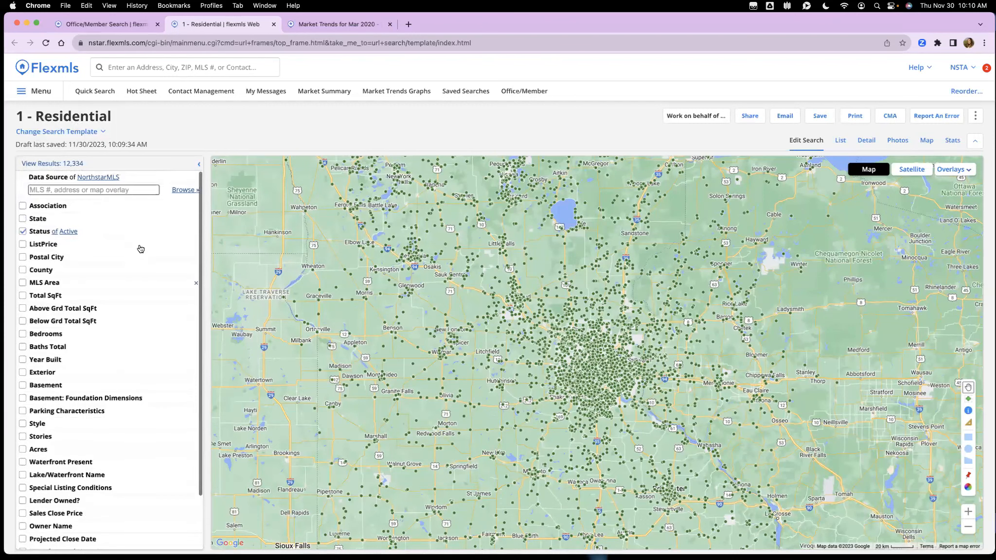
pyautogui.click(101, 134)
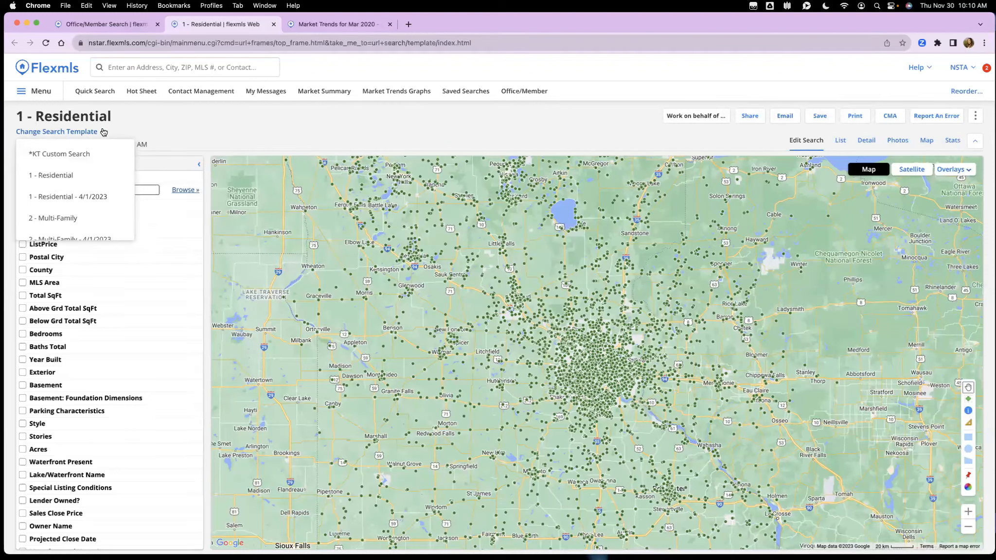
# Step: Try the *KT Custom Search template and open then close its field picker
pyautogui.click(102, 132)
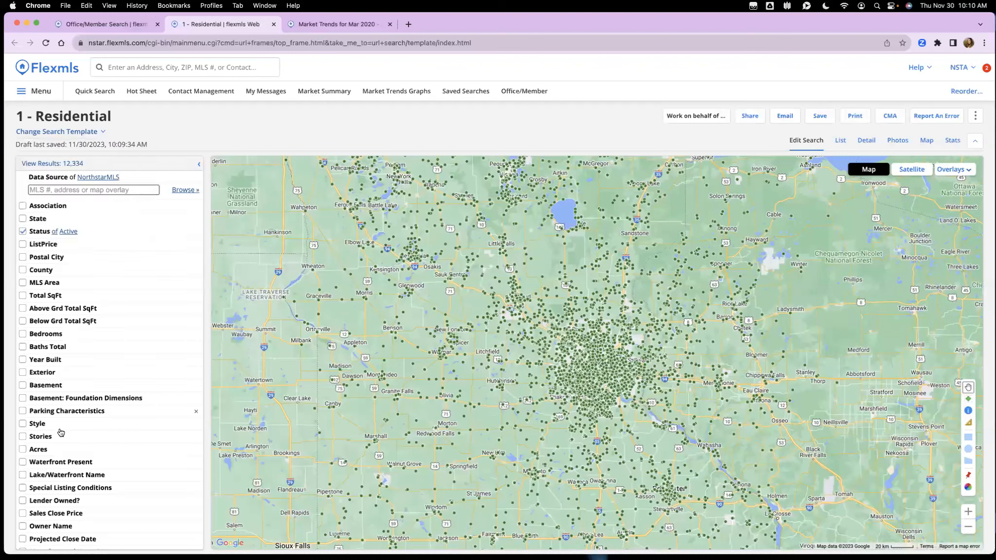
pyautogui.click(91, 133)
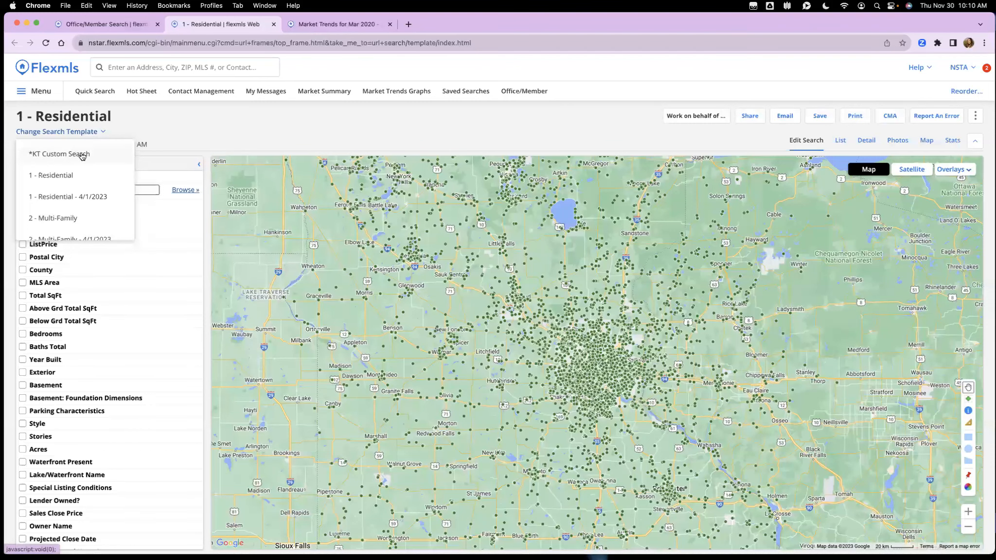
pyautogui.click(88, 155)
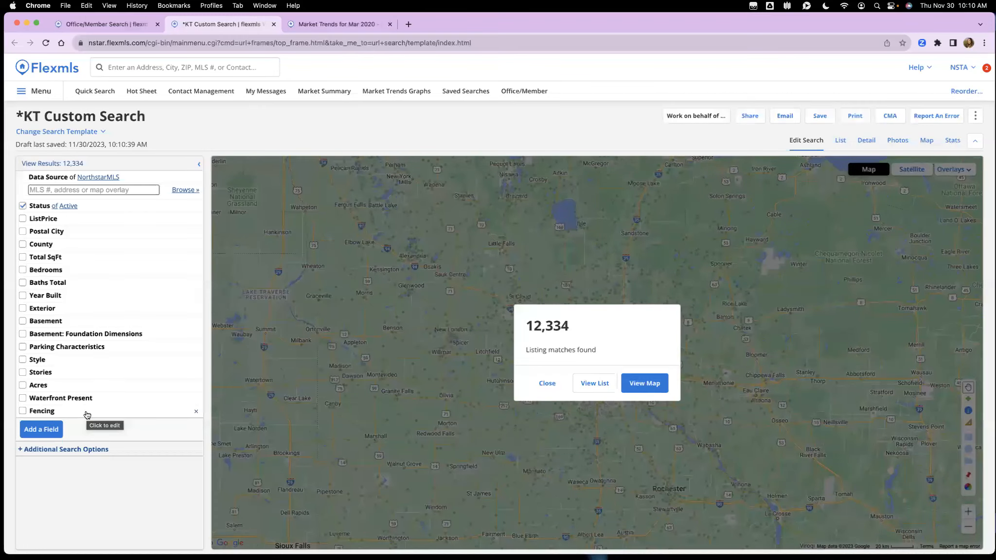
pyautogui.click(43, 430)
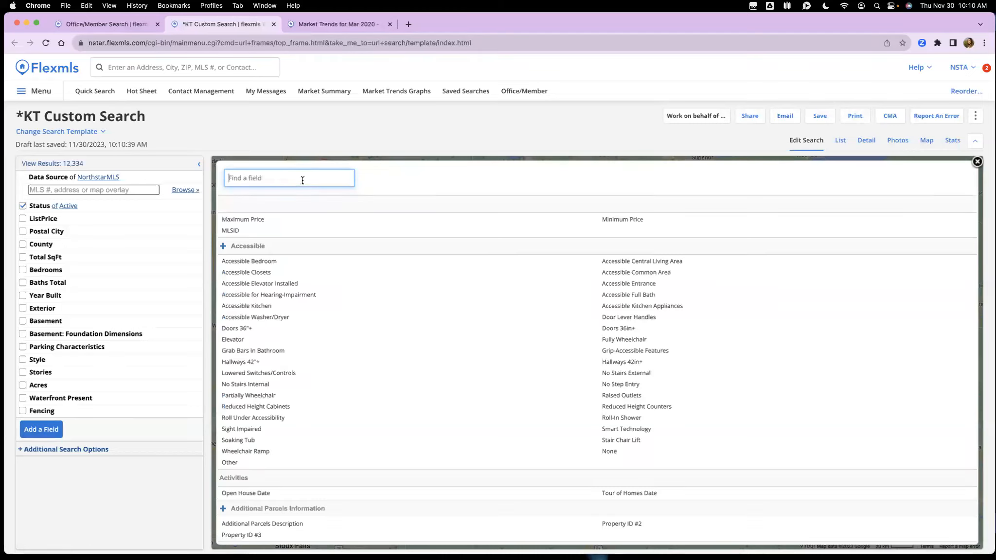
pyautogui.click(978, 162)
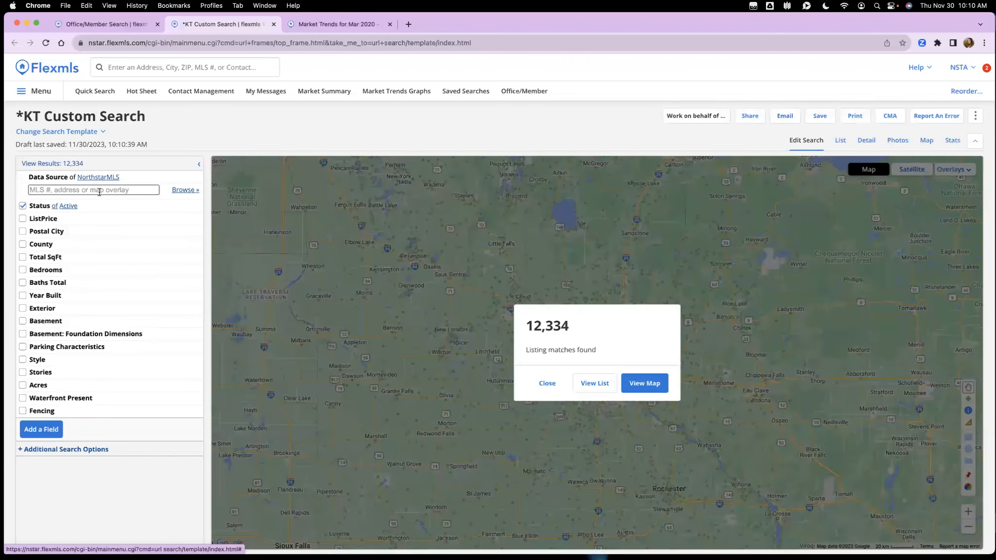
# Step: Switch the template to 3 - Farm, then back to 1 - Residential, and map its listings
pyautogui.click(90, 129)
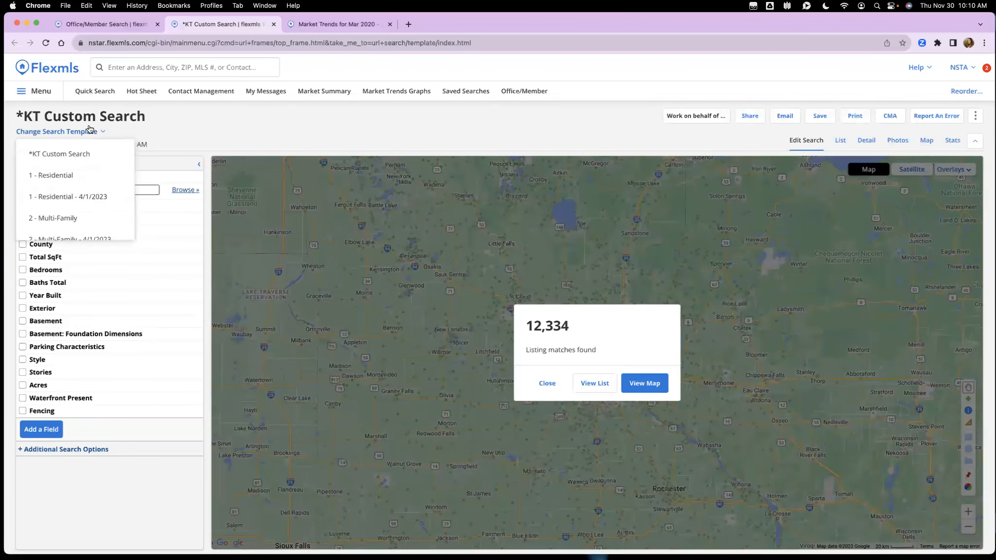
pyautogui.scroll(-2, 91, 193)
pyautogui.click(66, 194)
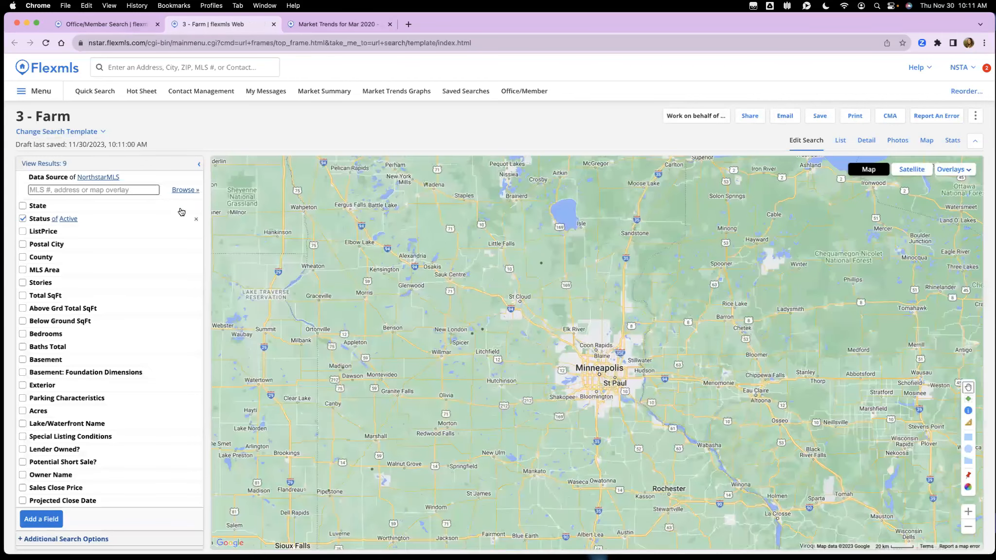
pyautogui.click(82, 132)
pyautogui.click(73, 174)
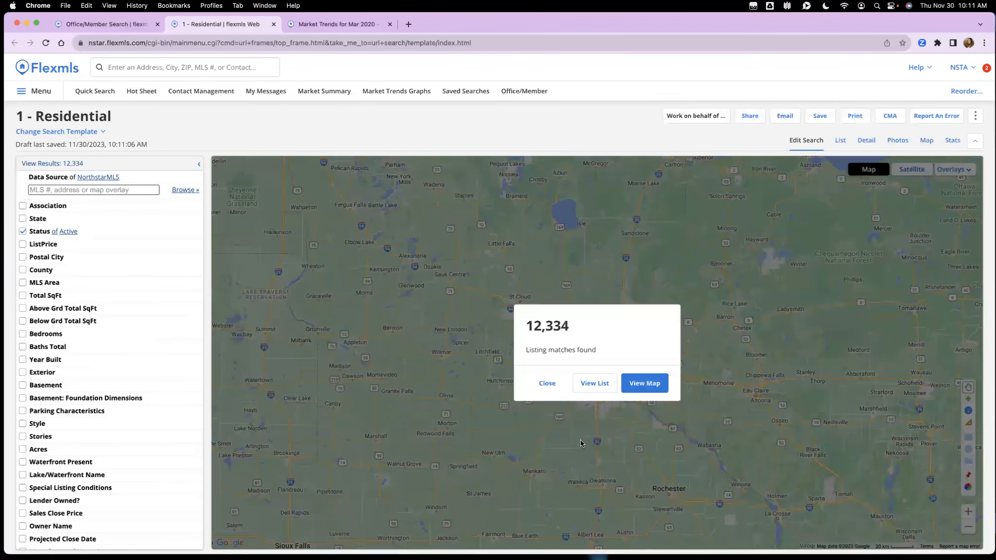
pyautogui.click(645, 384)
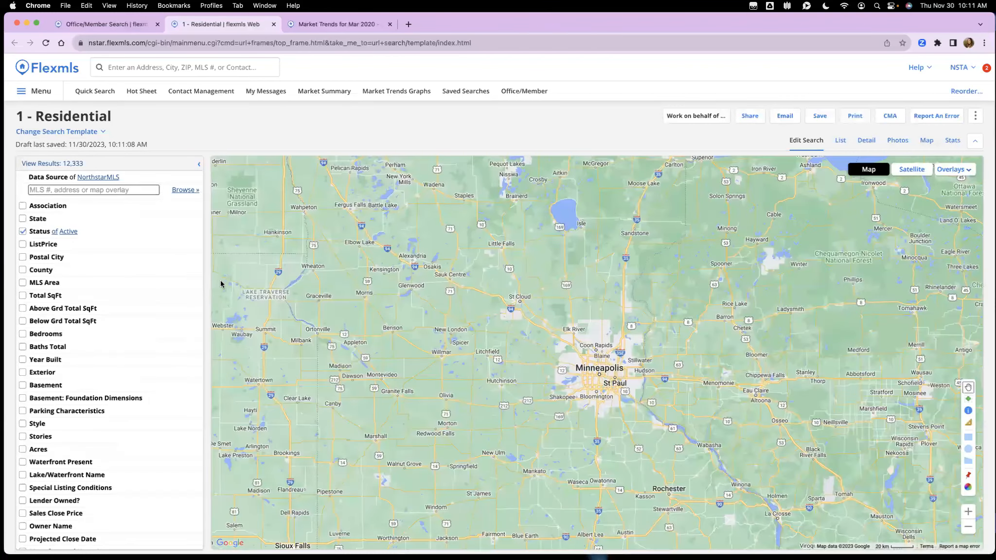
# Step: Filter the search's Postal City to Edina
pyautogui.click(82, 258)
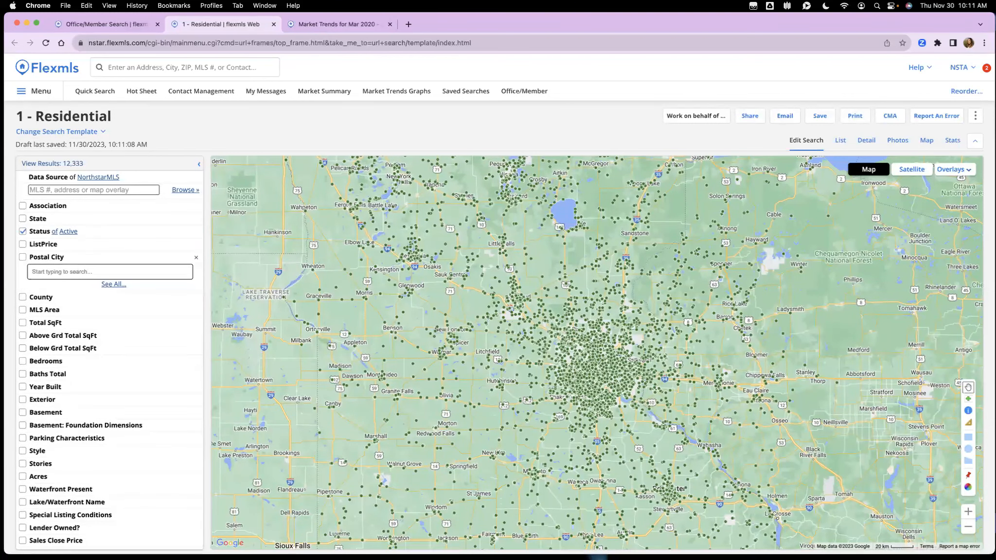
pyautogui.write('edin')
pyautogui.press('Return')
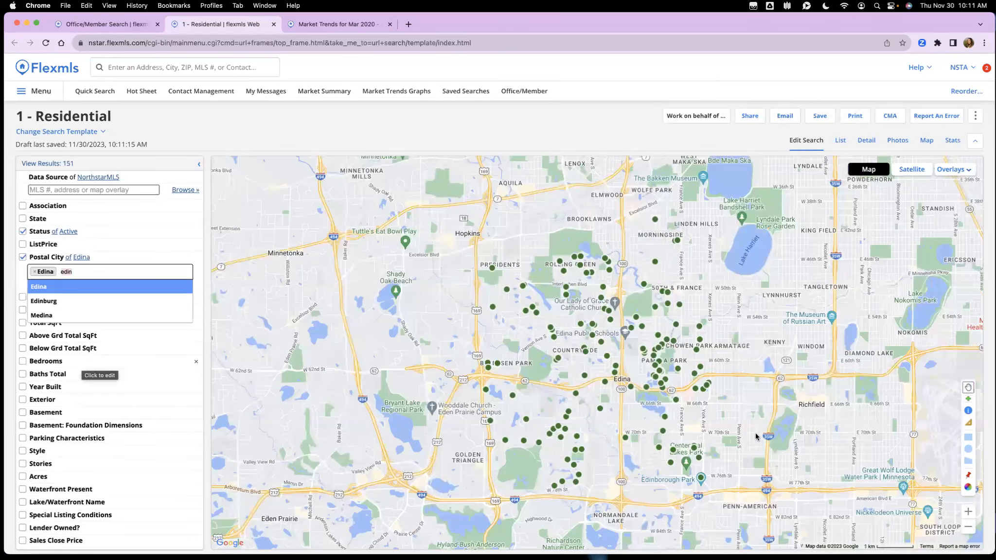
# Step: Set minimums of 4 bedrooms and 3 total baths, leaving 79 results
pyautogui.click(73, 365)
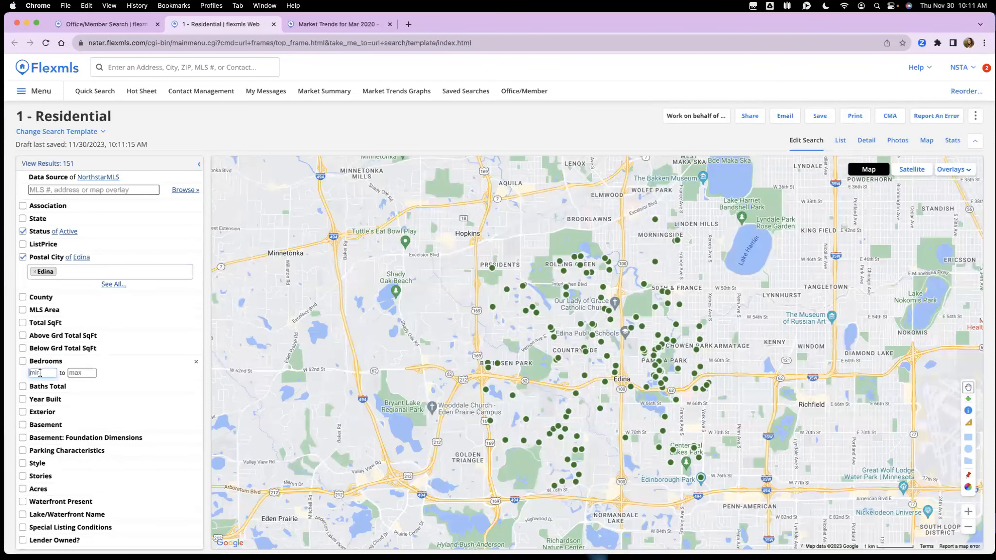
pyautogui.write('4')
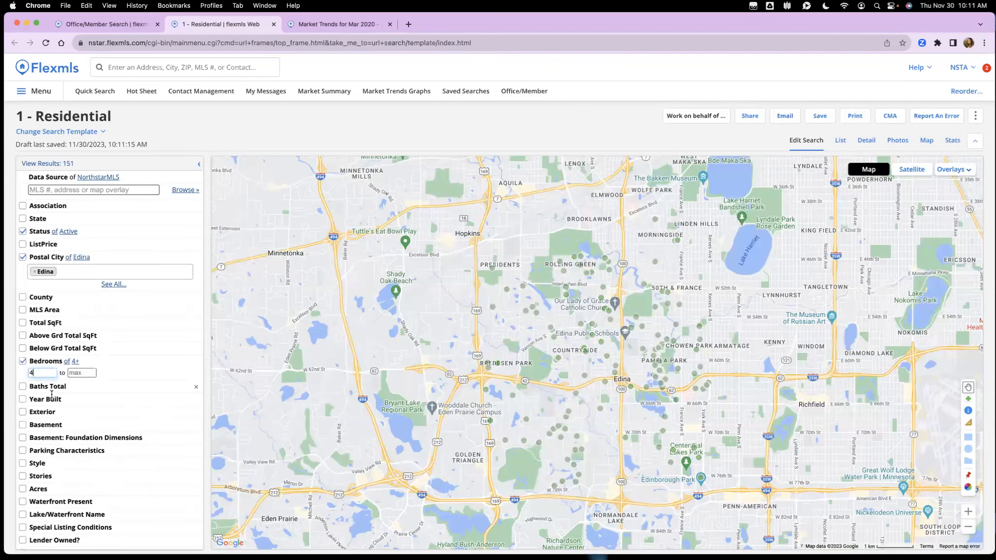
pyautogui.click(49, 388)
pyautogui.click(44, 398)
pyautogui.write('3')
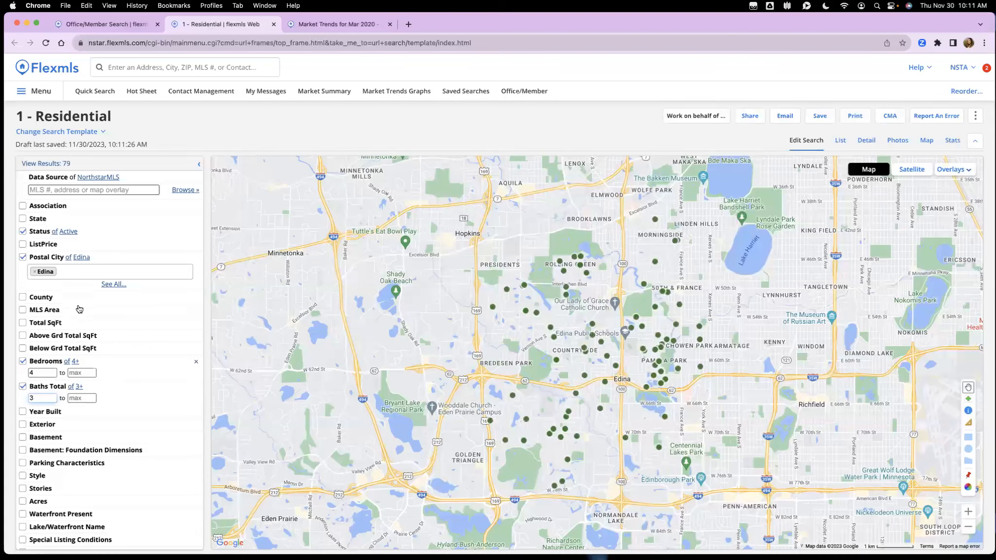
pyautogui.scroll(-2, 87, 336)
pyautogui.scroll(2, 67, 384)
pyautogui.click(913, 170)
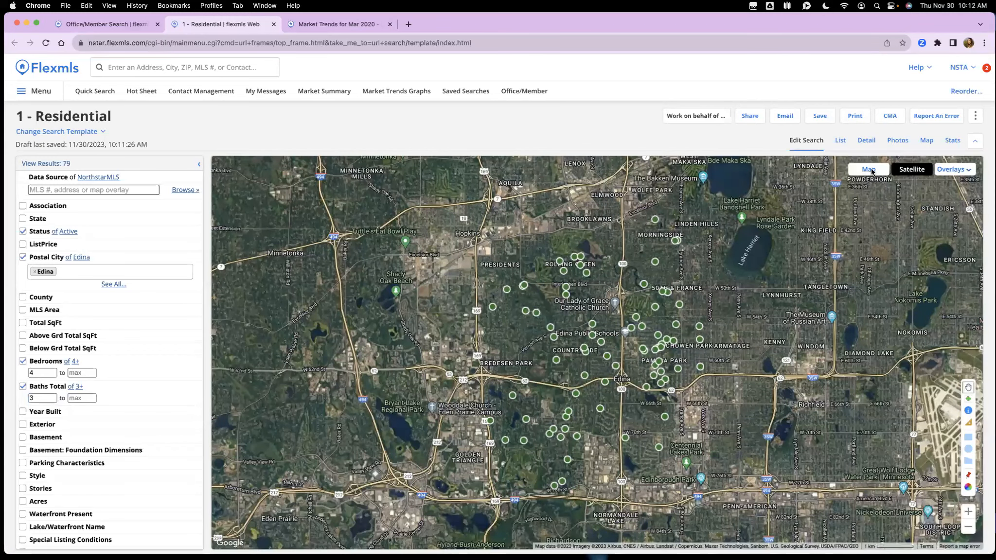
pyautogui.click(870, 170)
pyautogui.click(953, 170)
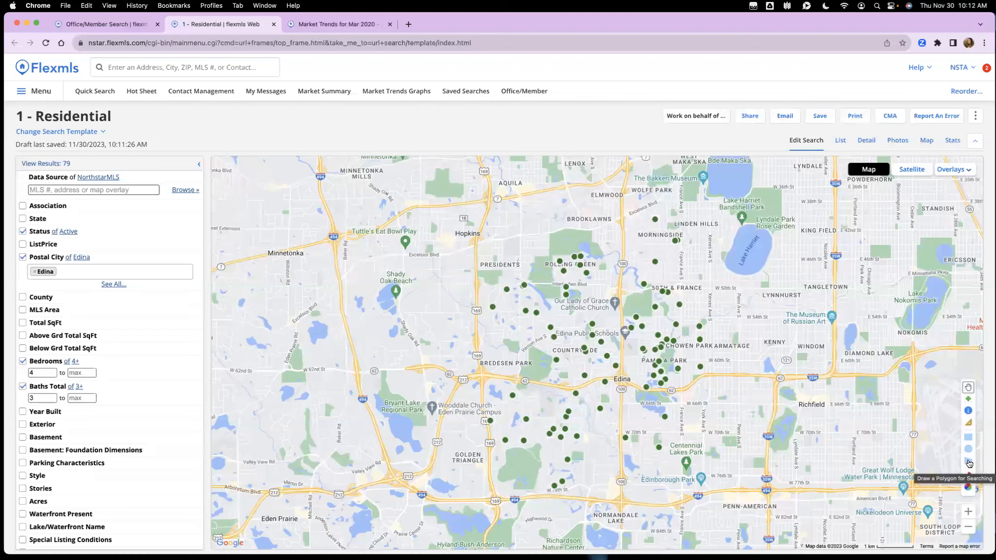
pyautogui.click(970, 463)
# Step: Draw a seven-corner search polygon on the Edina map, which comes out invalid
pyautogui.click(627, 247)
pyautogui.click(771, 249)
pyautogui.click(795, 337)
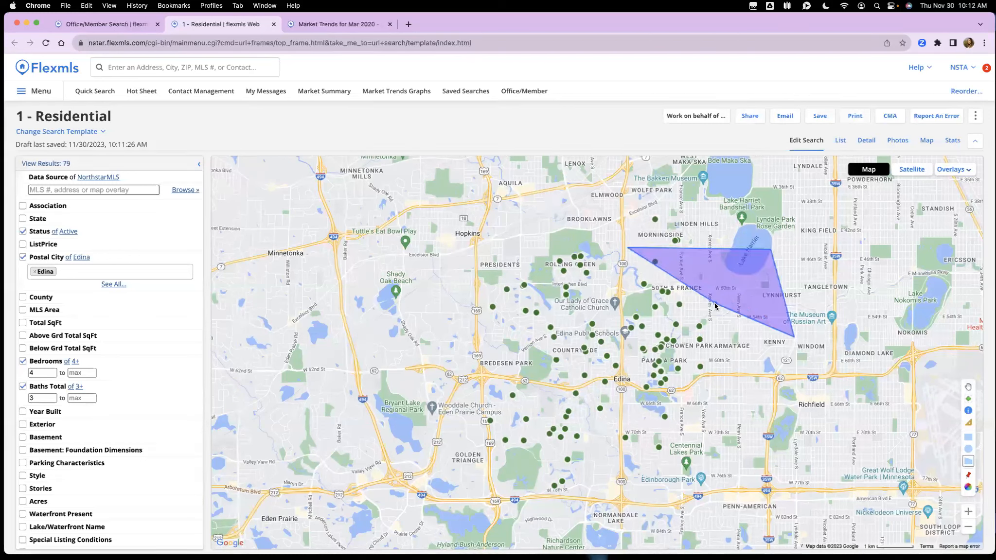
pyautogui.click(747, 282)
pyautogui.click(697, 383)
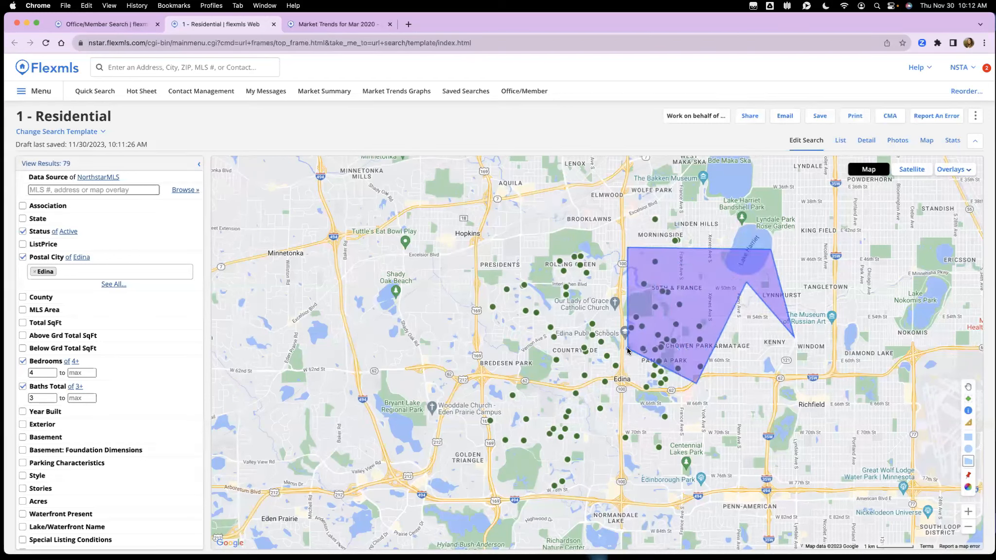
pyautogui.click(666, 320)
pyautogui.click(629, 345)
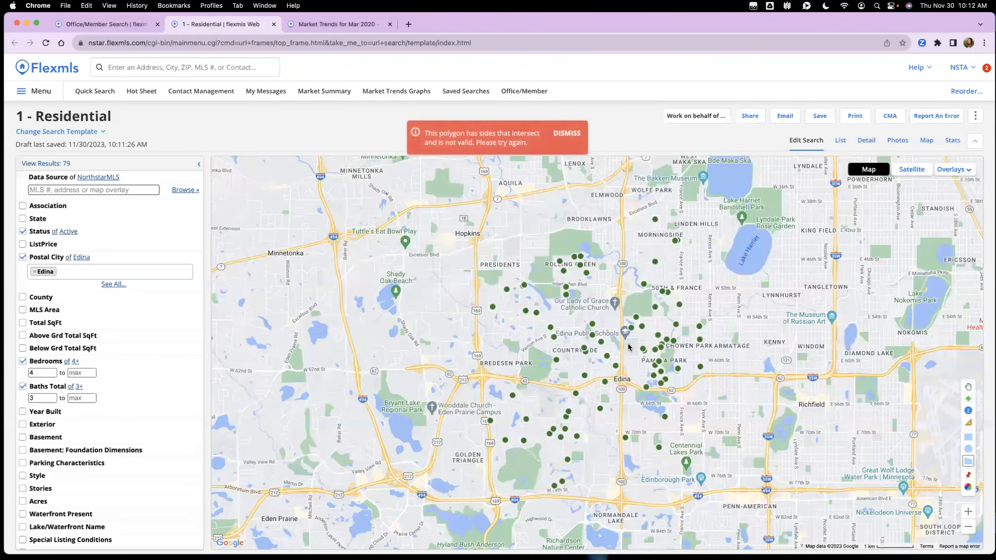
# Step: Dismiss the invalid-polygon warning and redraw a valid polygon, cutting results to 29 listings
pyautogui.click(572, 134)
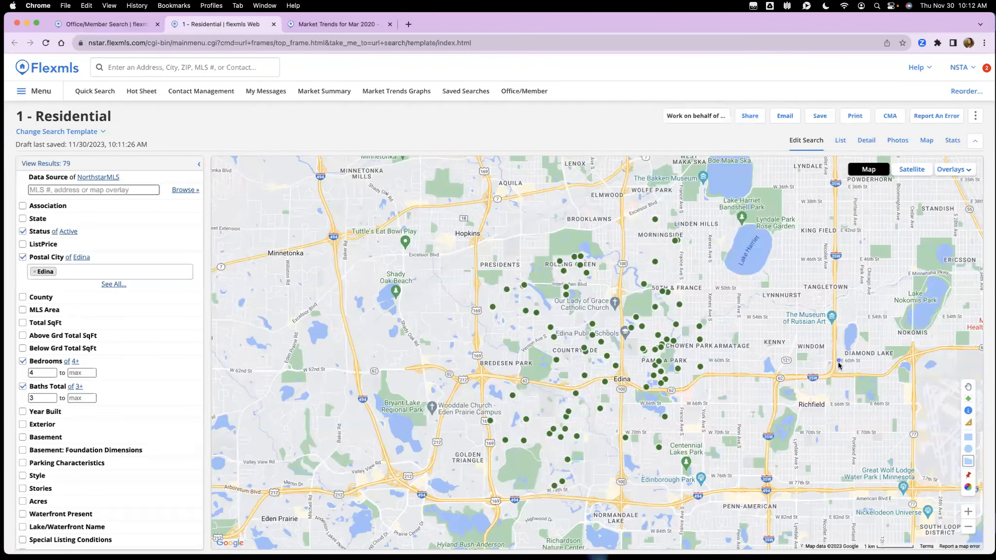
pyautogui.click(751, 285)
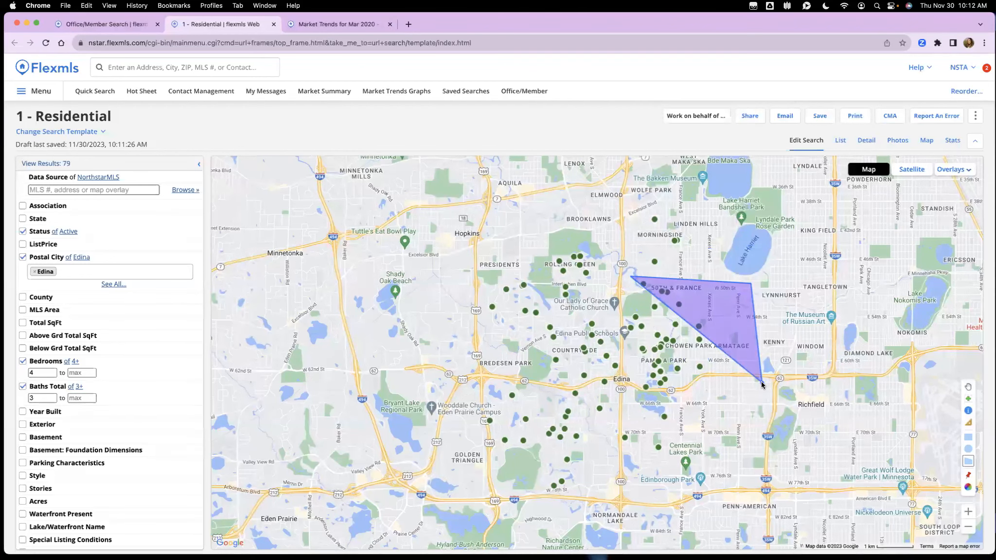
pyautogui.click(761, 382)
pyautogui.doubleClick(629, 412)
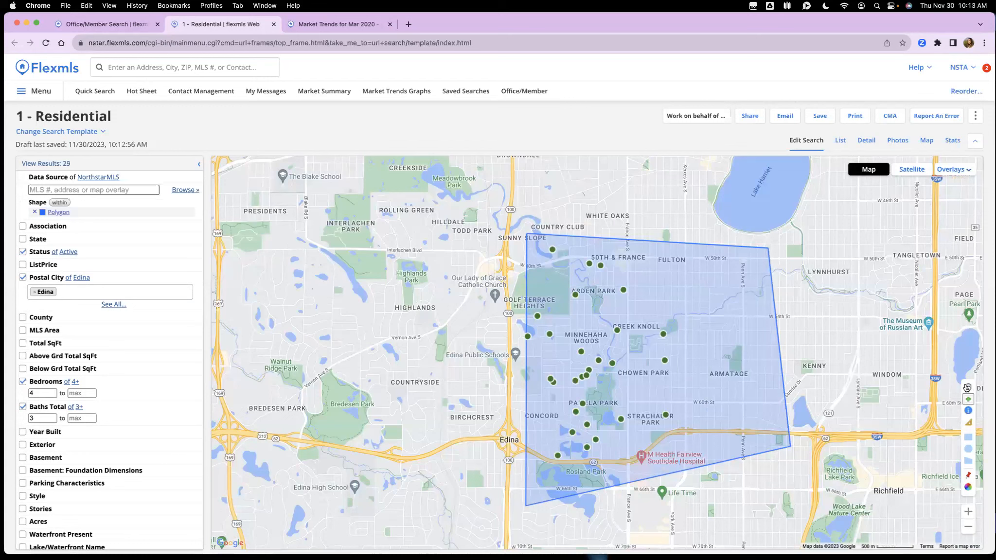
pyautogui.click(967, 388)
# Step: Check the colour legend, keep markers coloured by Status, and view results with photos
pyautogui.click(968, 488)
pyautogui.click(510, 243)
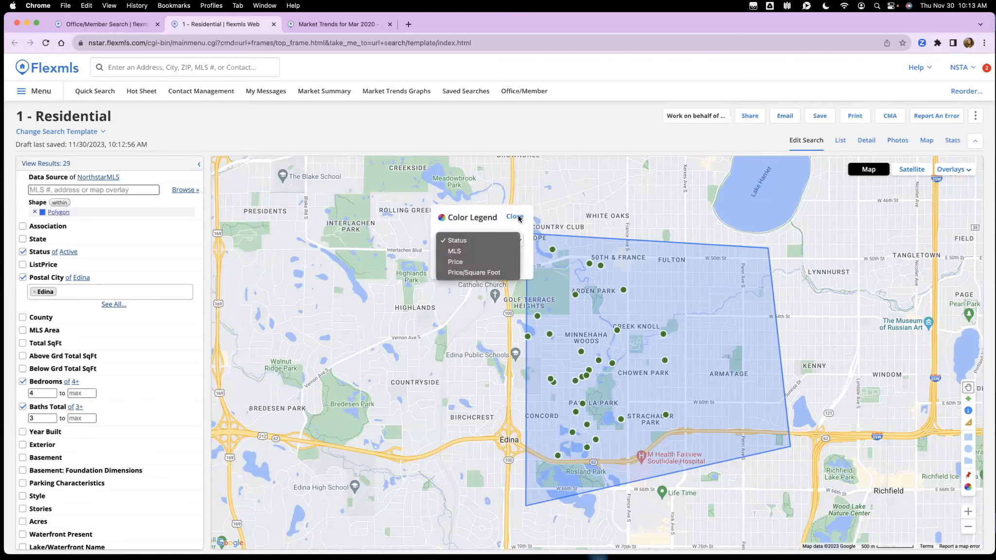
pyautogui.click(515, 218)
pyautogui.click(516, 219)
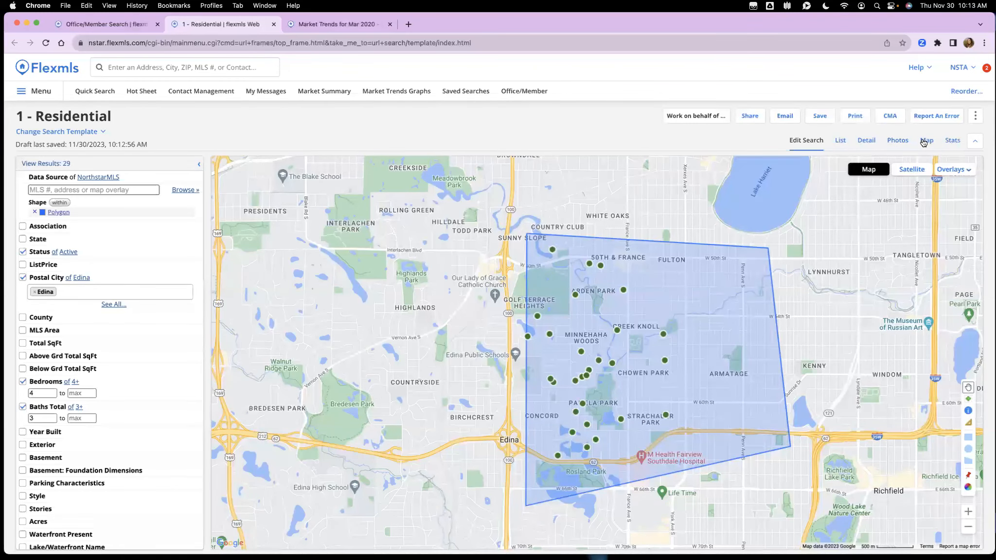
pyautogui.click(898, 141)
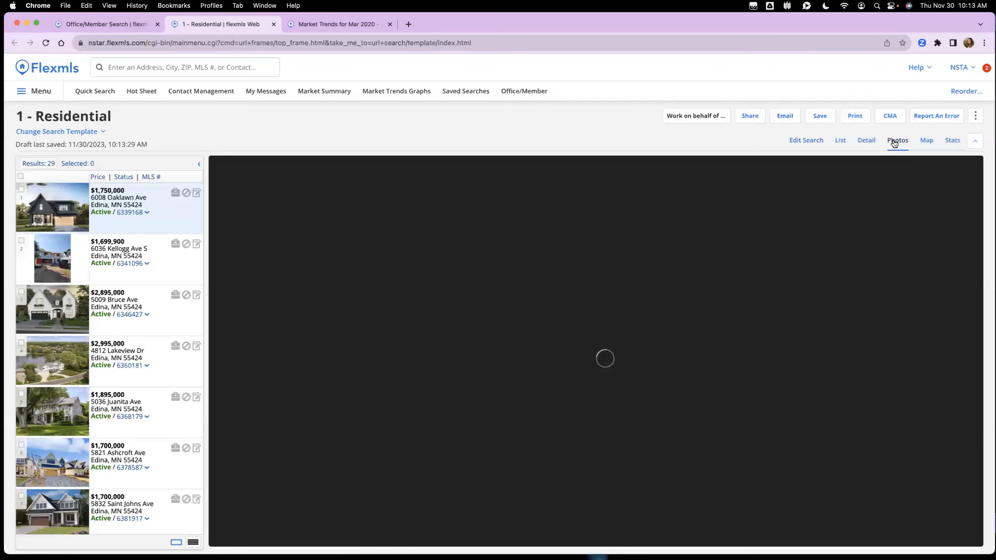
# Step: After stepping through a photo, show the 29 results as one-line table rows at text size 12
pyautogui.press('Right')
pyautogui.press('Right')
pyautogui.press('Right')
pyautogui.press('Right')
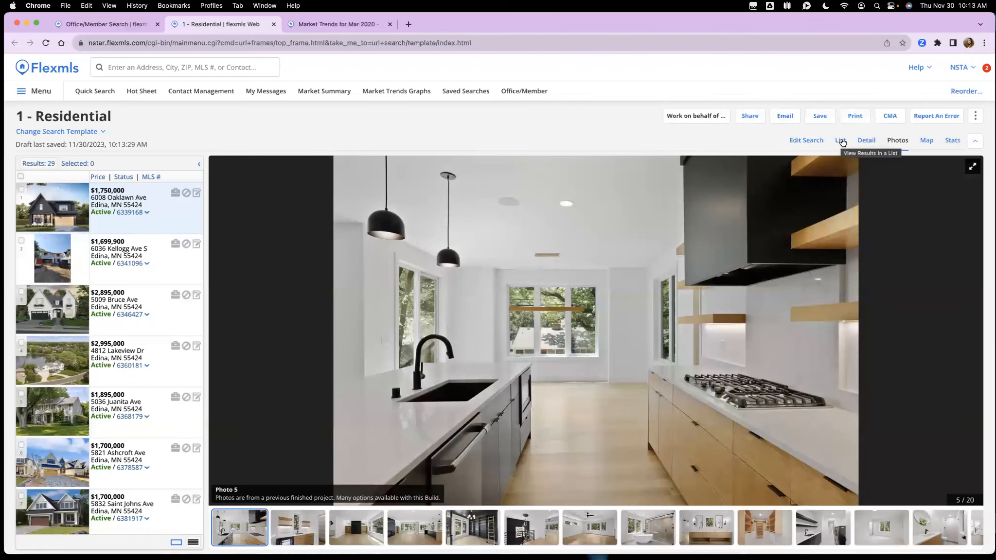
pyautogui.click(841, 141)
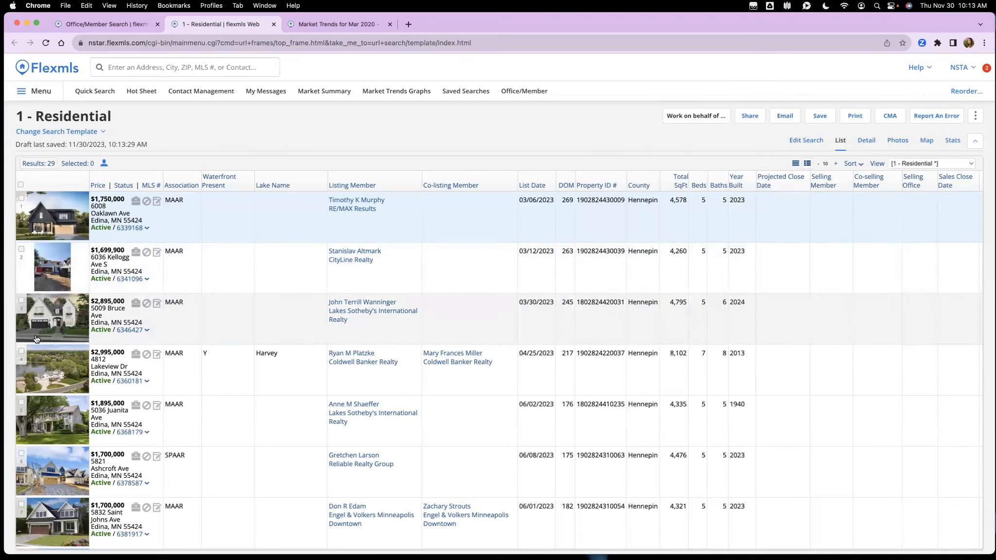
pyautogui.click(796, 164)
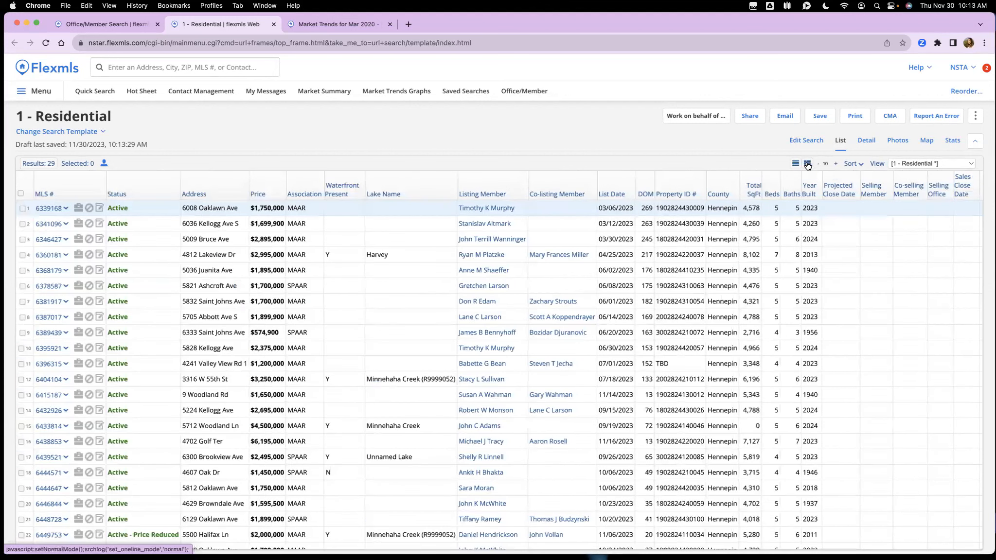
pyautogui.click(837, 166)
pyautogui.click(838, 166)
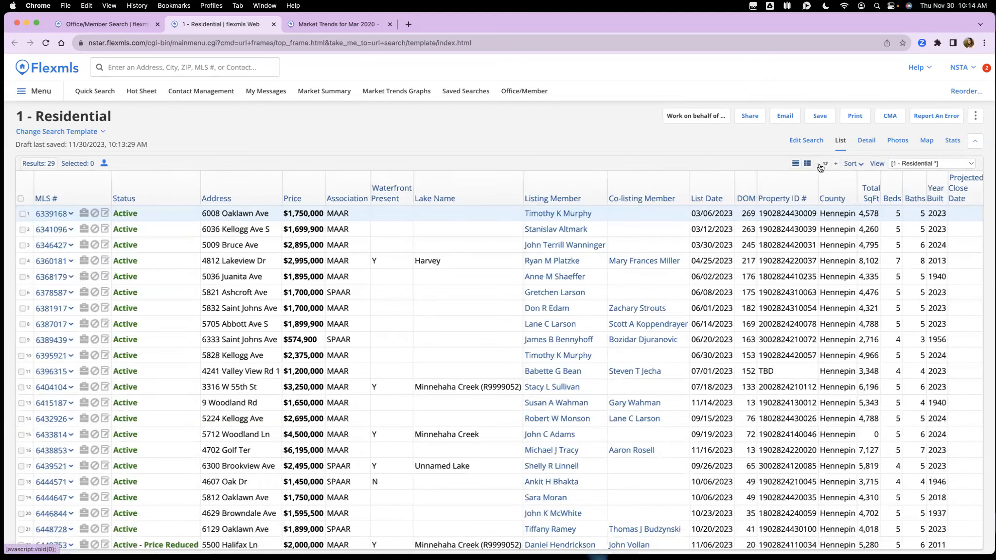
pyautogui.click(820, 166)
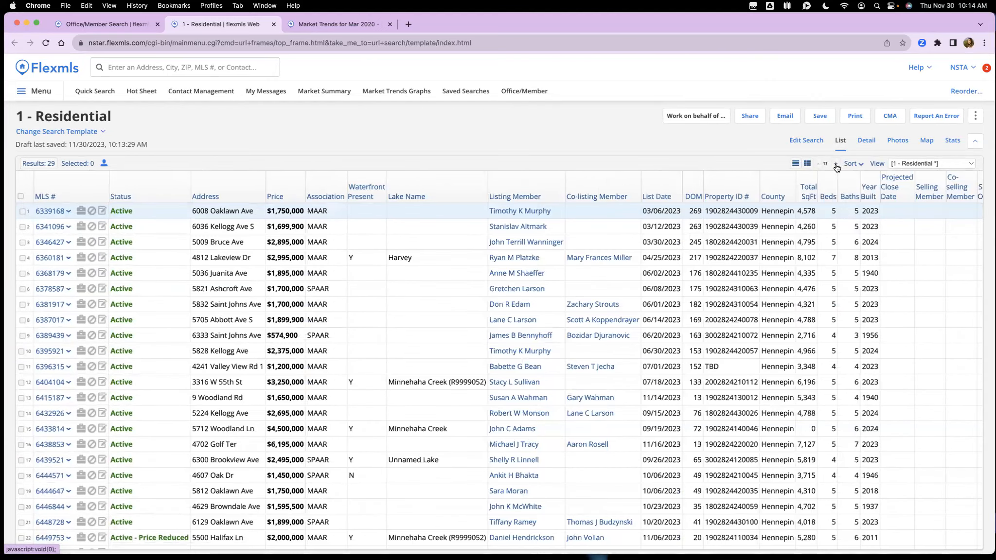
pyautogui.click(836, 164)
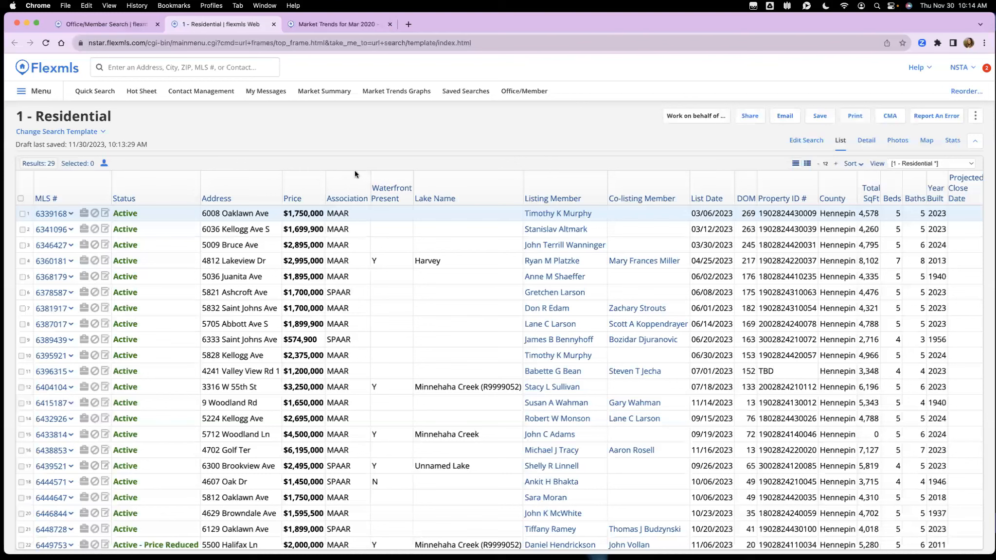
# Step: Cancel creating a new custom view and return the results to the photo-thumbnail list
pyautogui.click(878, 164)
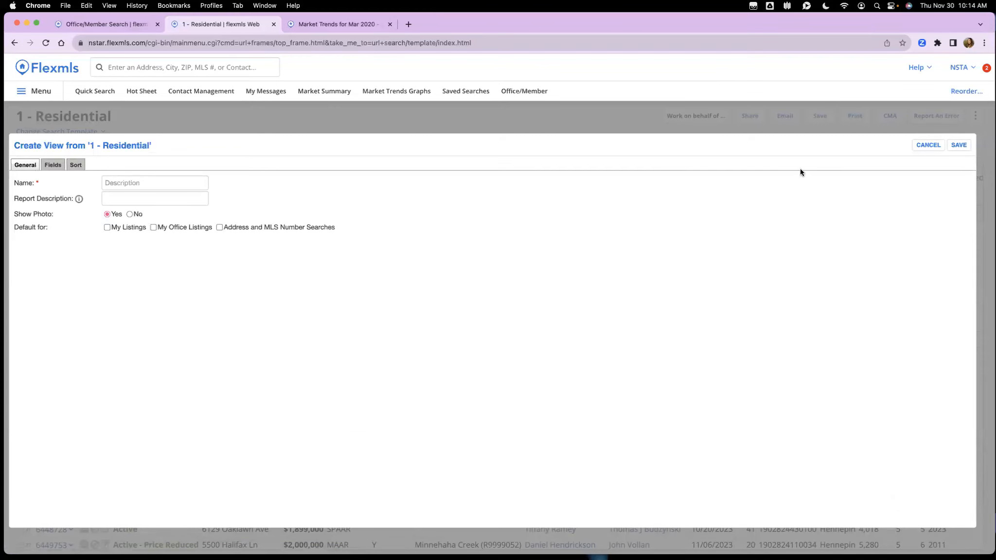
pyautogui.click(928, 144)
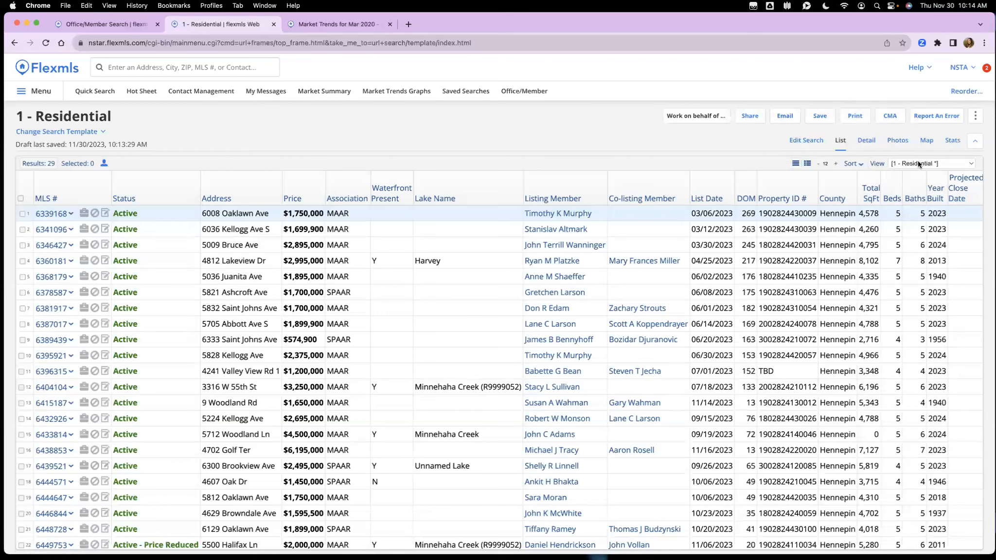
pyautogui.click(806, 164)
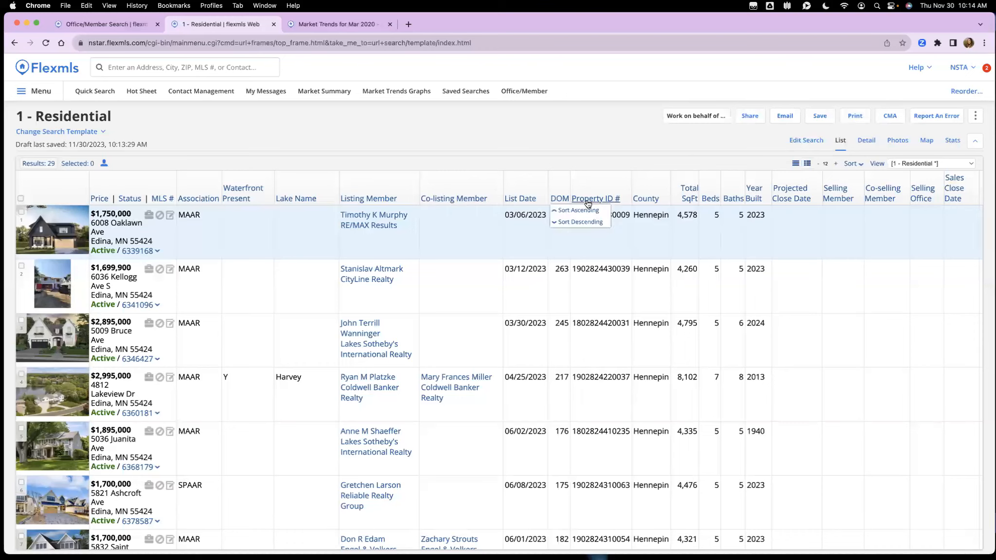
# Step: Sort the 29 results by DOM, highest first, and browse them in Photos view
pyautogui.click(559, 200)
pyautogui.click(617, 226)
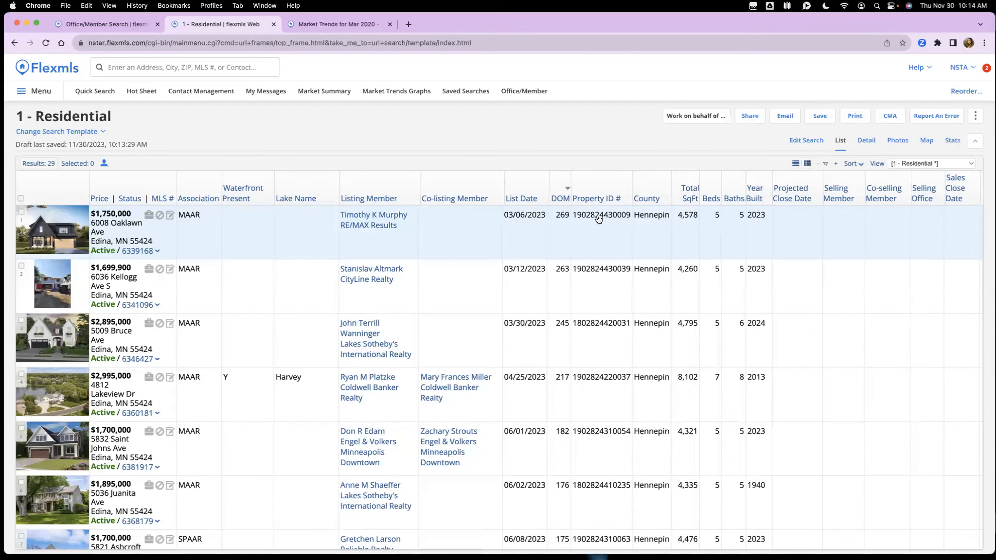
pyautogui.click(899, 142)
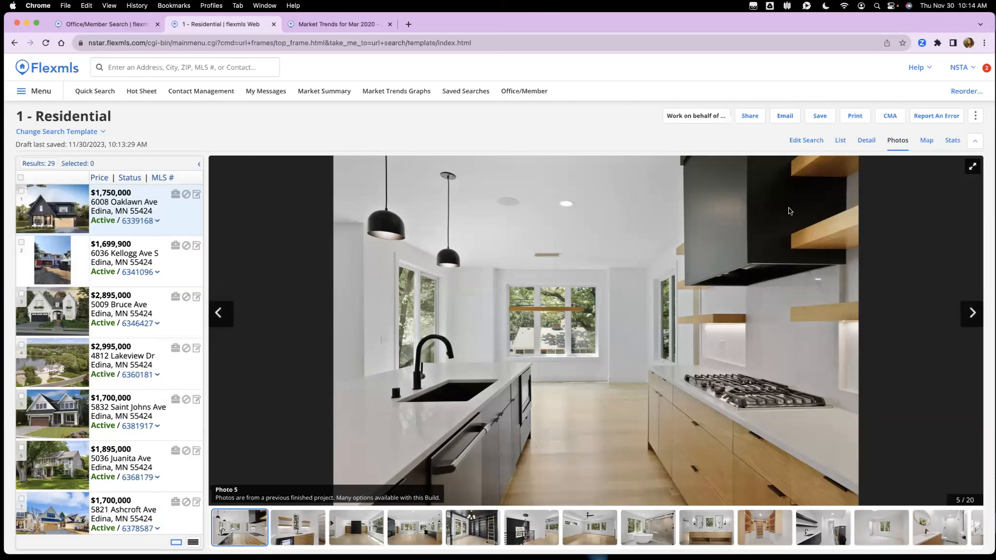
pyautogui.hscroll(-5, 263, 529)
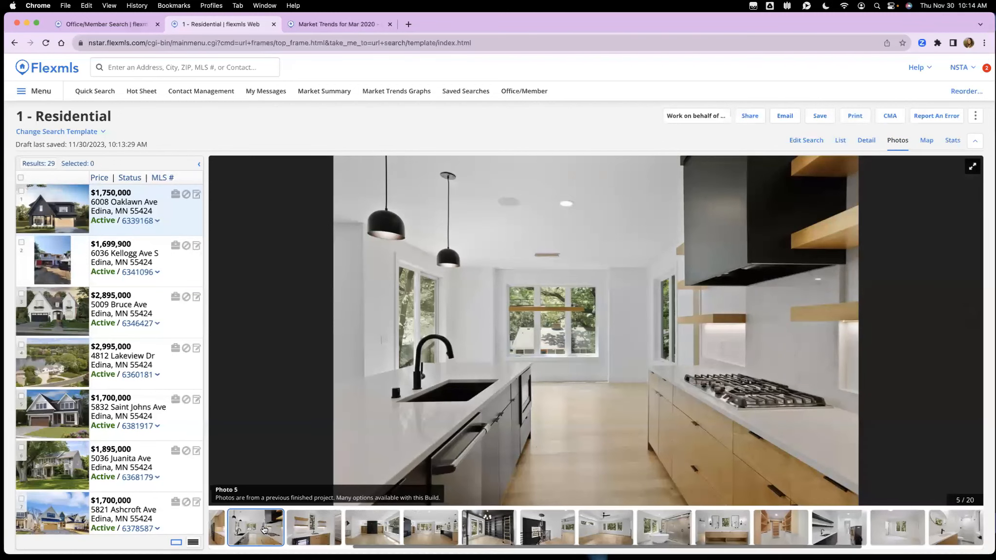
pyautogui.hscroll(5, 267, 528)
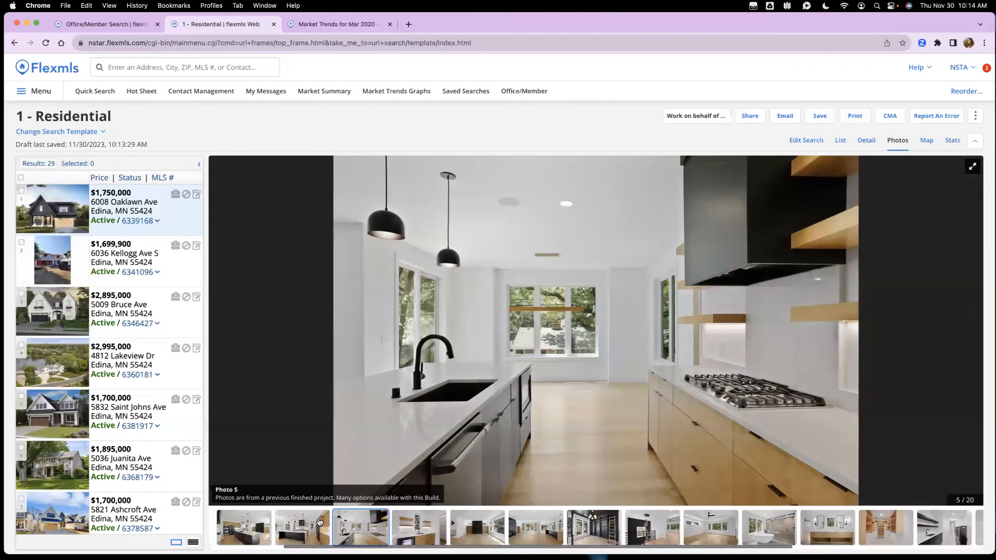
pyautogui.click(342, 522)
pyautogui.press('Right')
pyautogui.press('Right')
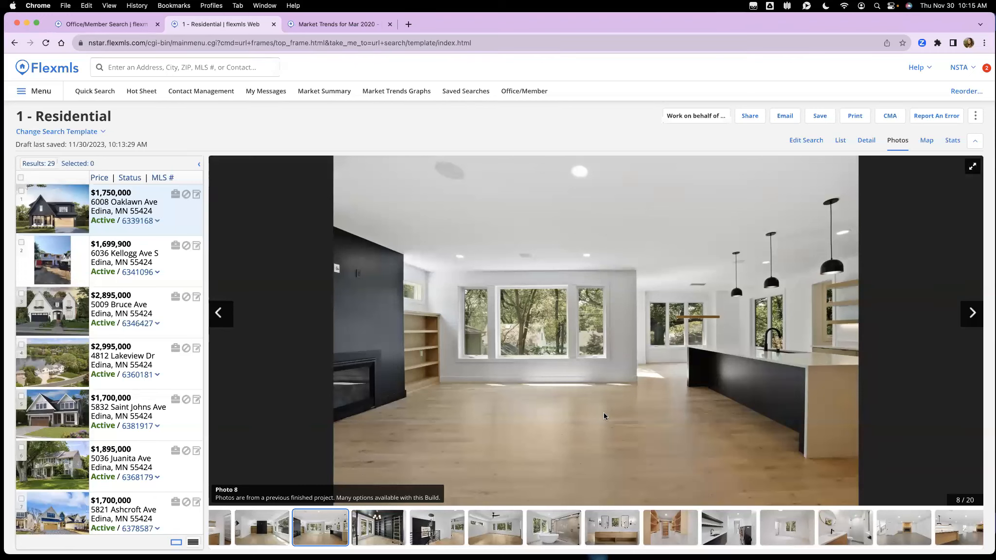
pyautogui.click(866, 141)
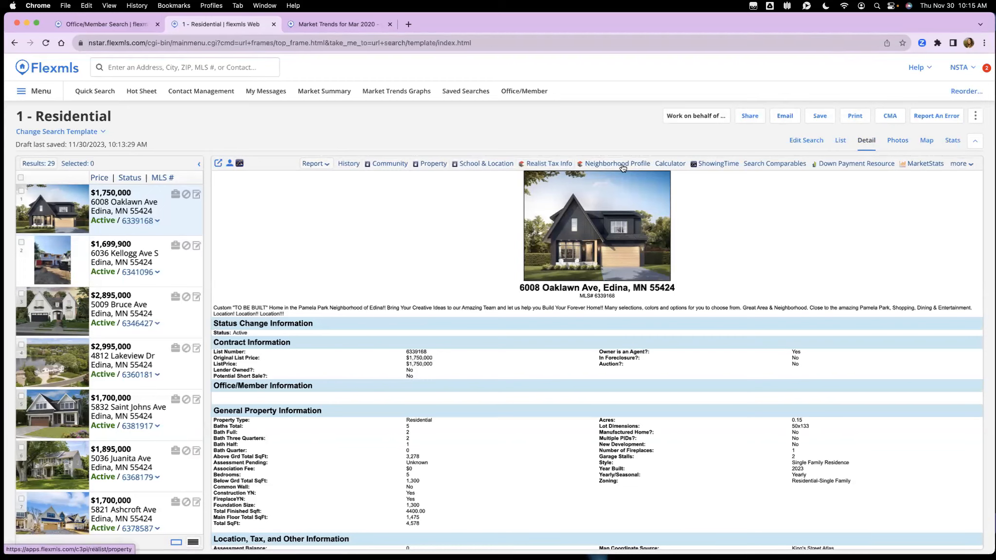
# Step: Check the additional listing tools list, close it, and bring up the Report format list
pyautogui.click(968, 166)
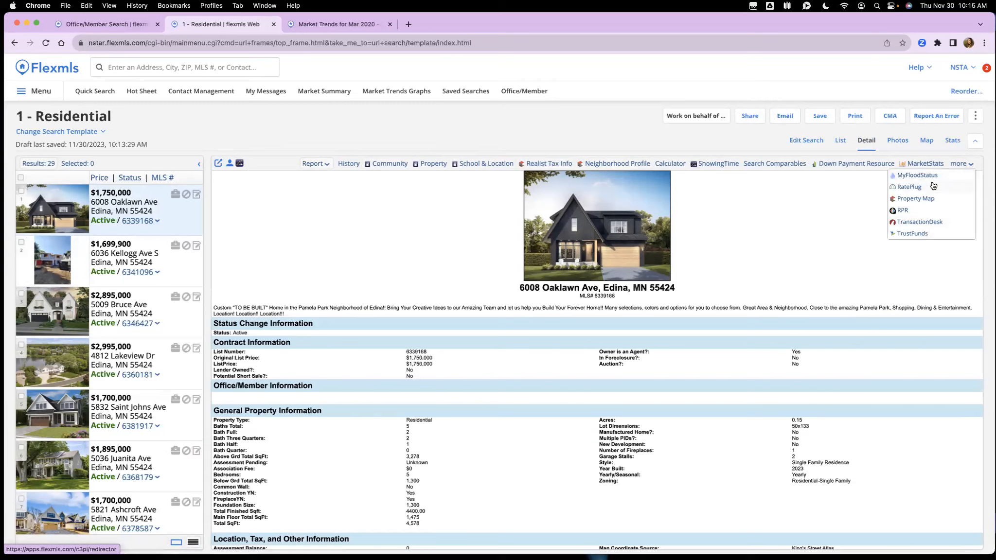
pyautogui.click(964, 167)
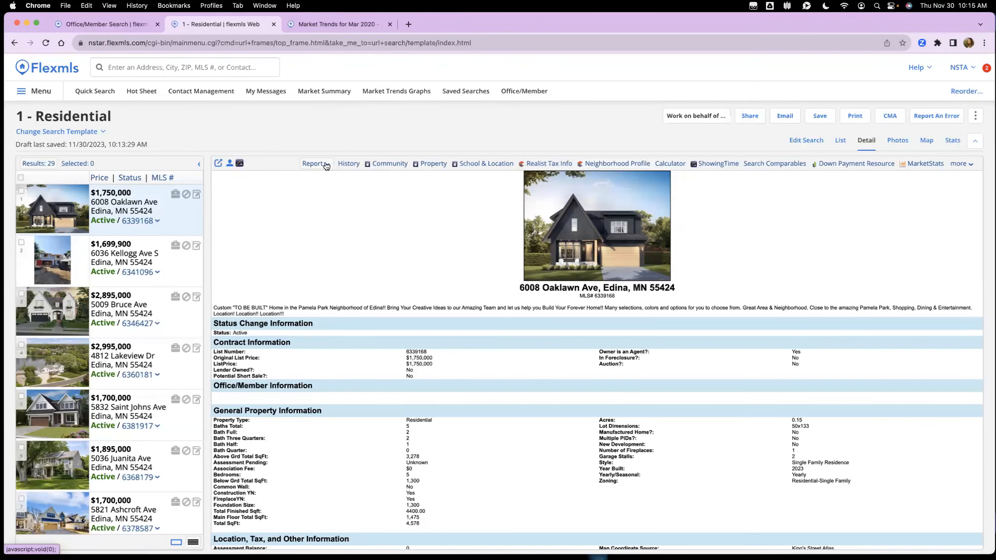
pyautogui.click(326, 165)
pyautogui.scroll(3, 361, 190)
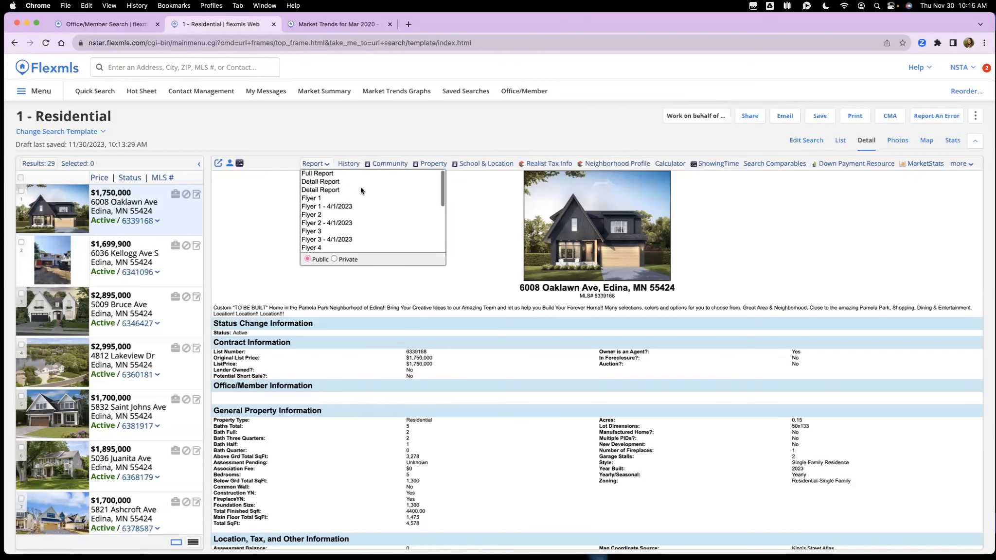
pyautogui.click(341, 173)
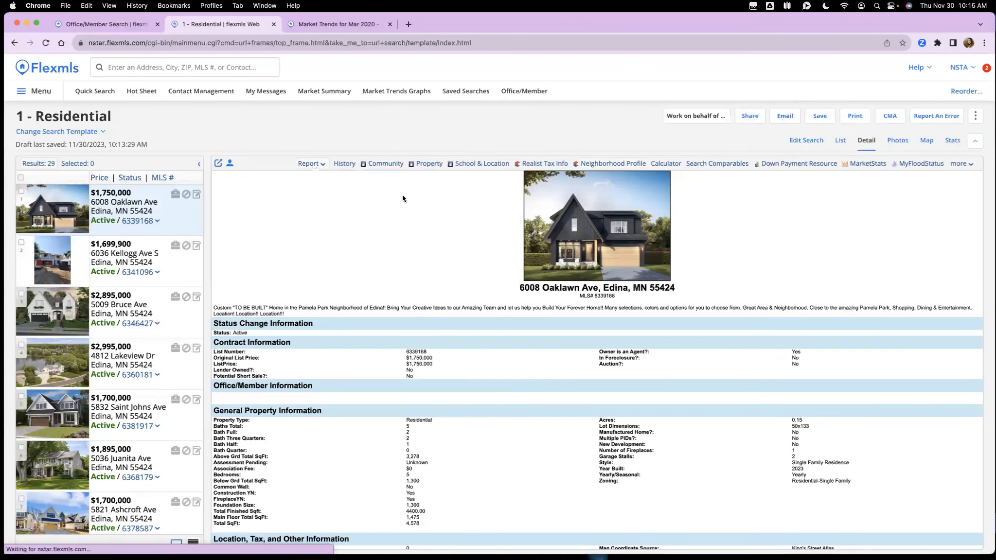
pyautogui.click(311, 166)
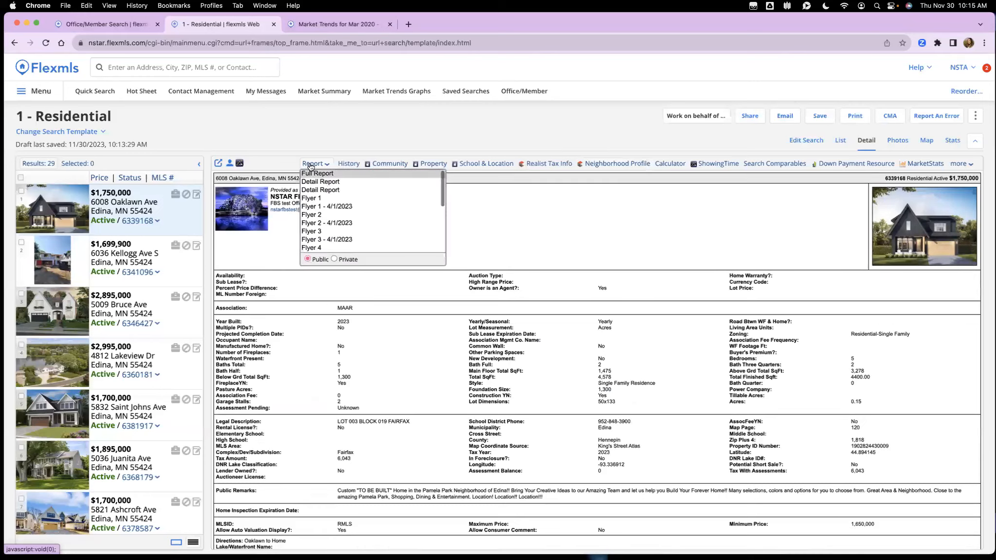
pyautogui.click(324, 182)
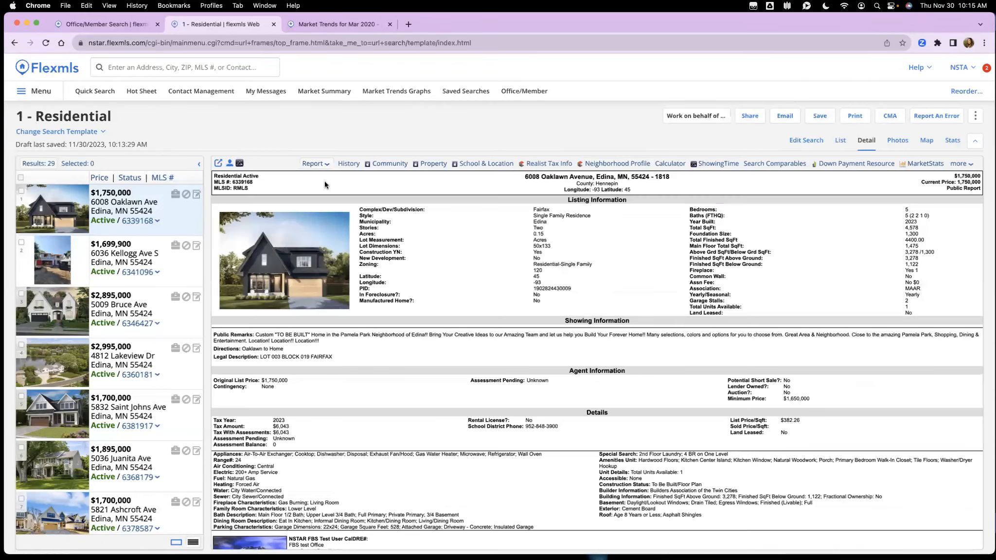
pyautogui.scroll(-2, 457, 238)
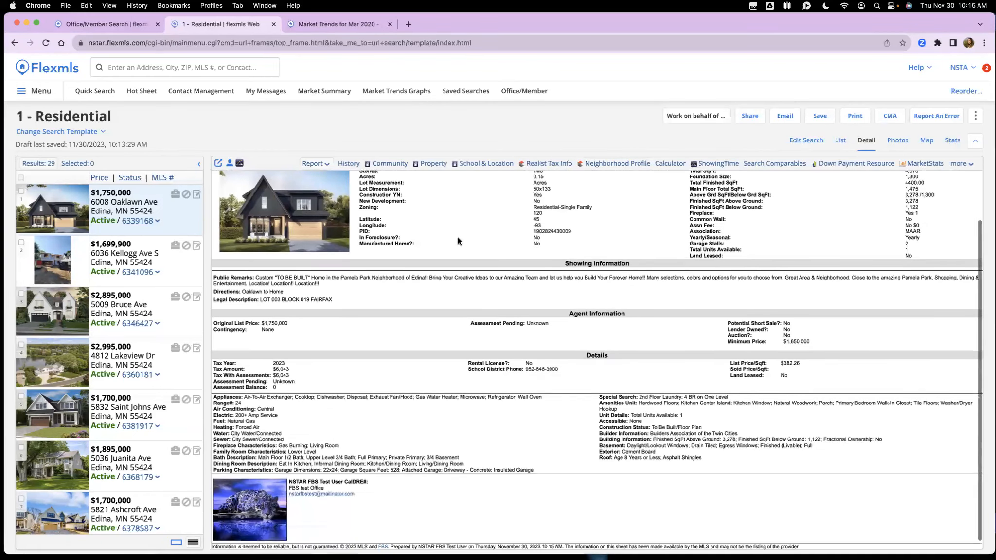
pyautogui.scroll(2, 452, 235)
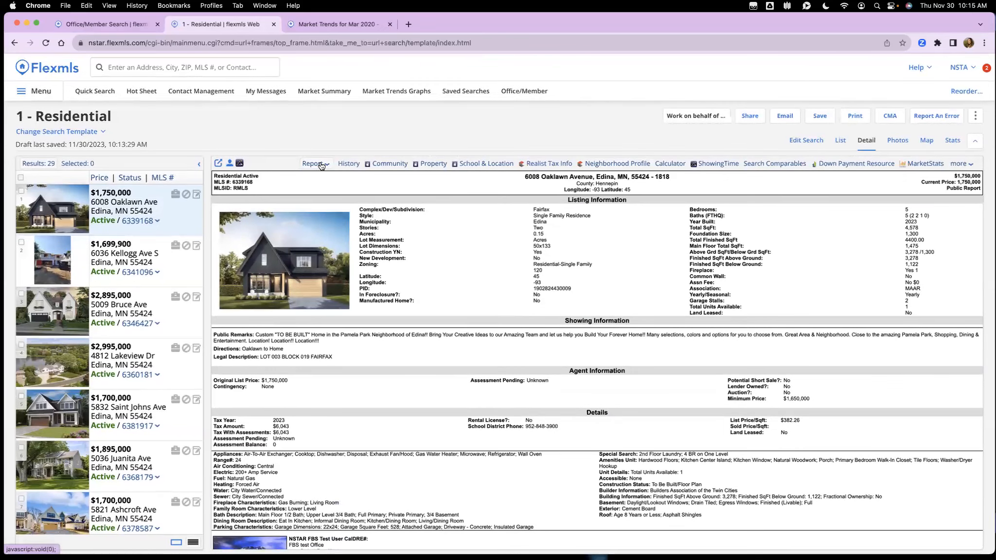
pyautogui.click(321, 166)
pyautogui.click(341, 188)
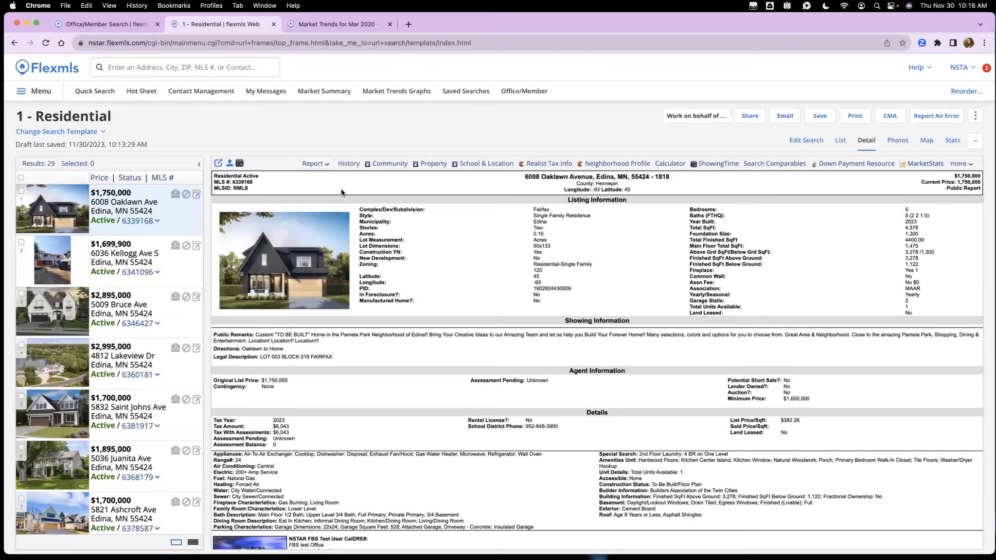
pyautogui.scroll(-1, 380, 238)
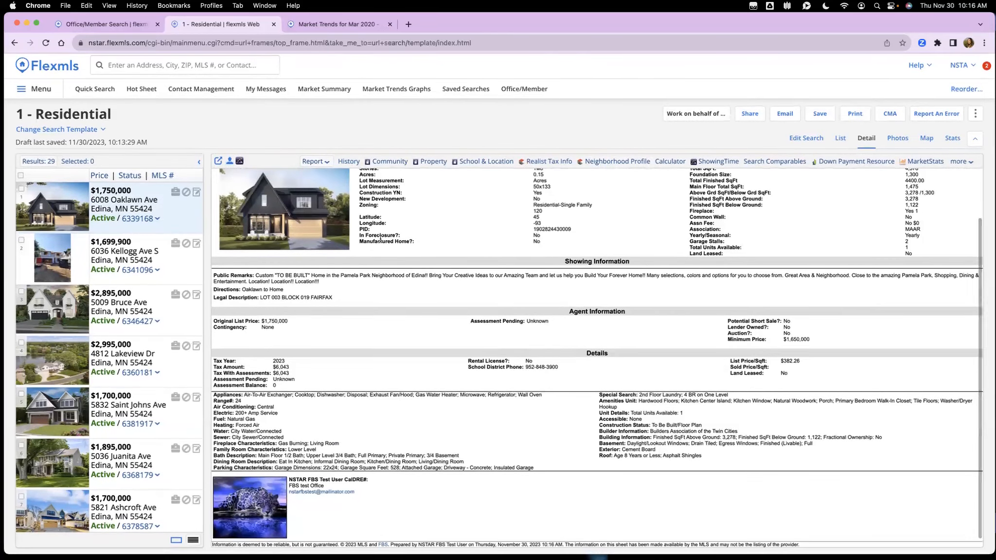
pyautogui.scroll(1, 380, 238)
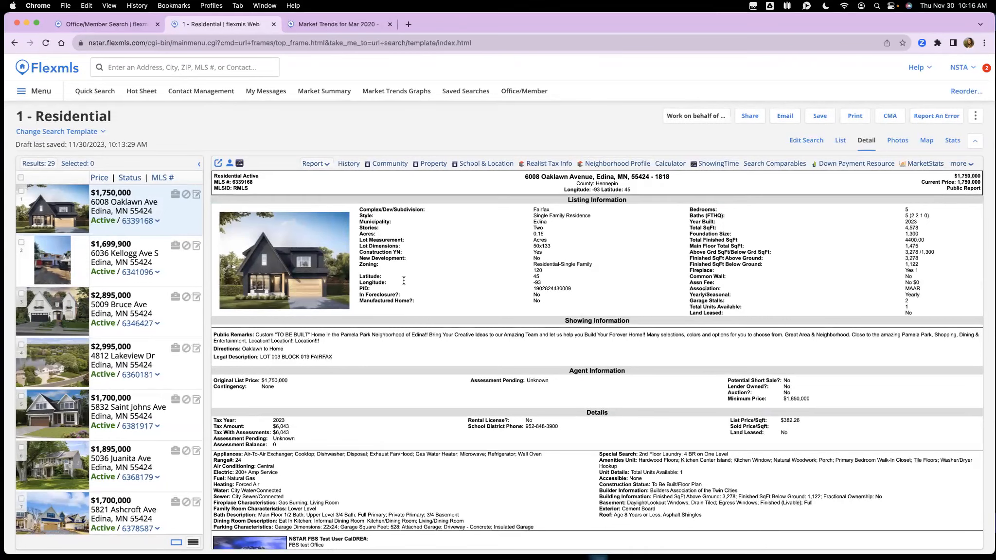
pyautogui.click(346, 165)
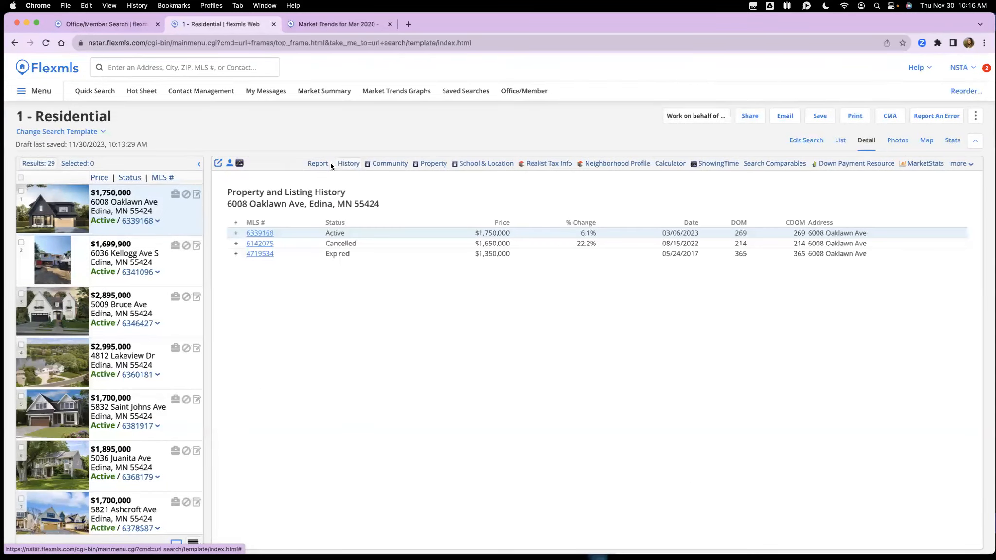
pyautogui.click(236, 234)
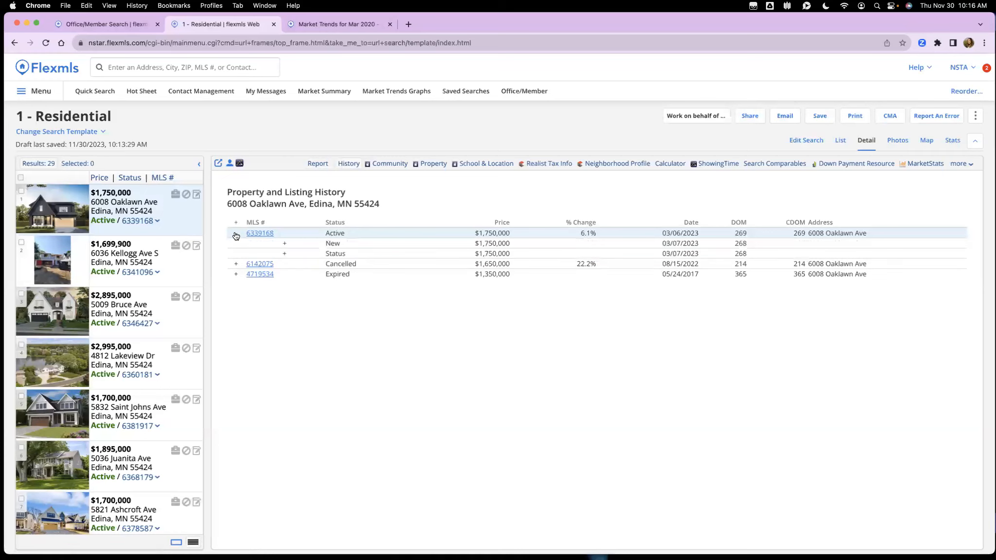
pyautogui.click(285, 244)
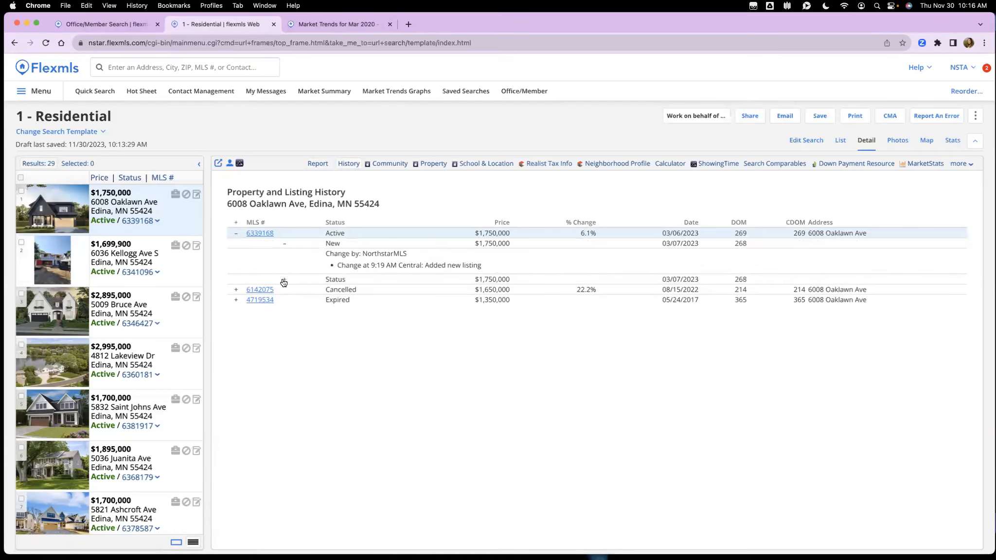
pyautogui.click(284, 280)
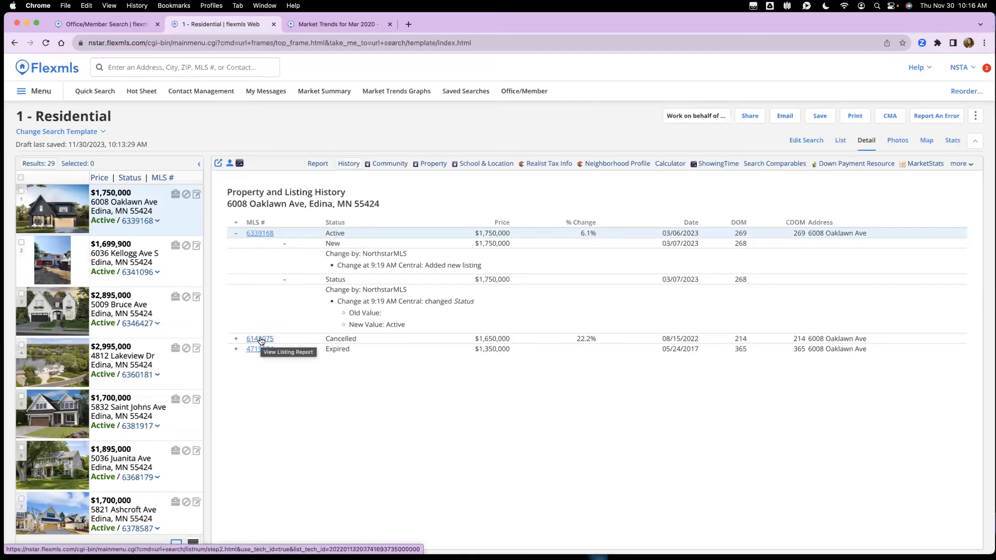
pyautogui.click(261, 340)
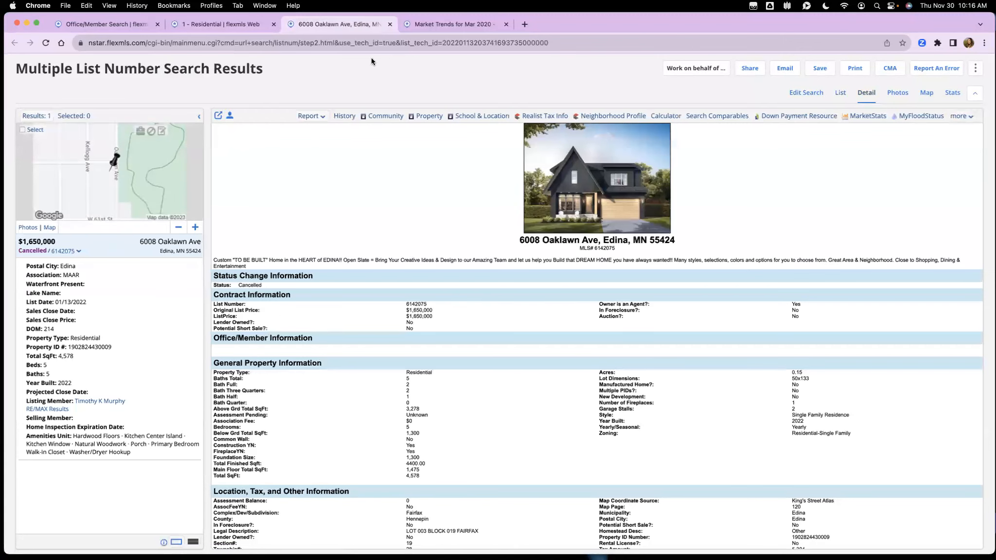
pyautogui.click(236, 22)
pyautogui.click(390, 24)
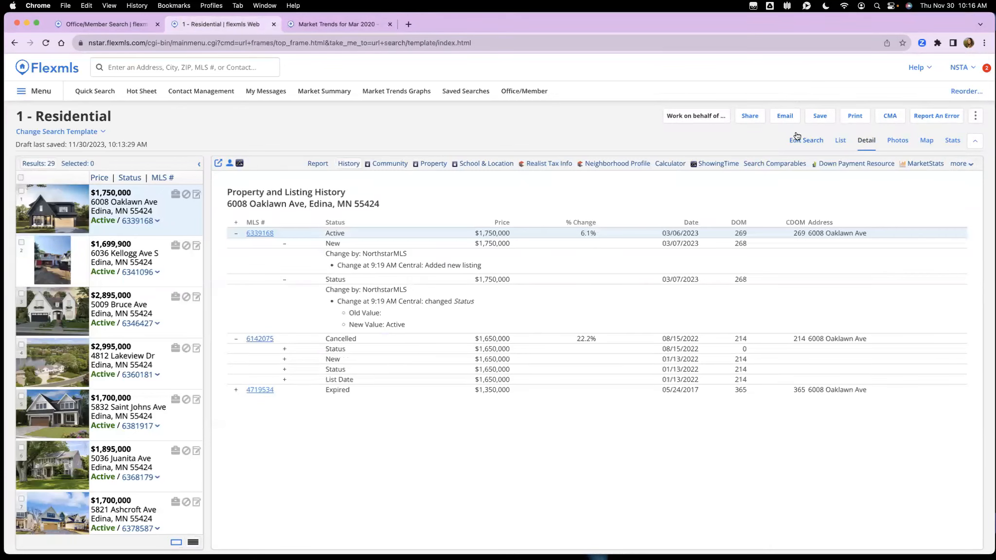
pyautogui.click(841, 142)
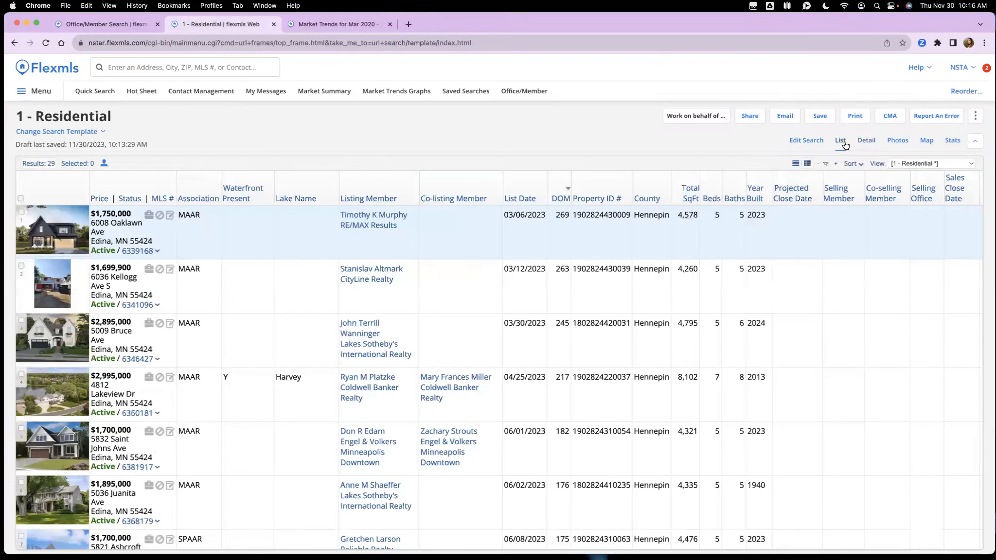
pyautogui.click(863, 142)
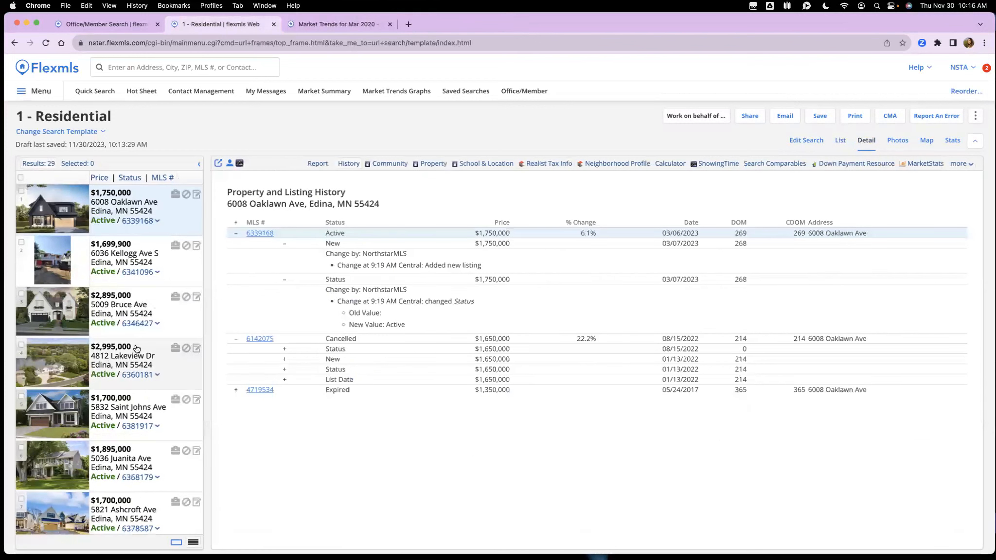
pyautogui.click(117, 360)
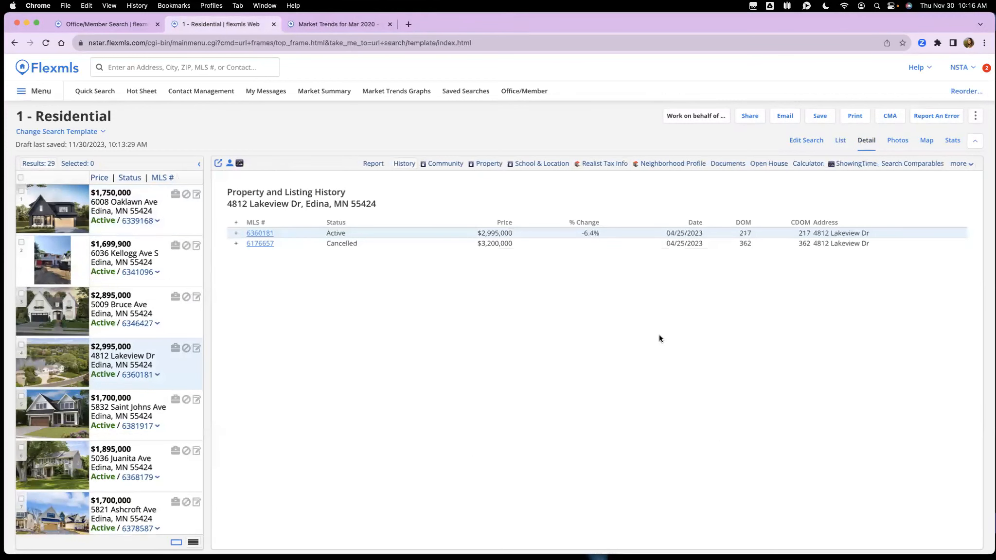
pyautogui.click(808, 142)
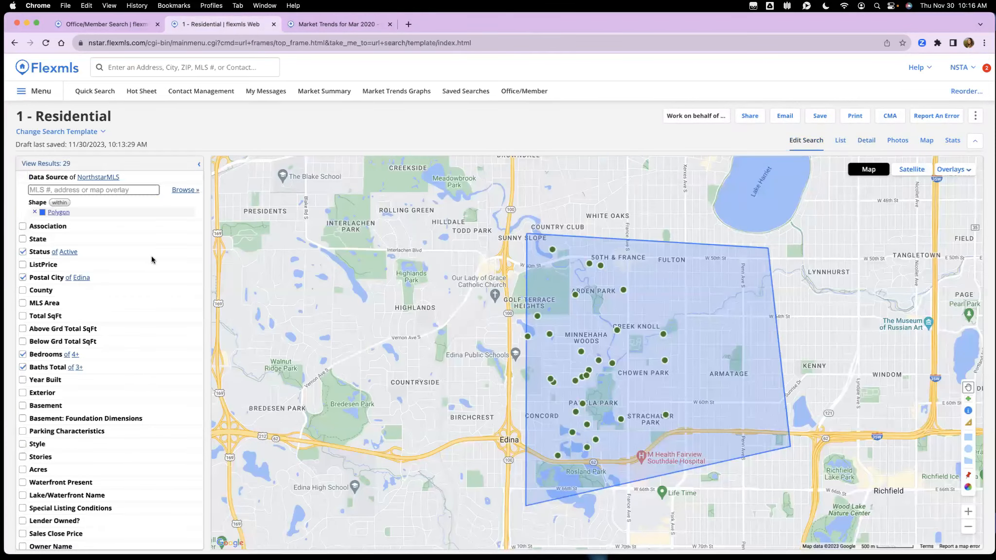
# Step: Set Baths Total minimum to 4, remove the map polygon, and view the 65 results
pyautogui.scroll(-3, 154, 300)
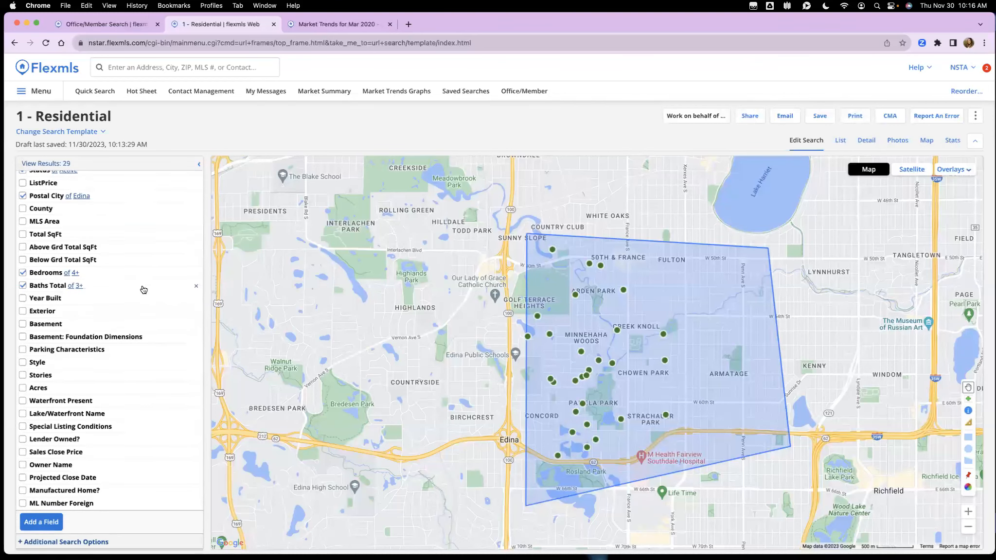
pyautogui.click(144, 288)
pyautogui.click(43, 296)
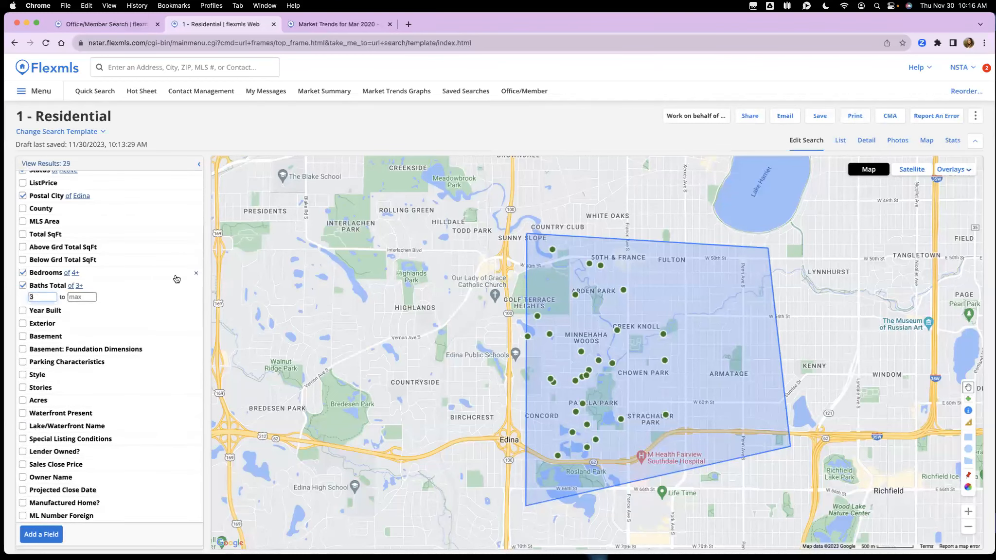
pyautogui.press('BackSpace')
pyautogui.write('4')
pyautogui.scroll(4, 100, 251)
pyautogui.click(35, 212)
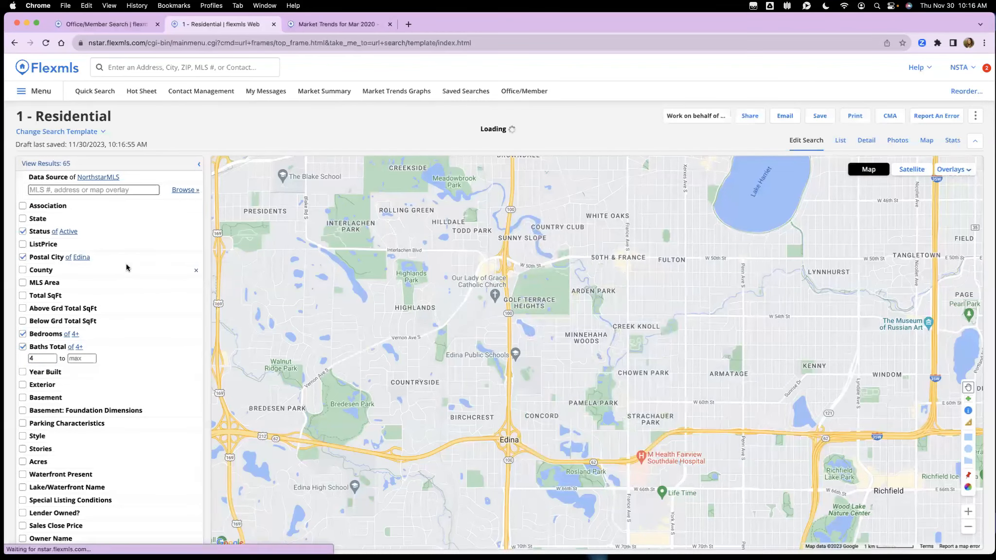
pyautogui.click(60, 166)
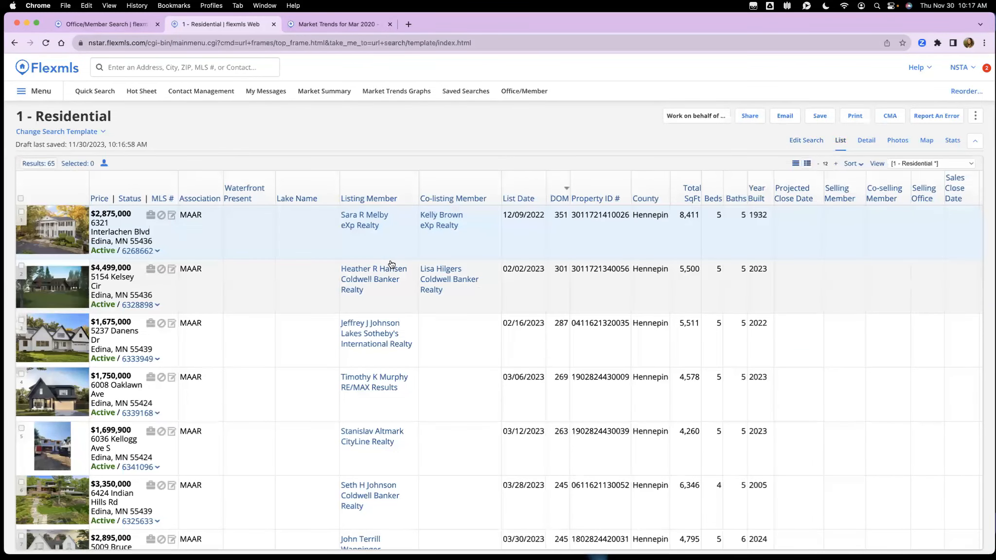
# Step: Plot all 65 Edina results on the map instead of the listing detail view
pyautogui.click(866, 140)
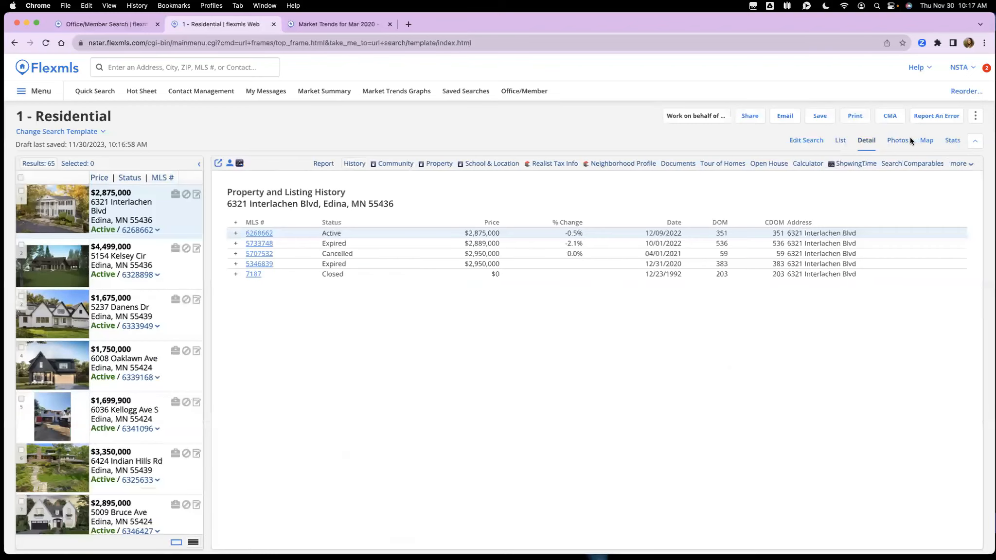
pyautogui.click(928, 142)
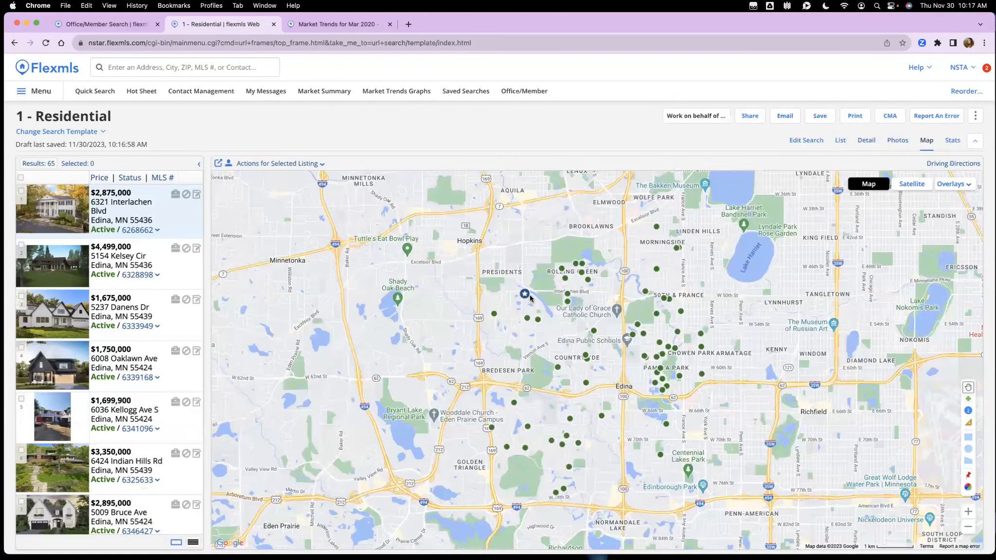
pyautogui.click(568, 295)
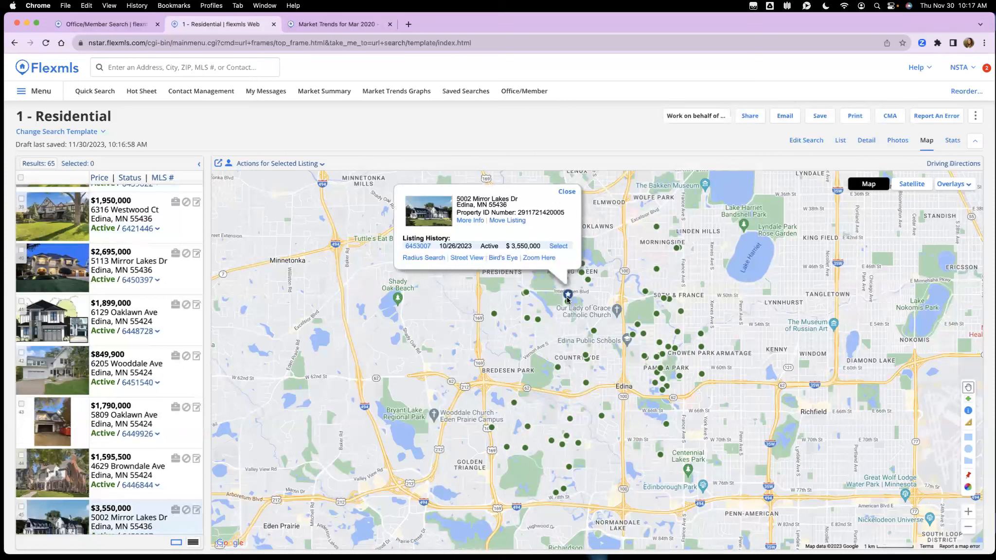
pyautogui.click(538, 320)
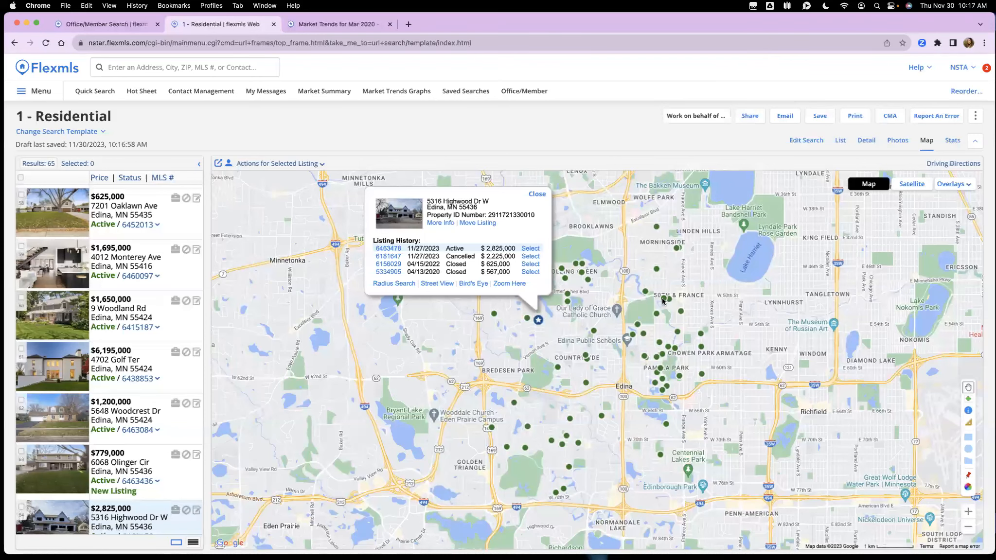
pyautogui.click(539, 196)
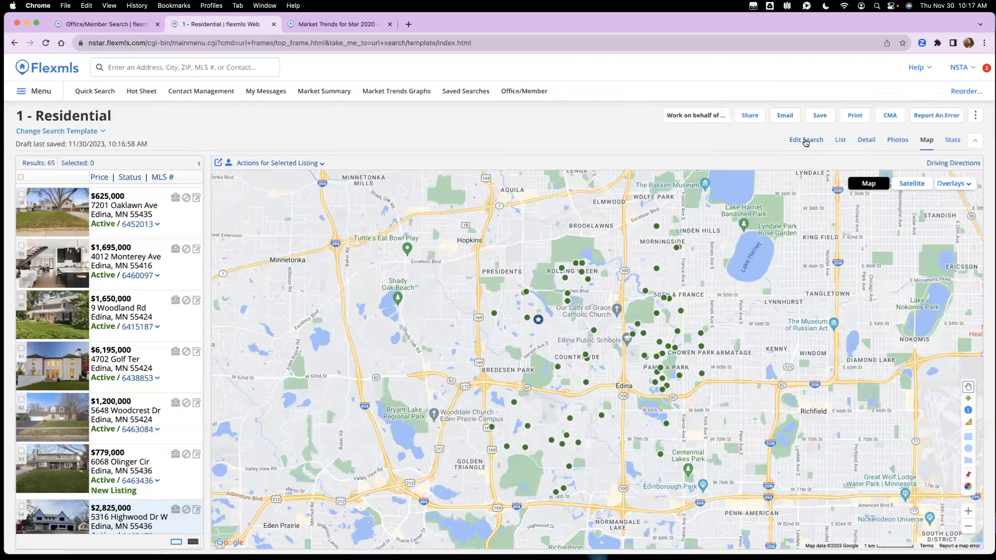
pyautogui.click(750, 118)
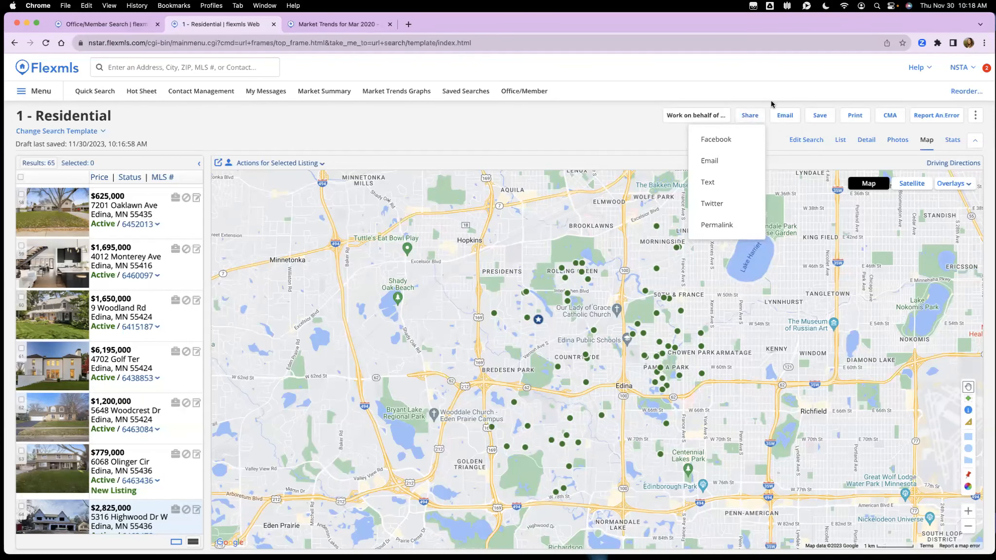
pyautogui.click(785, 116)
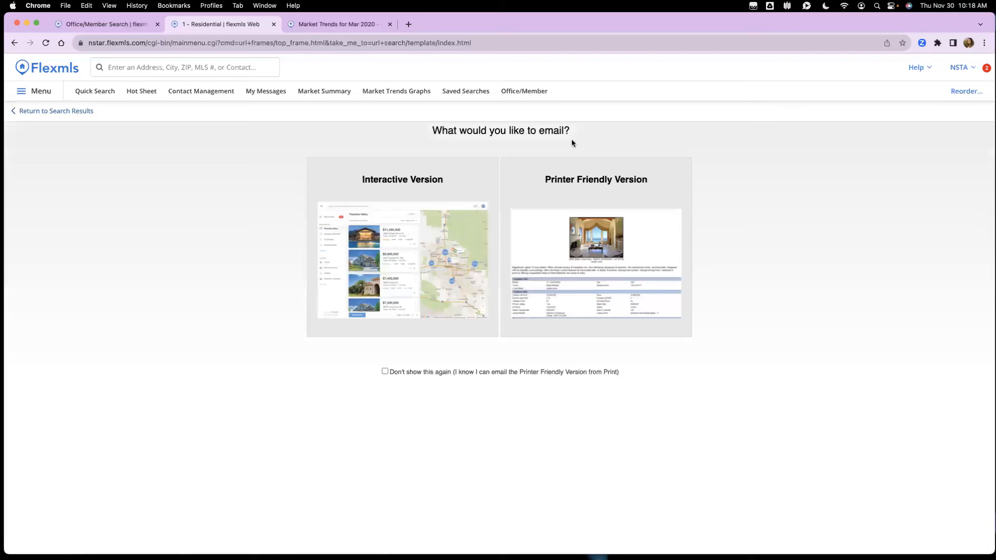
pyautogui.click(418, 248)
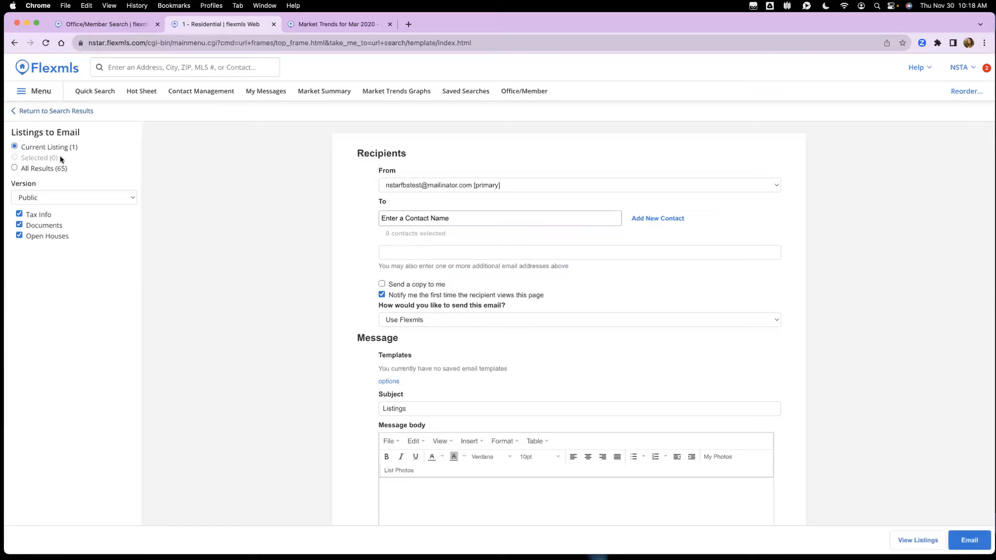
pyautogui.click(84, 198)
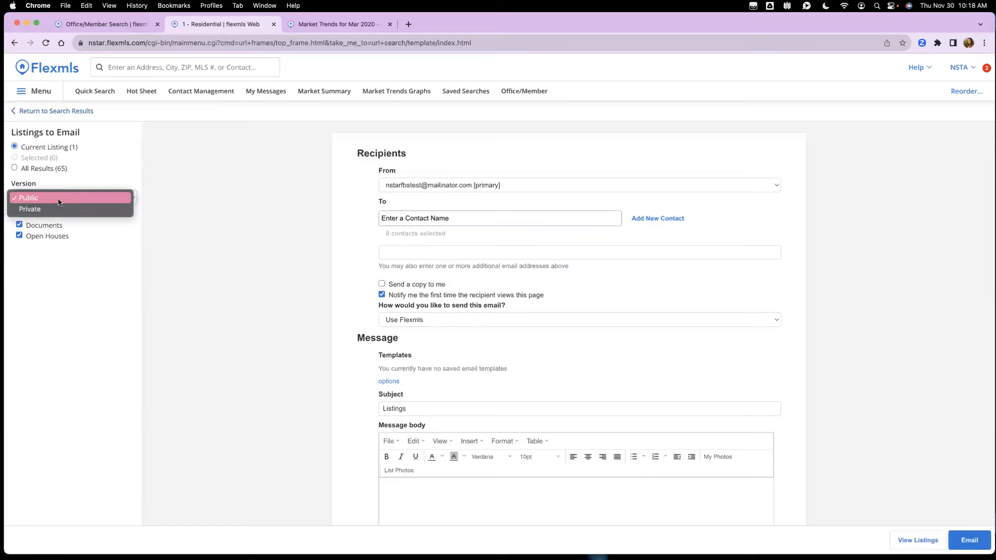
pyautogui.click(59, 198)
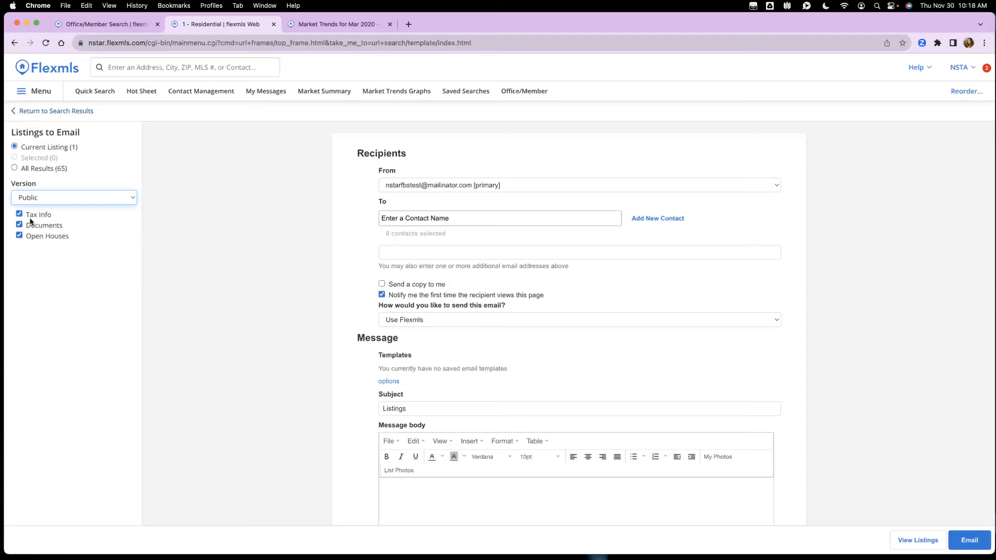
pyautogui.click(69, 112)
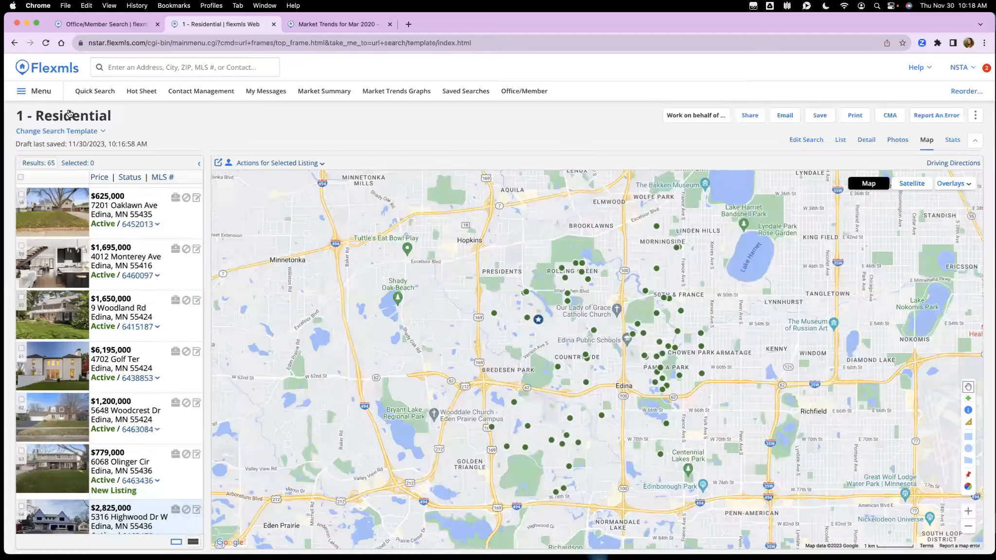
# Step: Start a new saved search named after the client's family
pyautogui.click(817, 118)
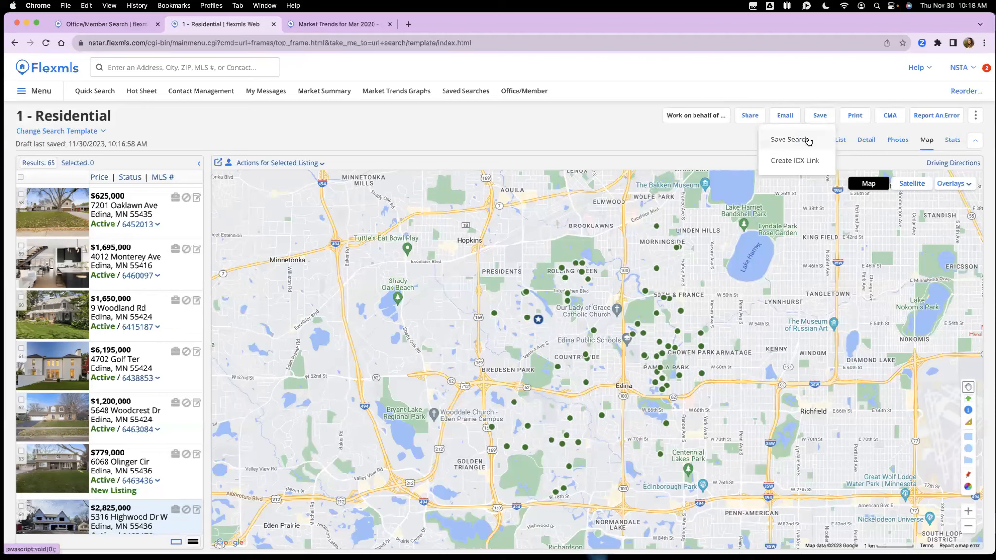
pyautogui.click(809, 141)
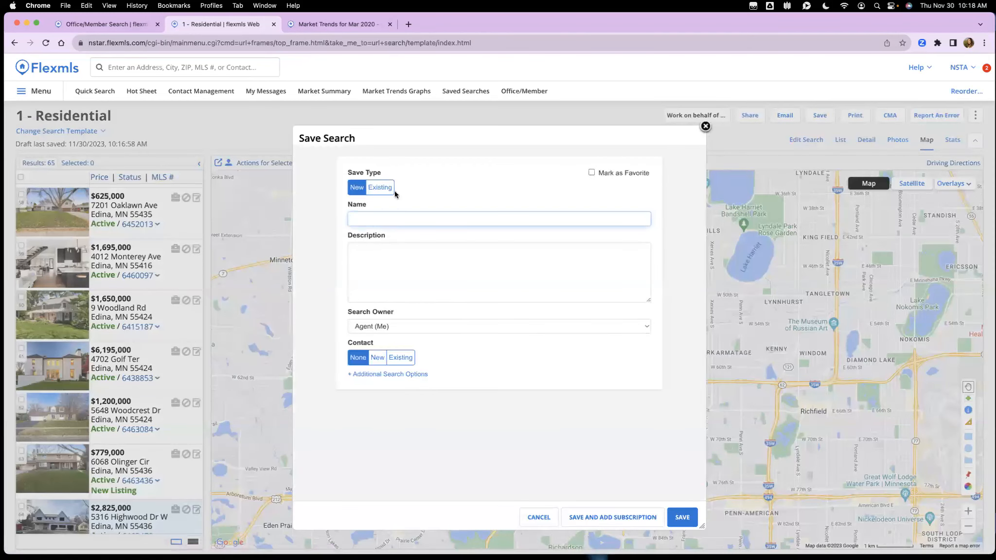
pyautogui.click(411, 279)
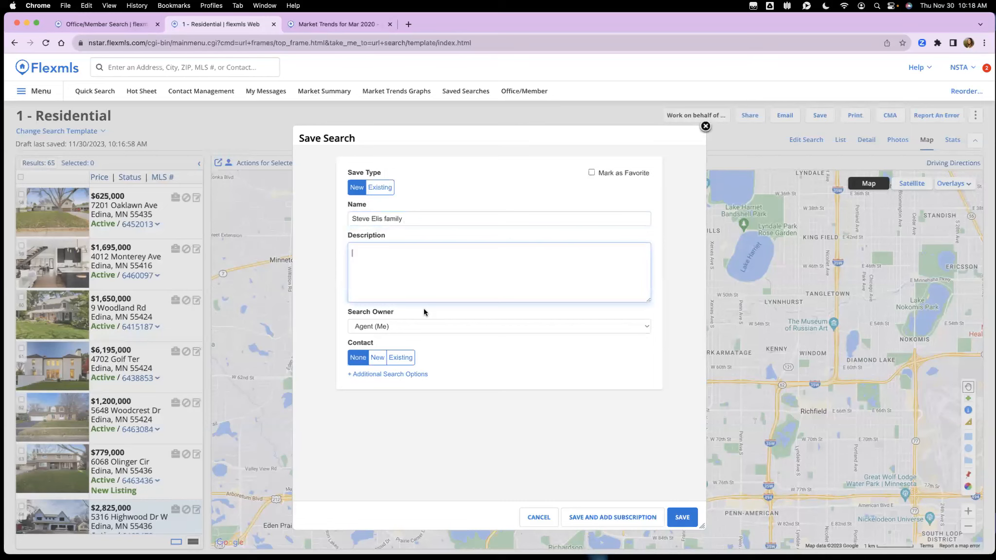
# Step: Attach a new contact with their name and e-mail, enabling a portal account and invitation
pyautogui.click(378, 360)
pyautogui.click(394, 390)
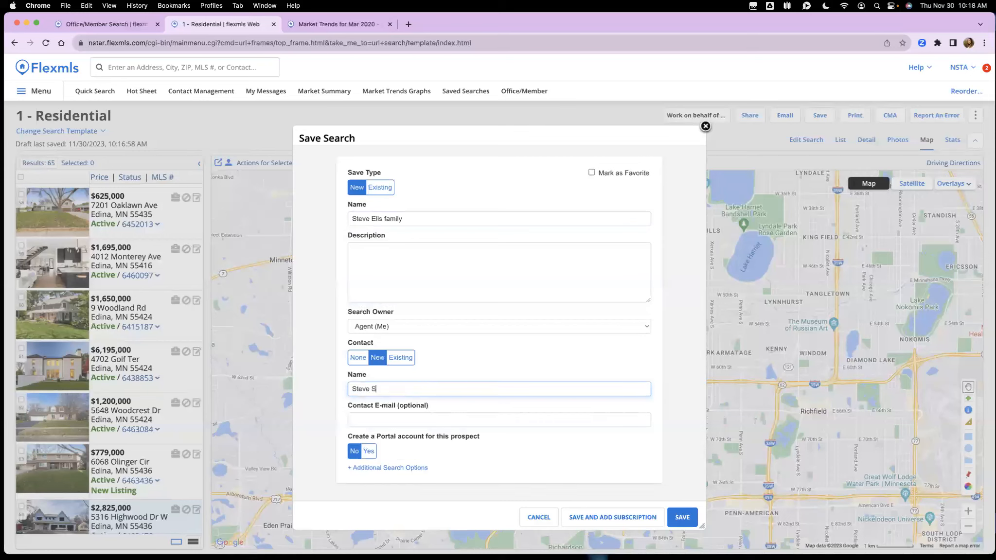
pyautogui.press('Tab')
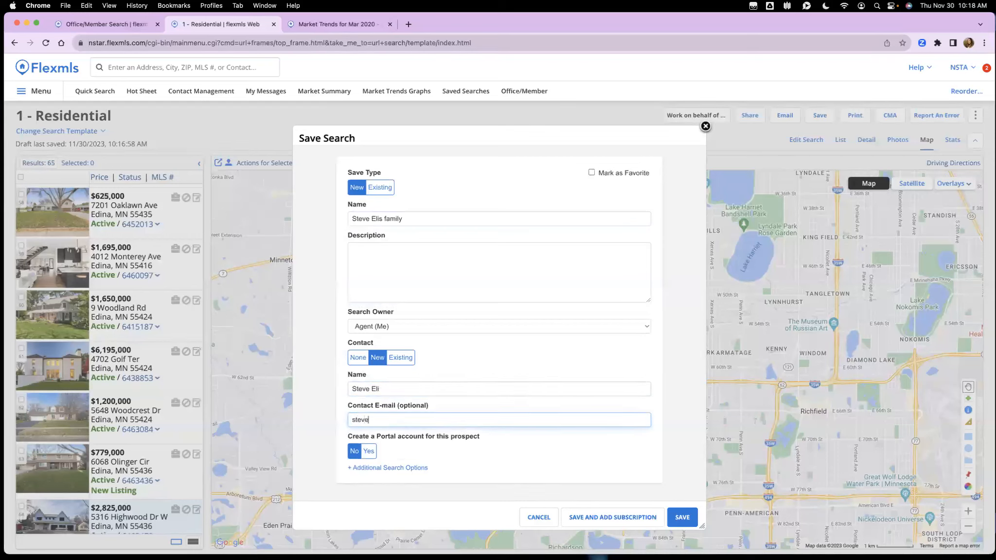
pyautogui.click(368, 451)
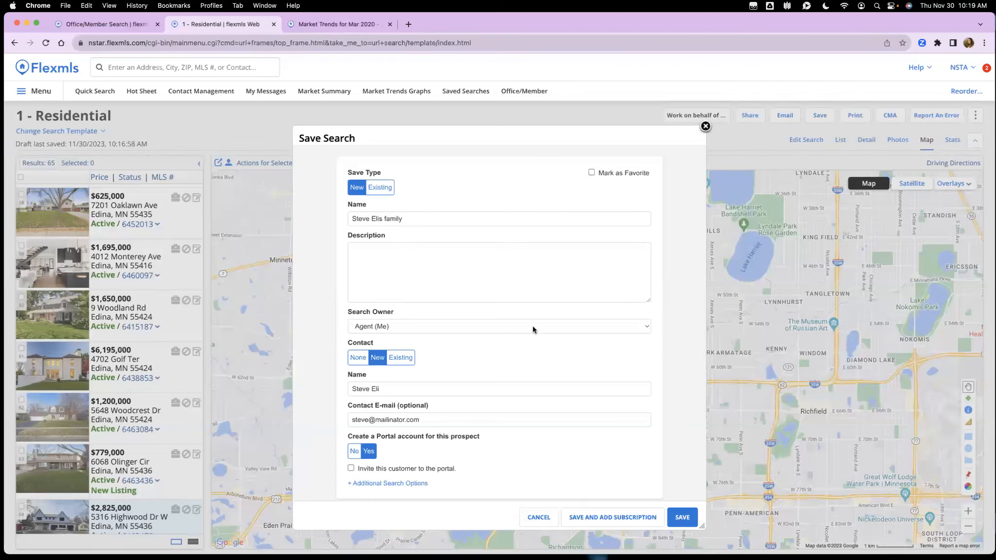
pyautogui.click(377, 470)
pyautogui.click(407, 483)
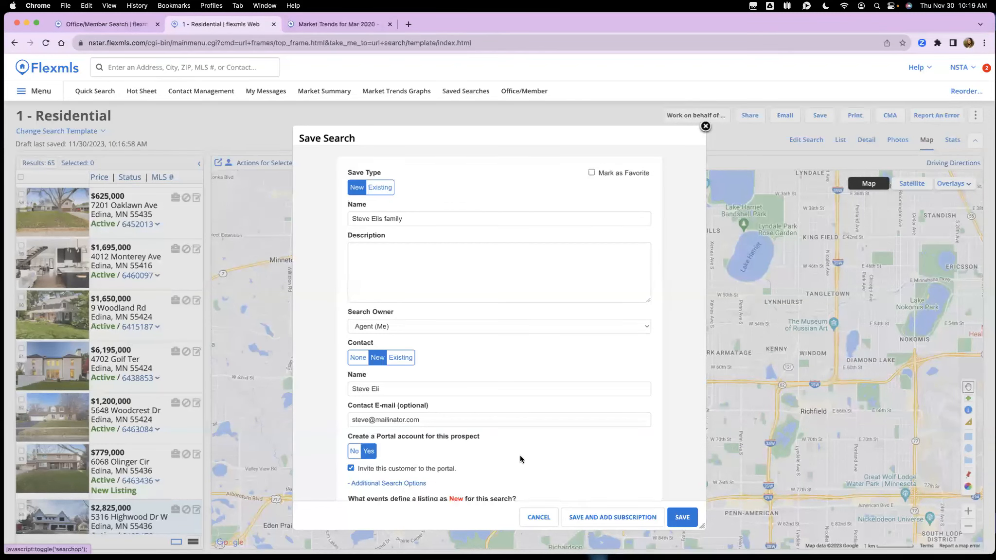
pyautogui.scroll(-5, 520, 455)
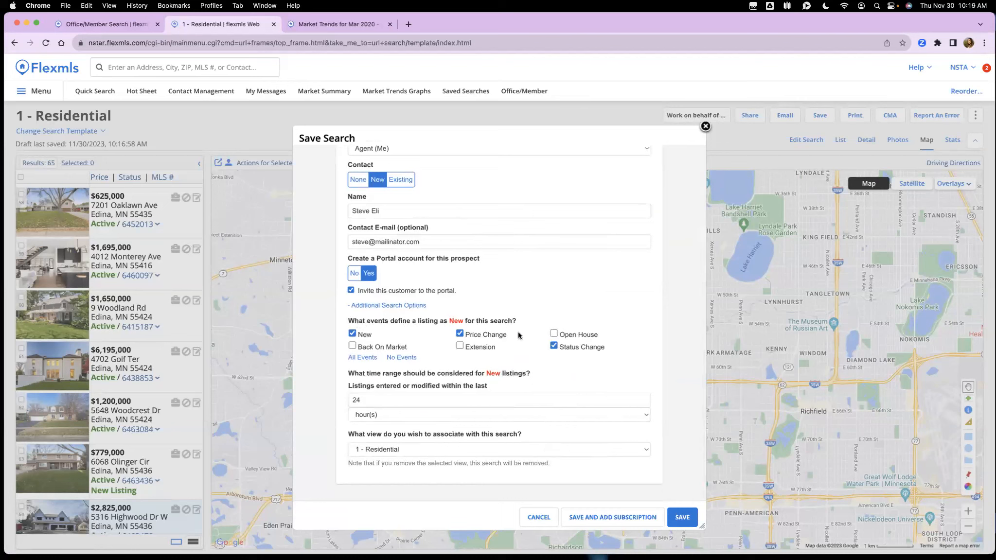
pyautogui.click(374, 306)
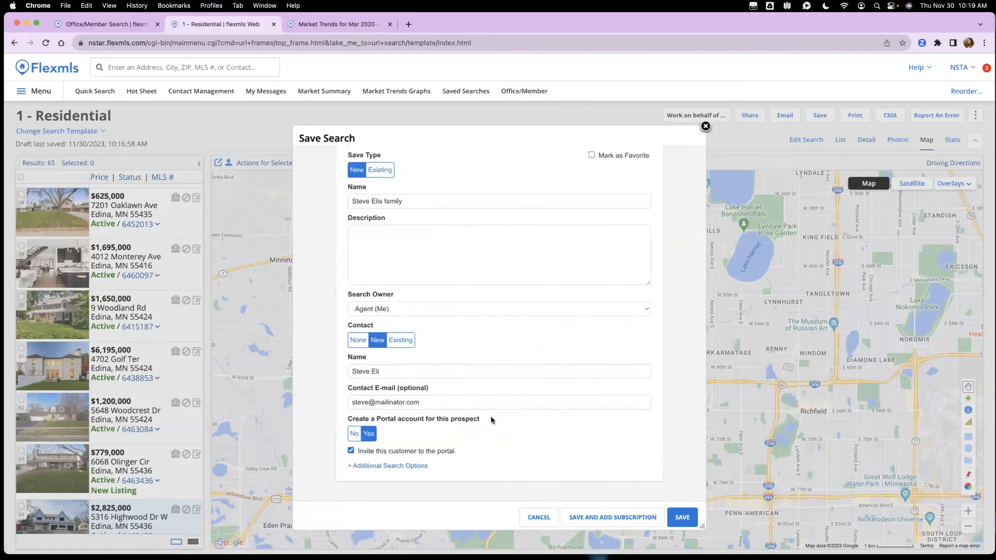
# Step: Save the search and schedule the contact's subscription to send ASAP
pyautogui.click(602, 518)
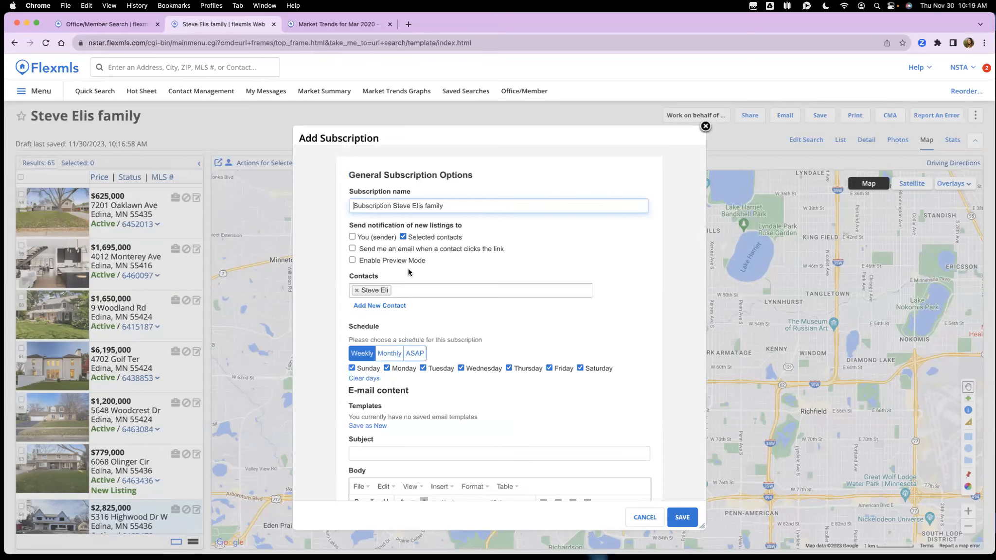
pyautogui.click(423, 292)
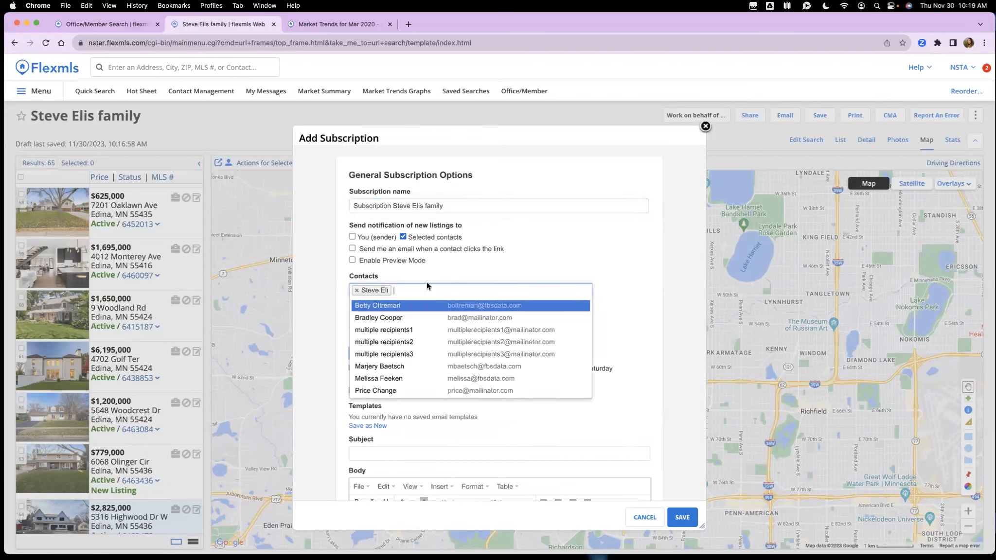
pyautogui.click(430, 271)
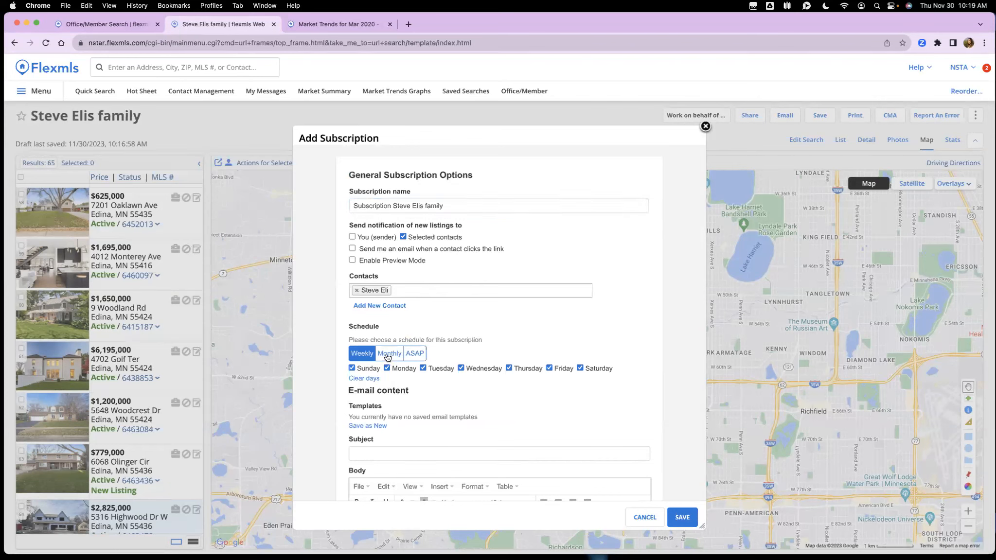
pyautogui.click(353, 368)
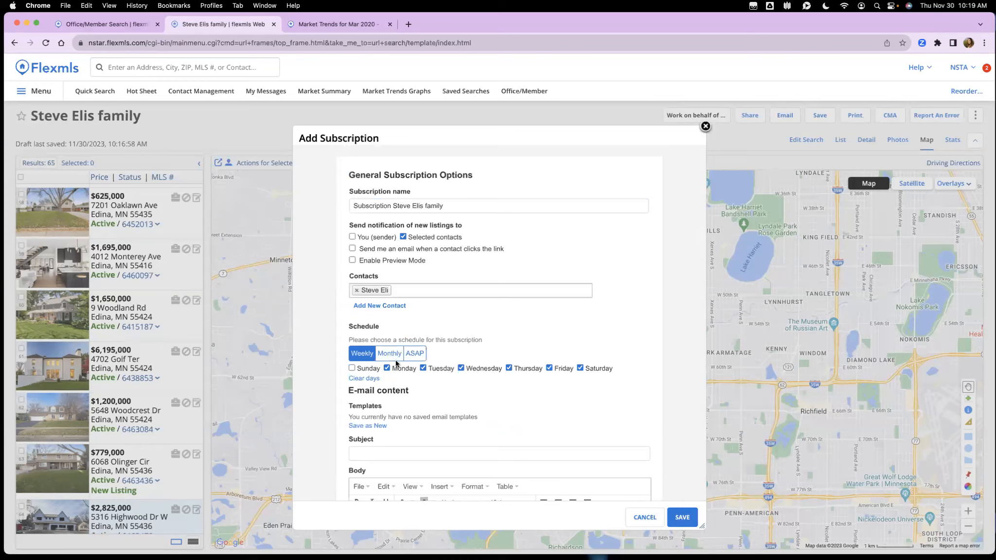
pyautogui.click(364, 378)
pyautogui.click(366, 370)
pyautogui.click(415, 354)
# Step: Write 'testing' as the e-mail body and save the subscription
pyautogui.scroll(-5, 501, 349)
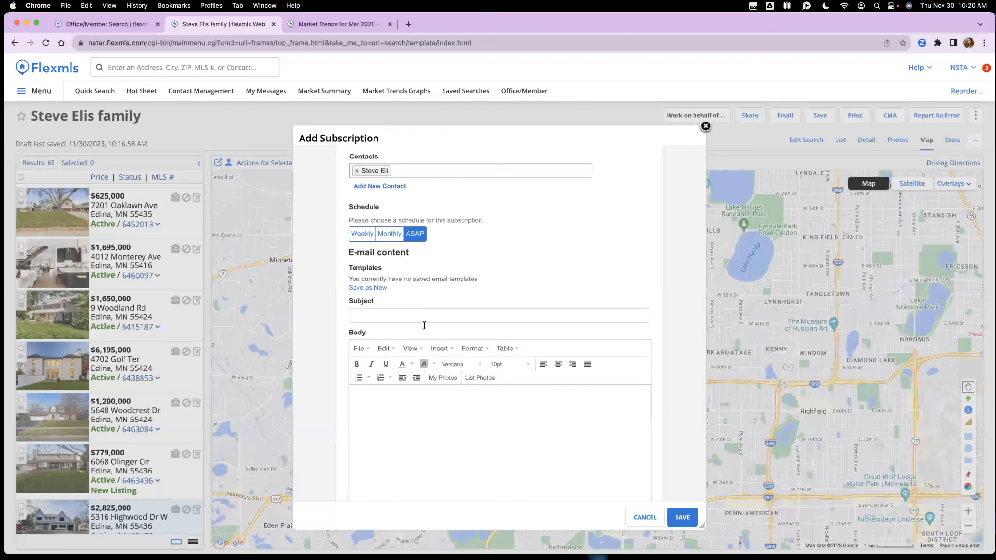
pyautogui.scroll(-3, 423, 340)
pyautogui.click(421, 348)
pyautogui.write('testing')
pyautogui.scroll(-1, 477, 345)
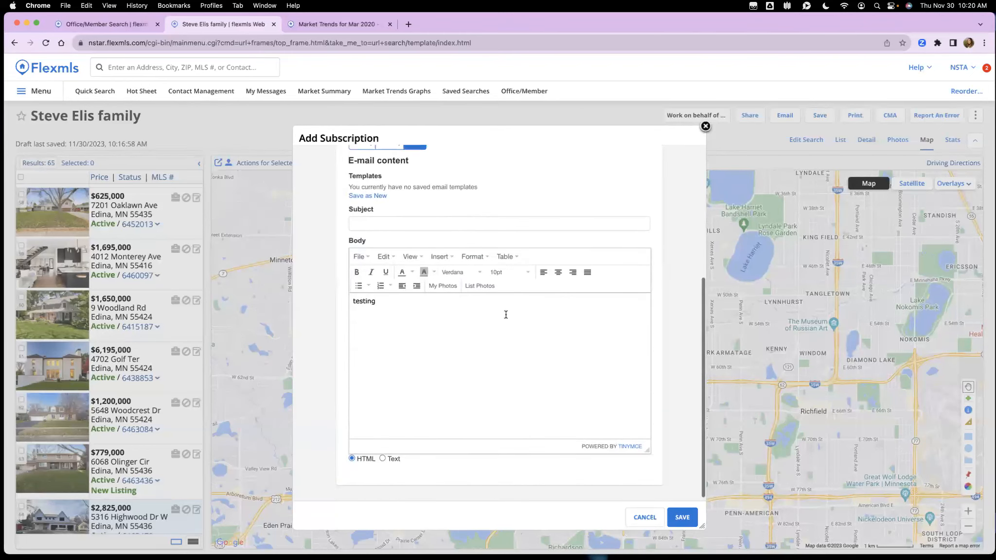
pyautogui.scroll(1, 505, 315)
pyautogui.click(683, 518)
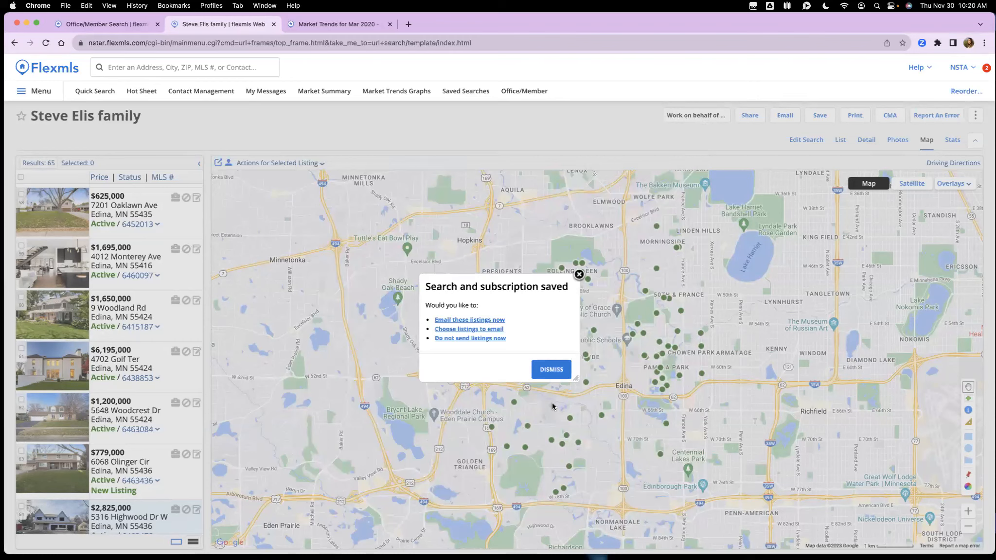
# Step: Dismiss the saved confirmation and review the new saved search's title
pyautogui.click(579, 273)
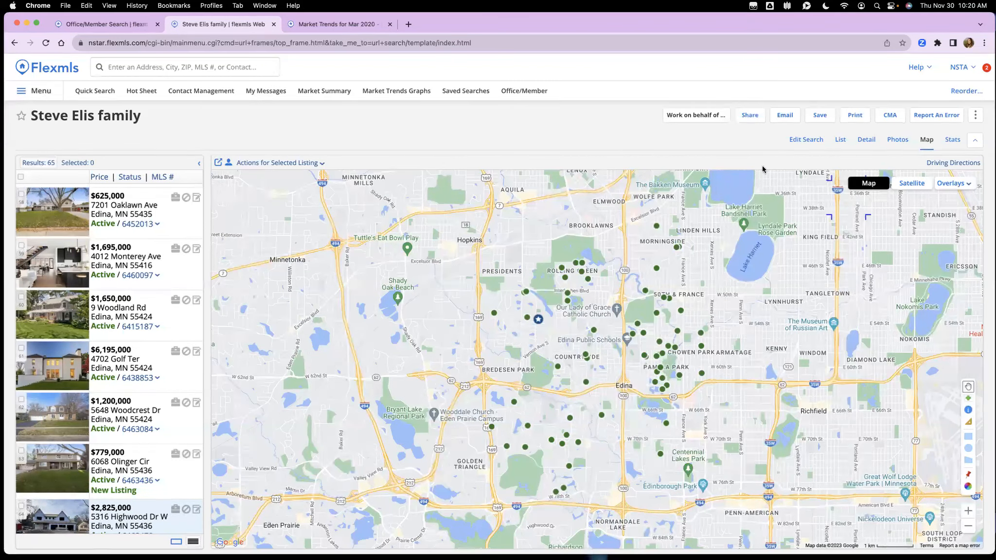
pyautogui.scroll(-1, 849, 197)
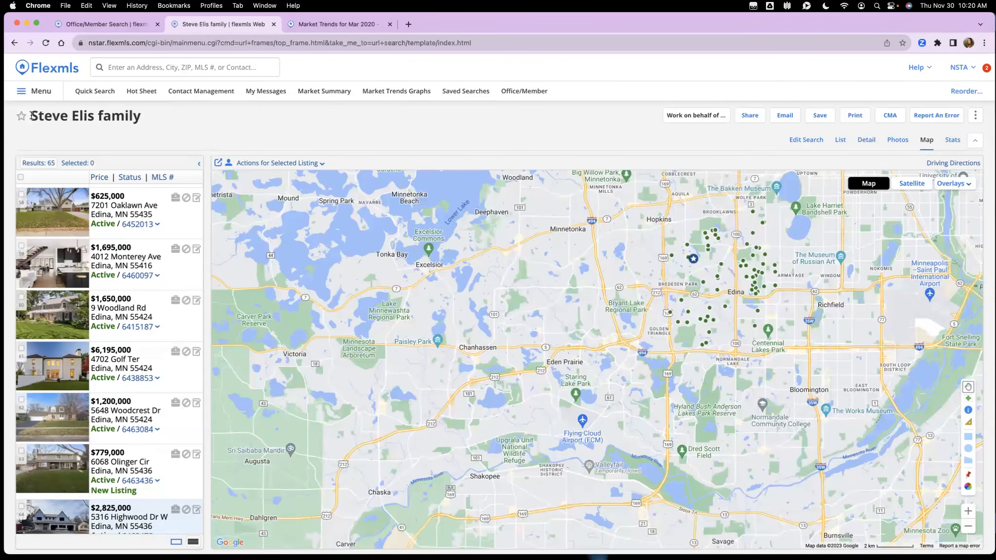
pyautogui.moveTo(33, 116); pyautogui.dragTo(146, 120)
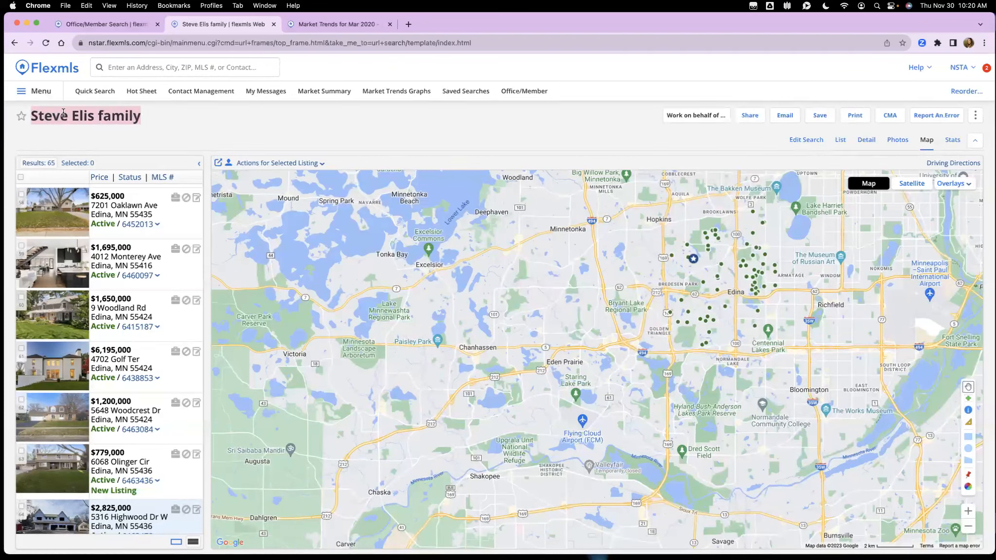
pyautogui.click(151, 120)
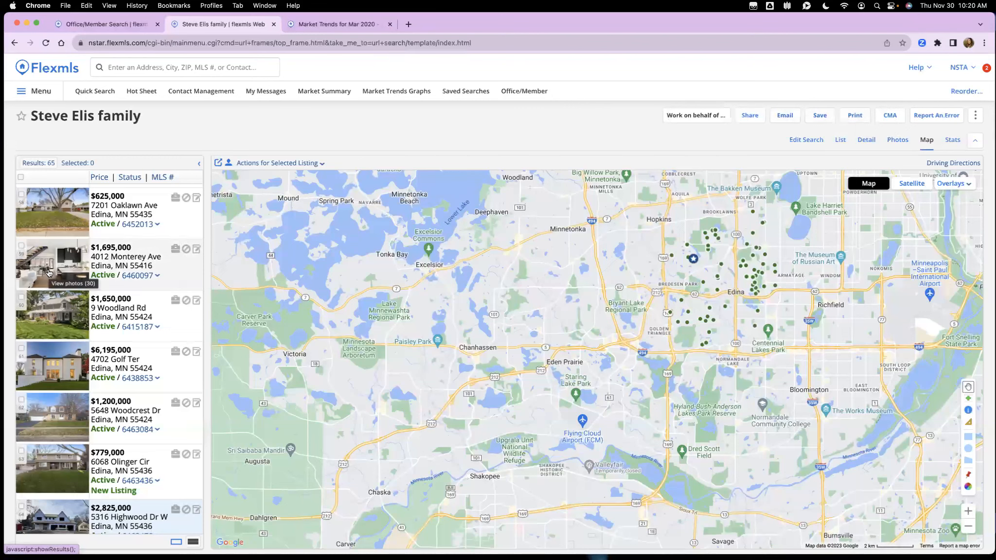
pyautogui.click(21, 348)
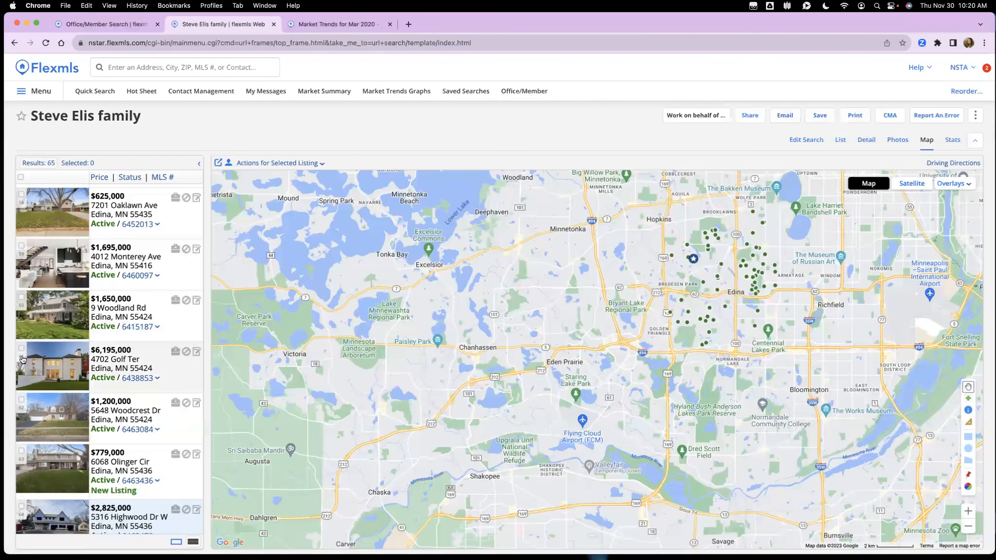
pyautogui.click(22, 297)
pyautogui.click(21, 400)
pyautogui.scroll(-2, 32, 424)
pyautogui.click(21, 445)
pyautogui.scroll(1, 99, 399)
pyautogui.scroll(2, 99, 398)
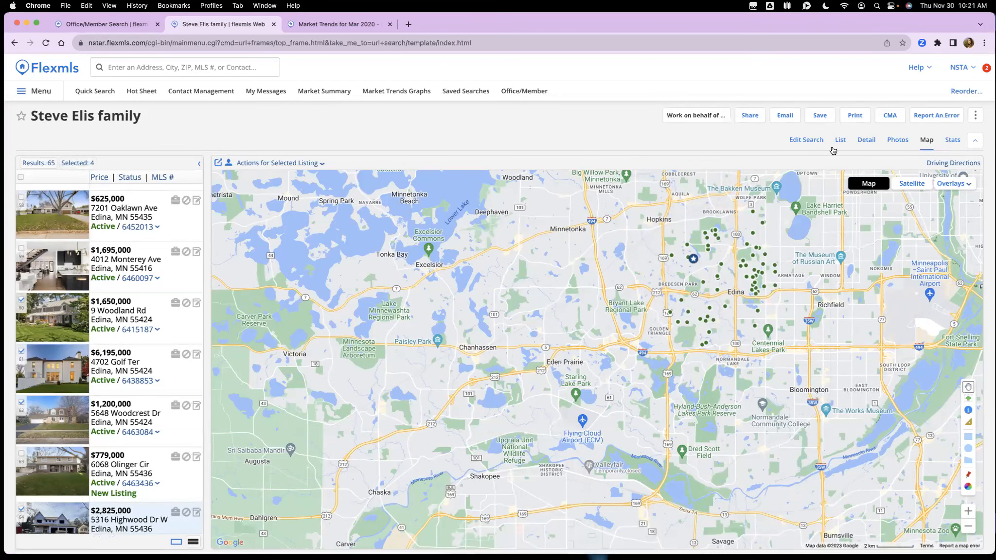
# Step: Raise the minimum Baths Total from 4 to 6 and list only the 4 selected listings
pyautogui.click(811, 141)
pyautogui.scroll(-1, 85, 389)
pyautogui.click(98, 341)
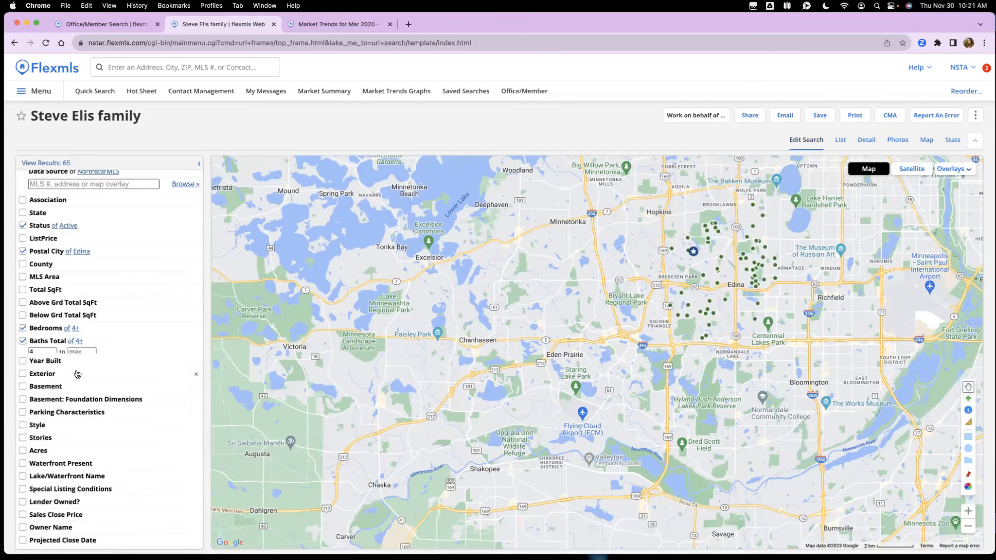
pyautogui.click(51, 353)
pyautogui.write('6')
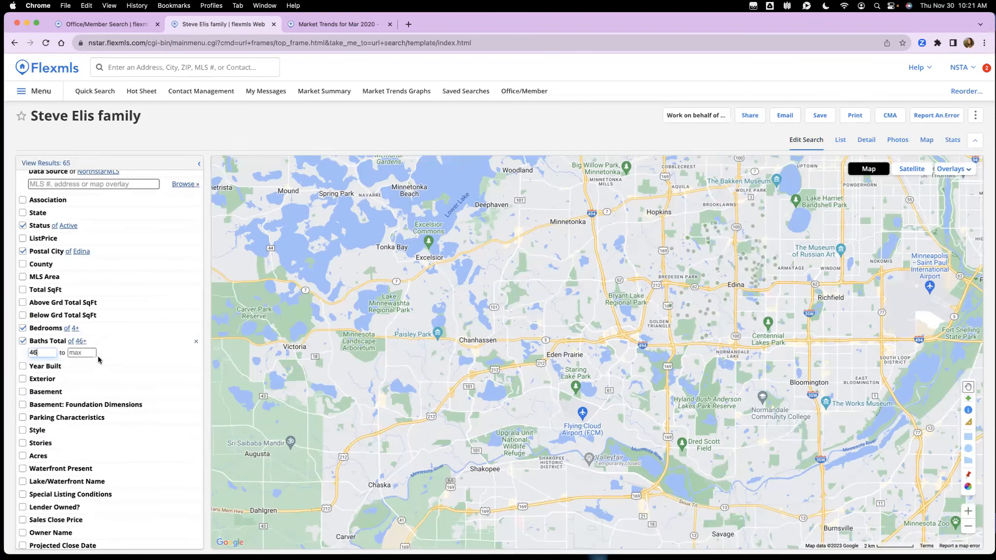
pyautogui.press('BackSpace')
pyautogui.press('BackSpace')
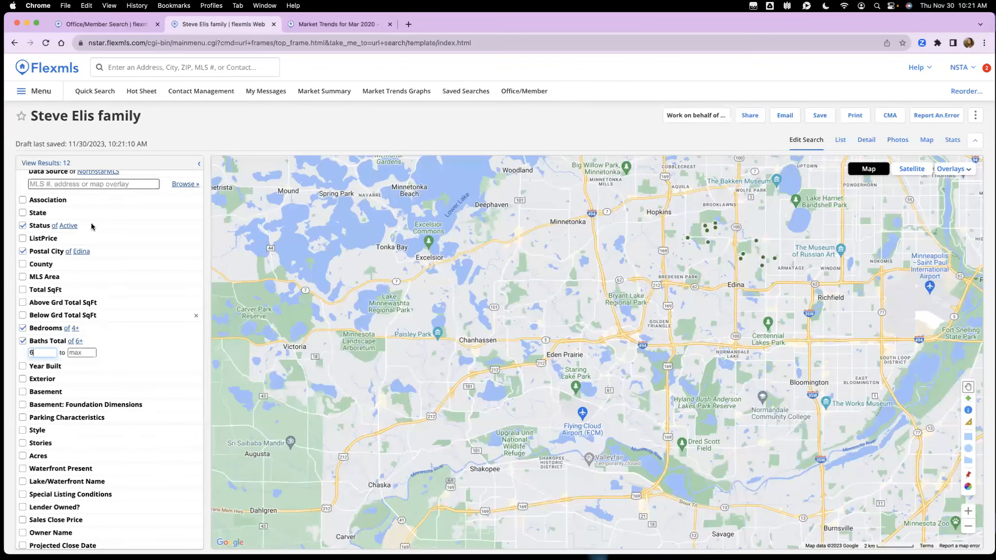
pyautogui.click(57, 165)
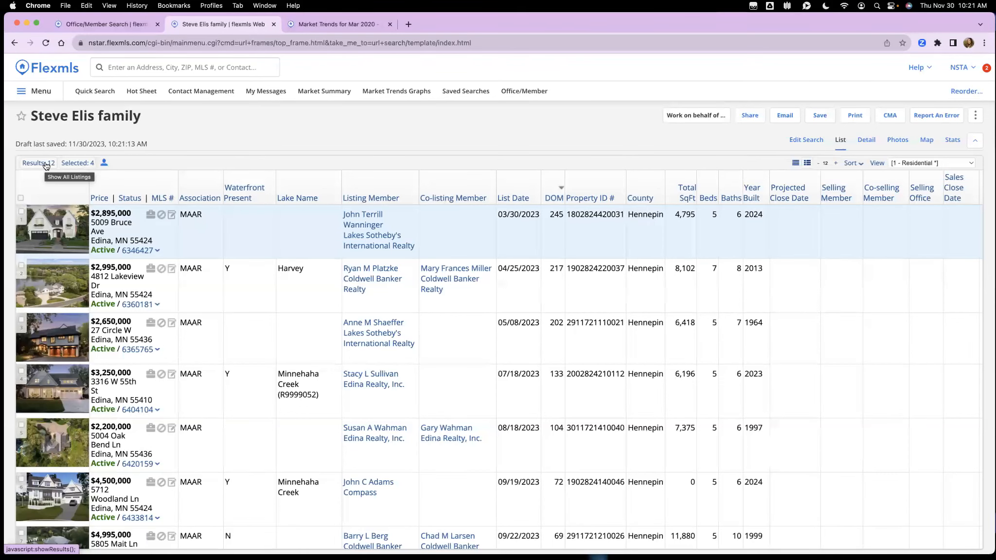
pyautogui.click(85, 164)
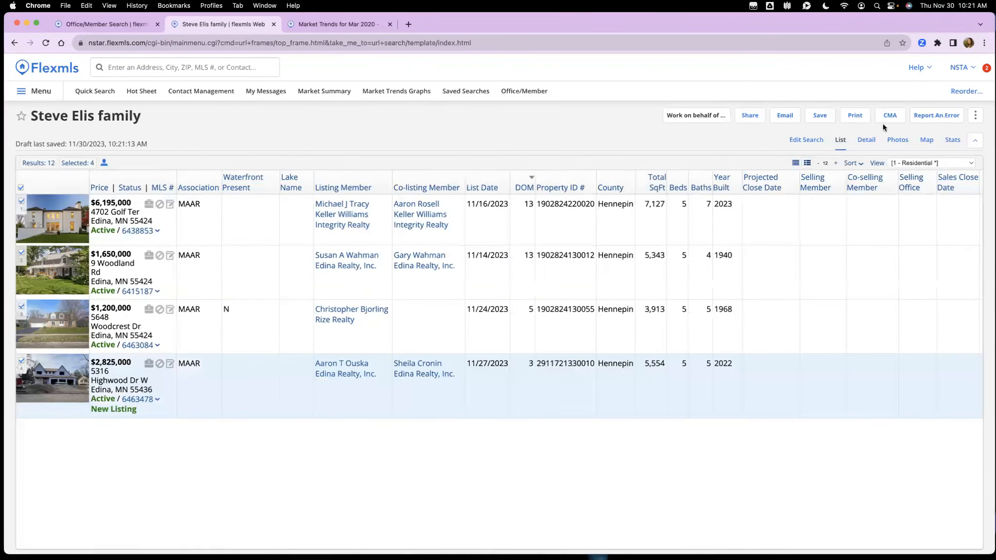
# Step: Print the selected listings as a Public detail report with listing history and no map
pyautogui.click(852, 118)
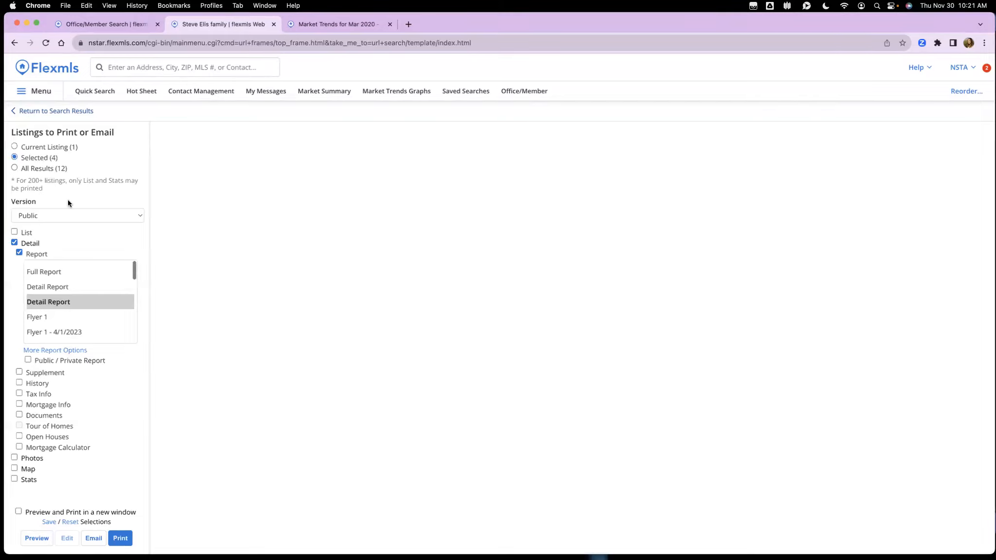
pyautogui.scroll(-1, 79, 273)
pyautogui.click(81, 217)
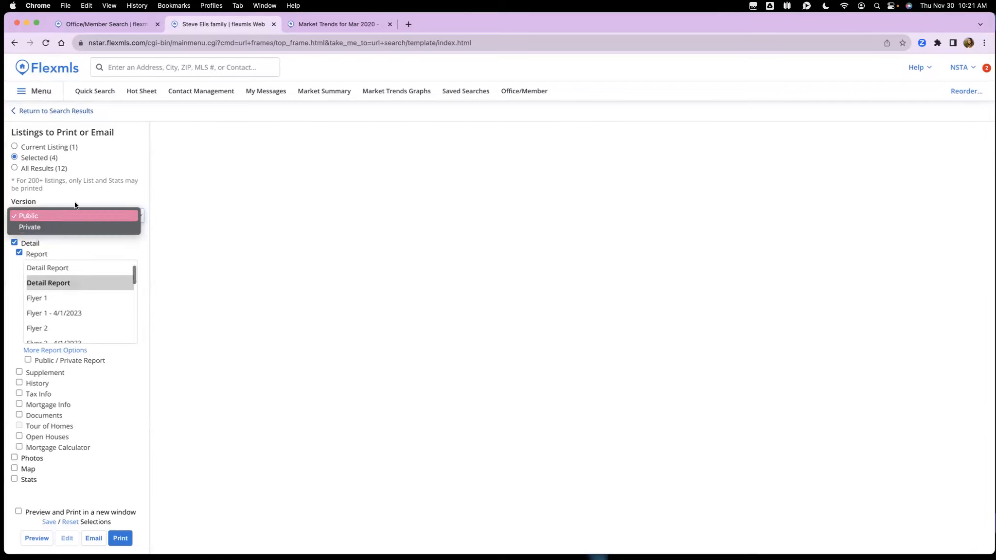
pyautogui.click(75, 196)
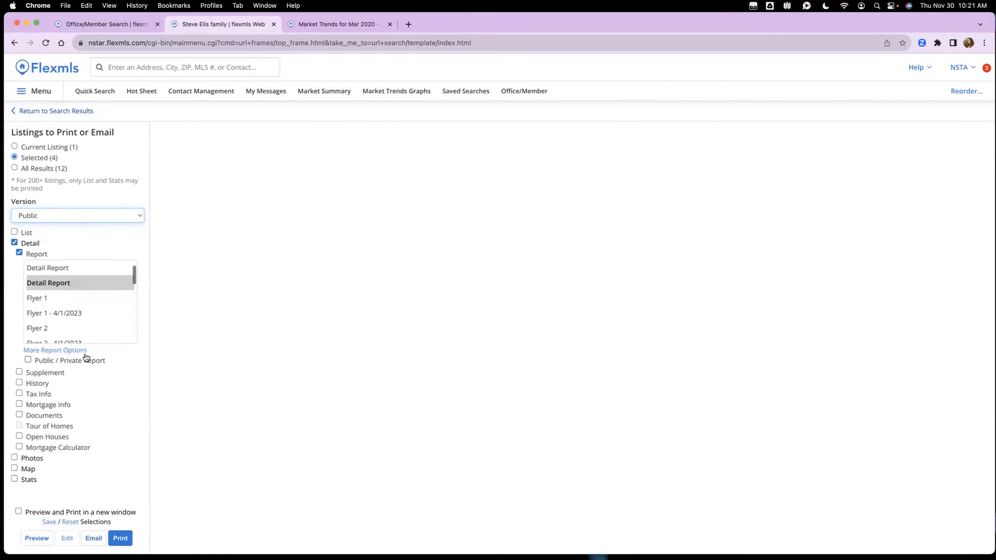
pyautogui.click(29, 470)
pyautogui.click(29, 470)
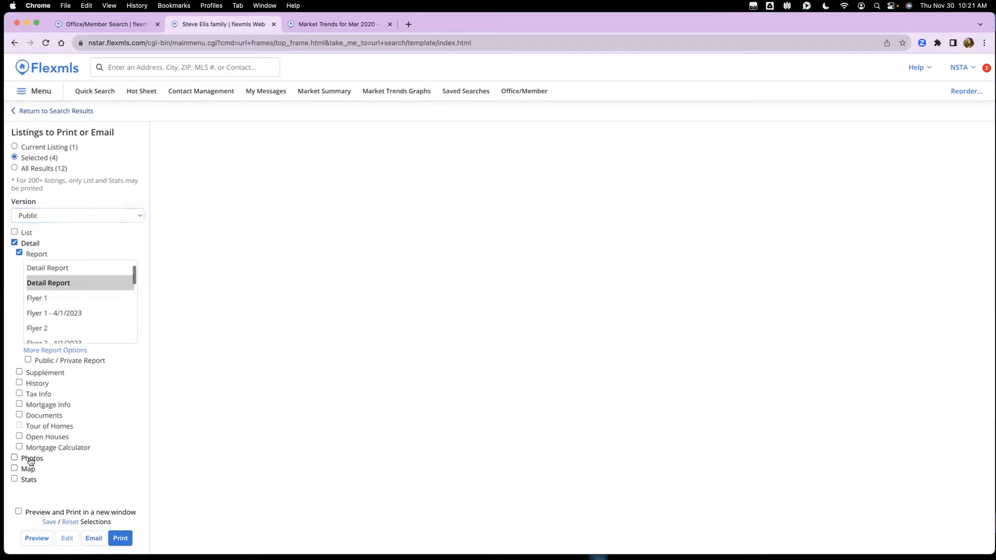
pyautogui.click(35, 384)
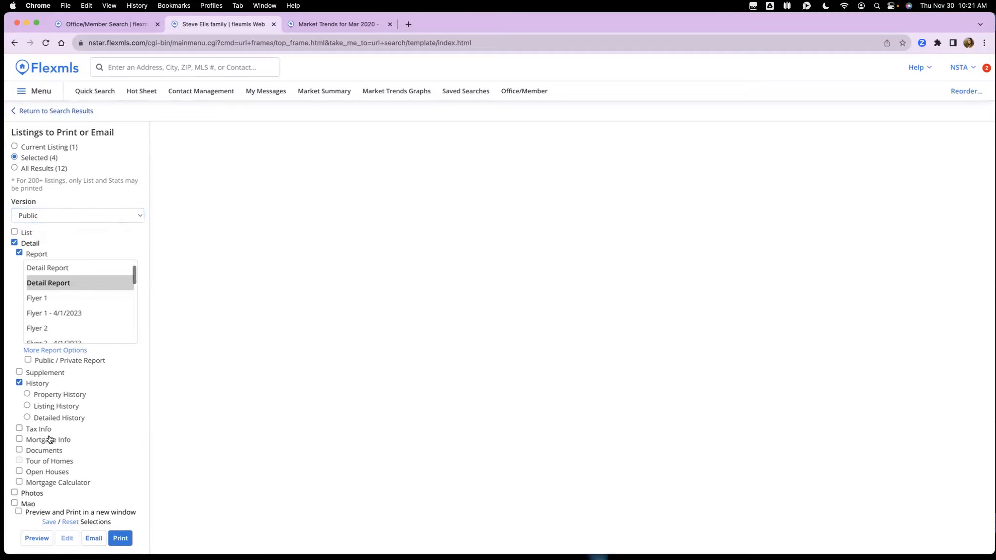
pyautogui.scroll(-1, 46, 437)
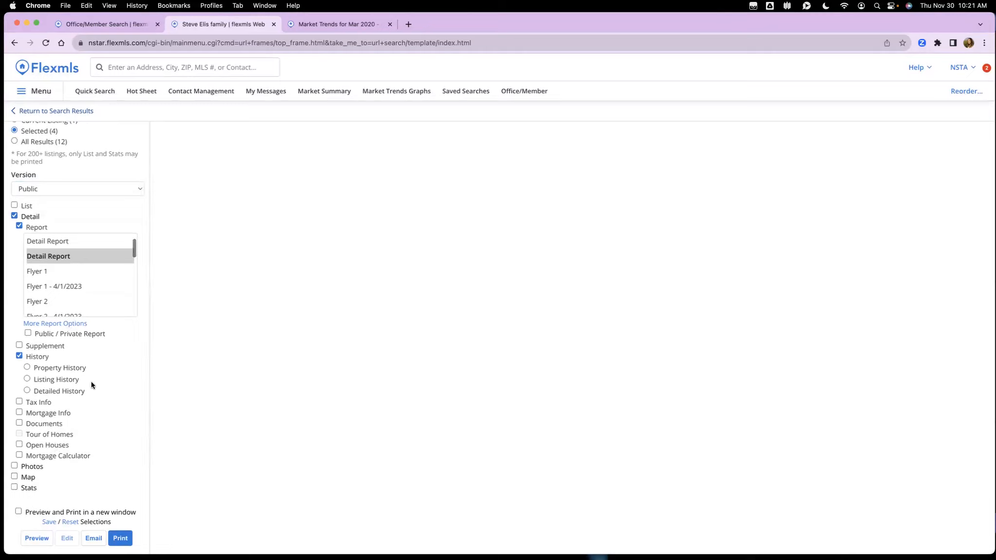
pyautogui.scroll(1, 92, 382)
pyautogui.scroll(-1, 60, 355)
pyautogui.scroll(2, 42, 462)
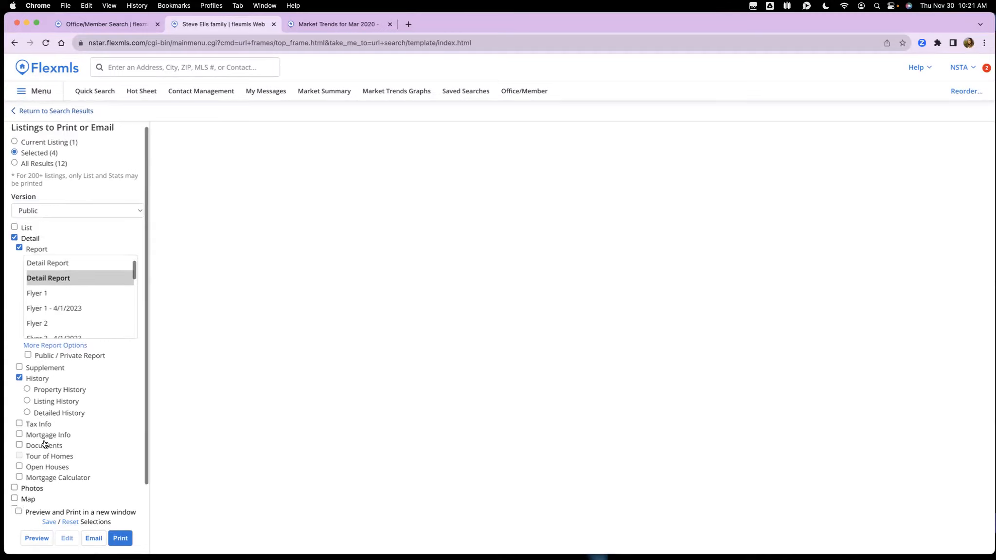
pyautogui.scroll(-1, 64, 364)
pyautogui.scroll(-3, 88, 270)
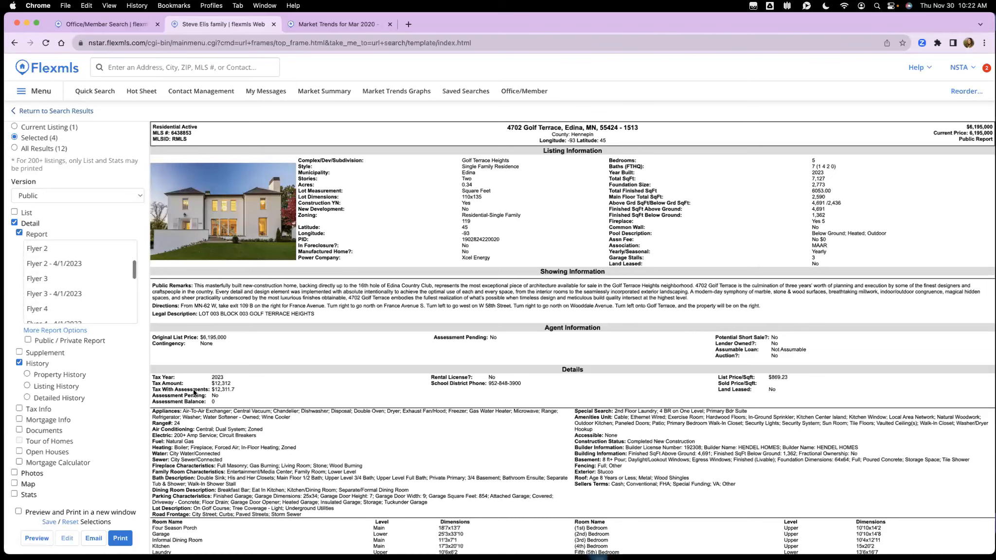
# Step: Add listing documents to the printout and refresh the preview
pyautogui.scroll(-1, 493, 367)
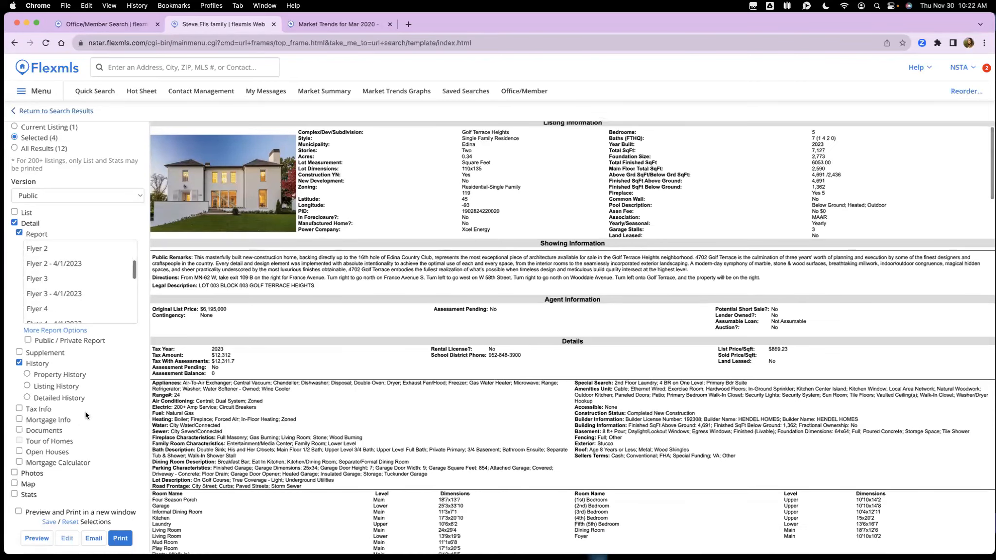
pyautogui.click(20, 430)
pyautogui.click(36, 538)
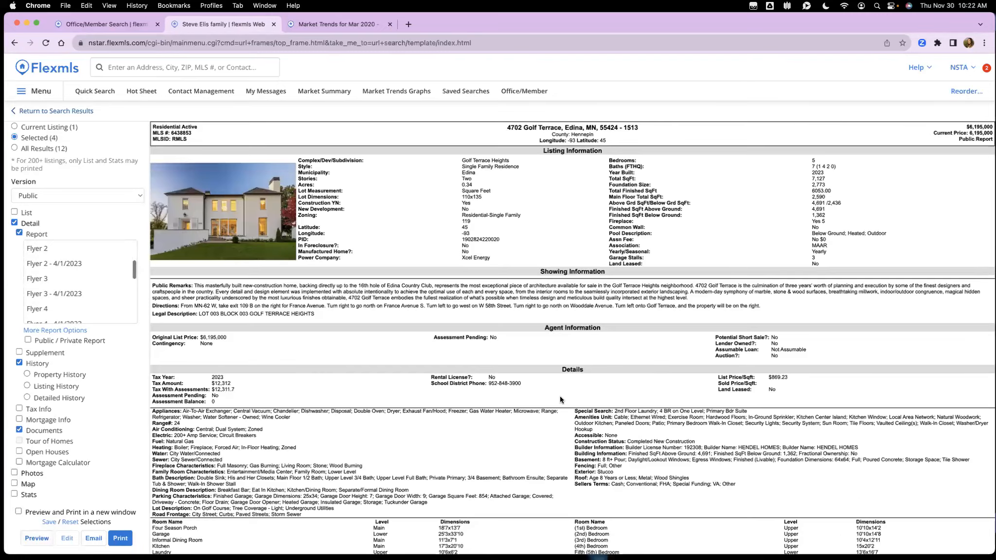
pyautogui.scroll(-5, 560, 396)
pyautogui.scroll(-5, 563, 396)
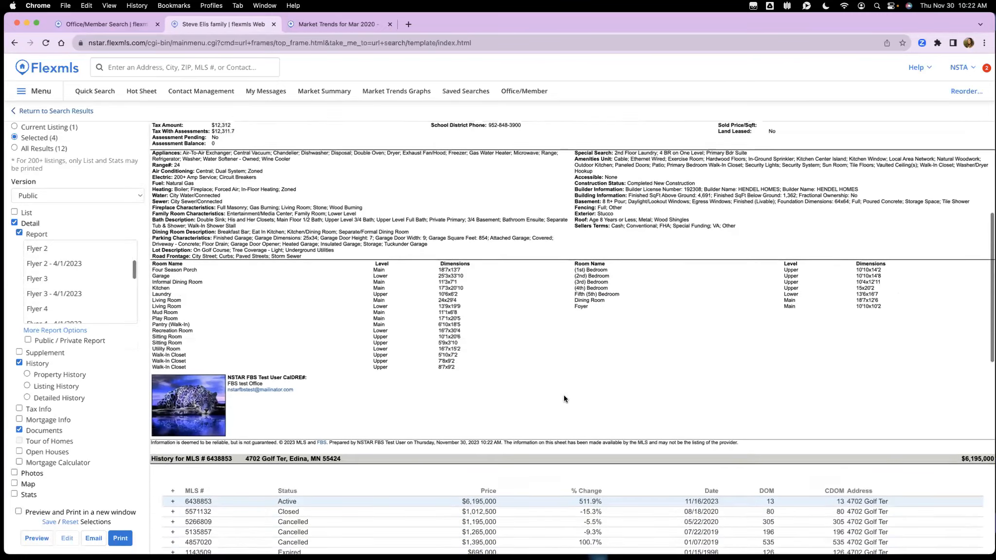
pyautogui.scroll(-1, 564, 396)
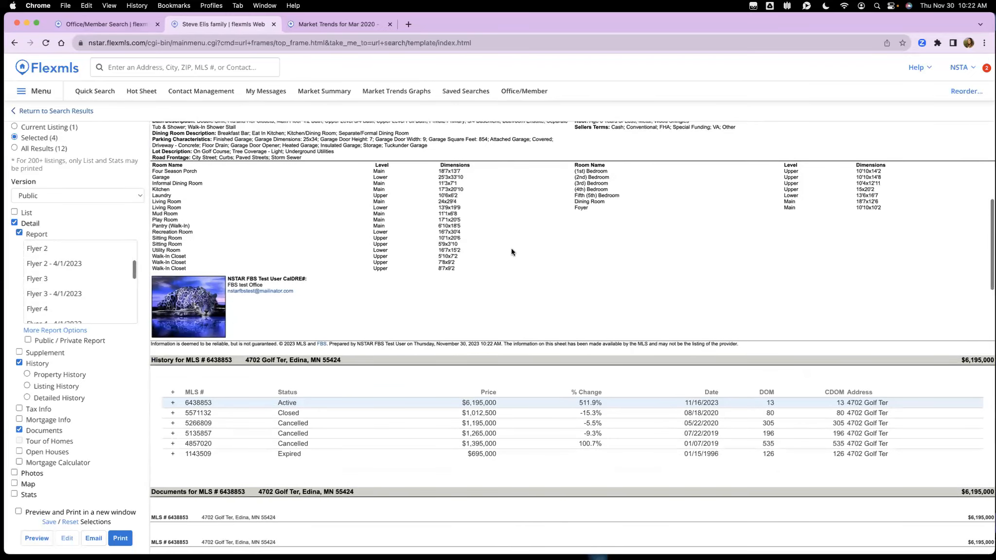
pyautogui.scroll(-3, 554, 255)
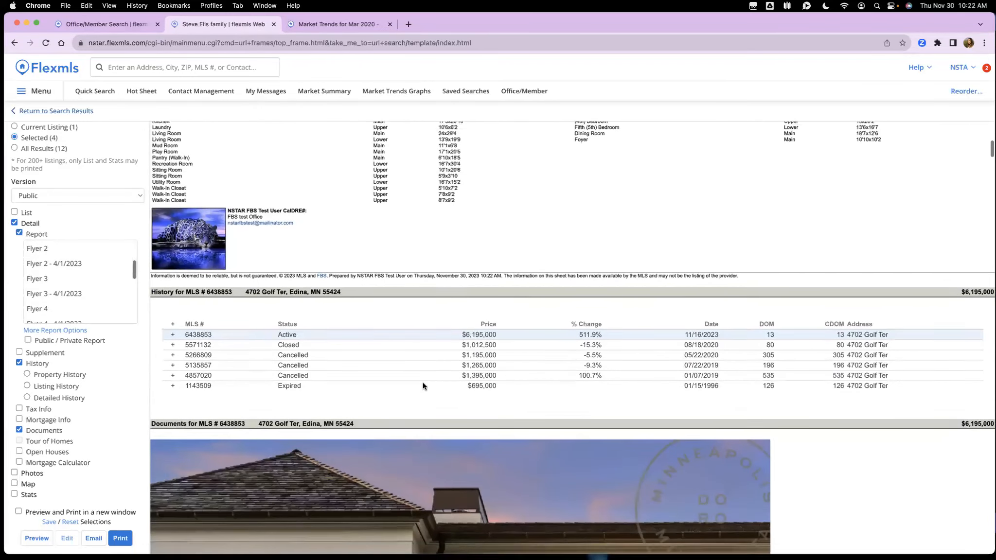
pyautogui.scroll(-8, 604, 364)
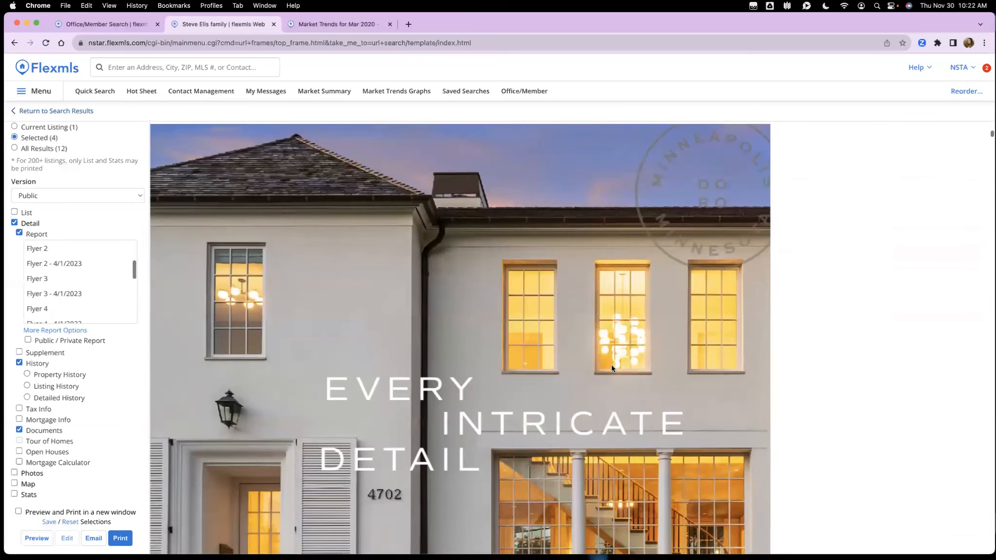
pyautogui.scroll(-8, 612, 368)
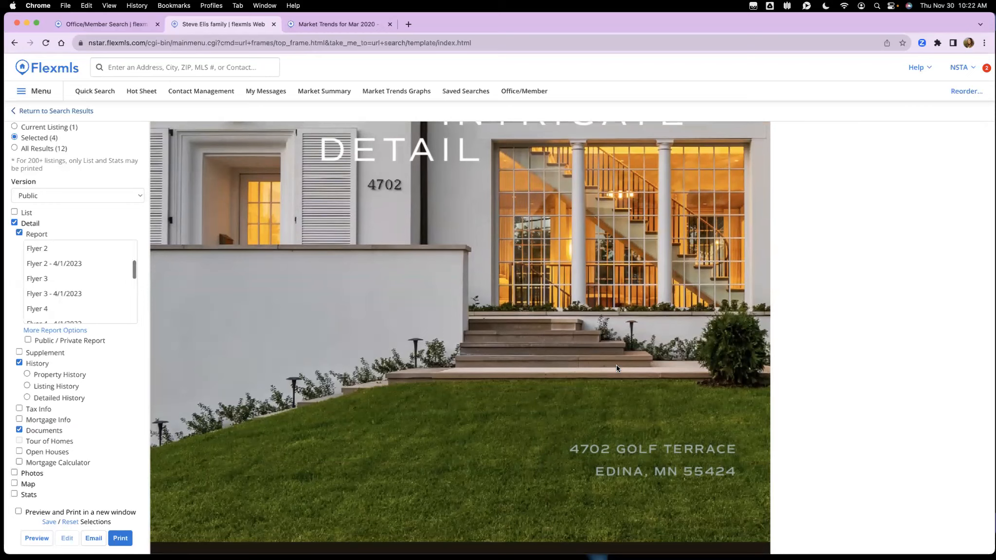
pyautogui.scroll(-1, 616, 365)
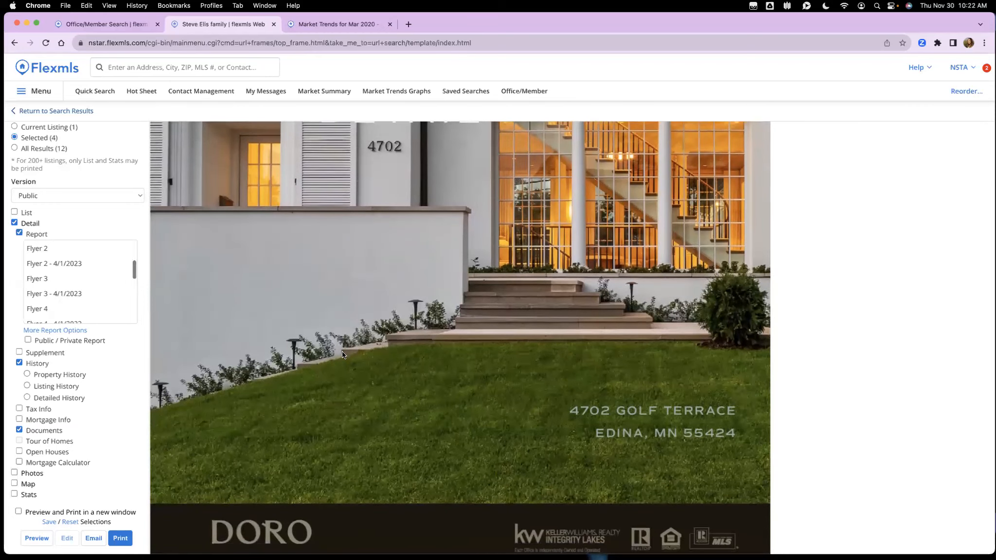
pyautogui.scroll(1, 84, 249)
pyautogui.scroll(-8, 647, 338)
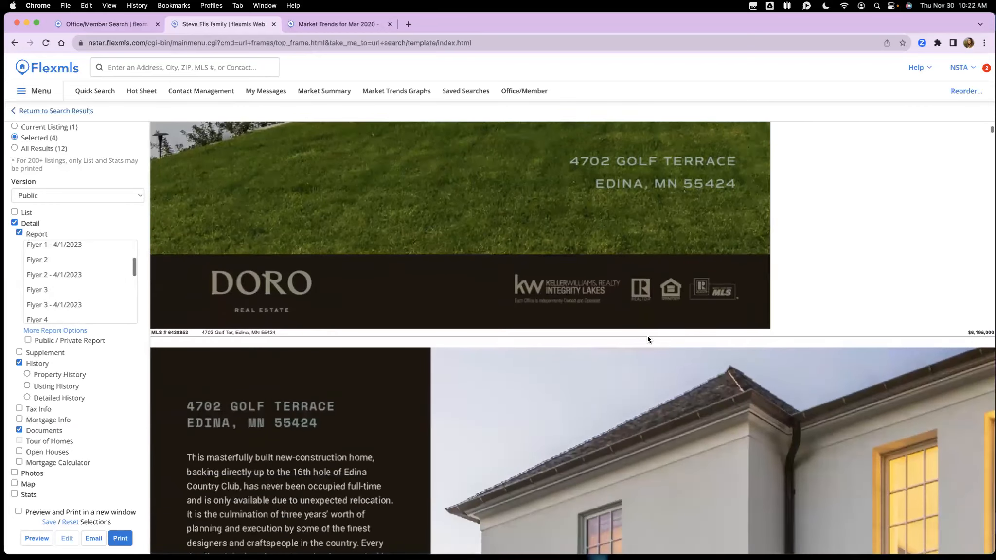
pyautogui.scroll(10, 647, 338)
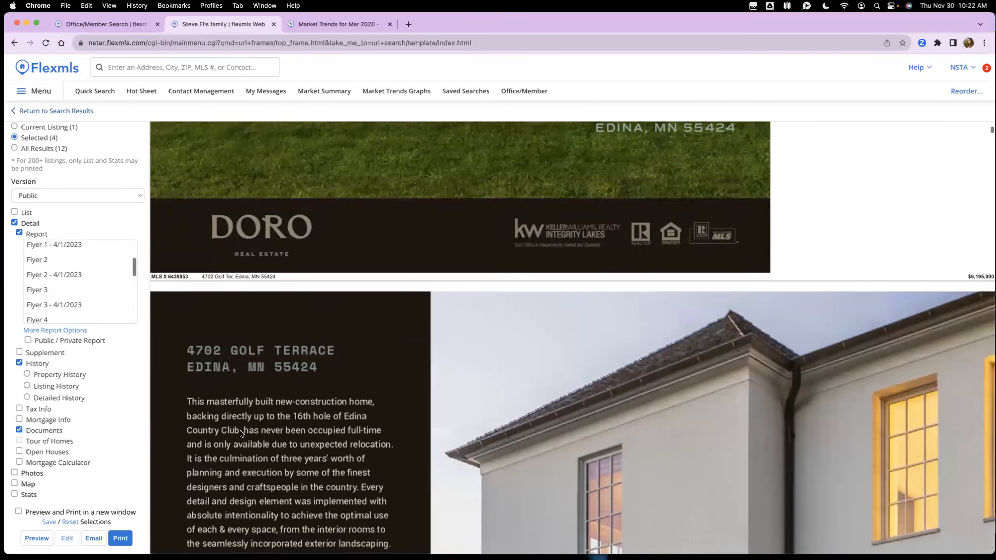
pyautogui.click(73, 112)
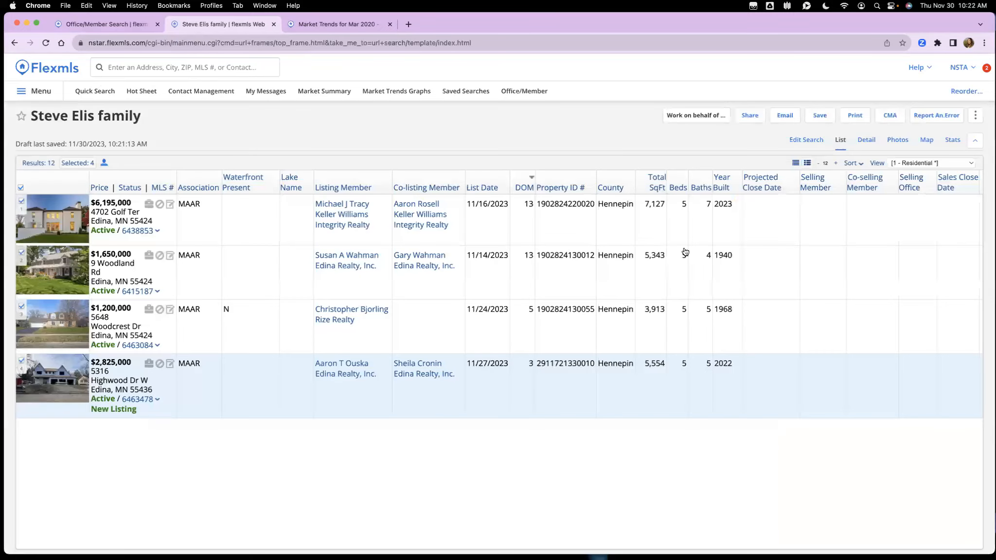
# Step: Deselect all listings, show Contact Management, and narrow Chrome to reveal the Pixel 5 emulator
pyautogui.click(19, 187)
pyautogui.click(206, 95)
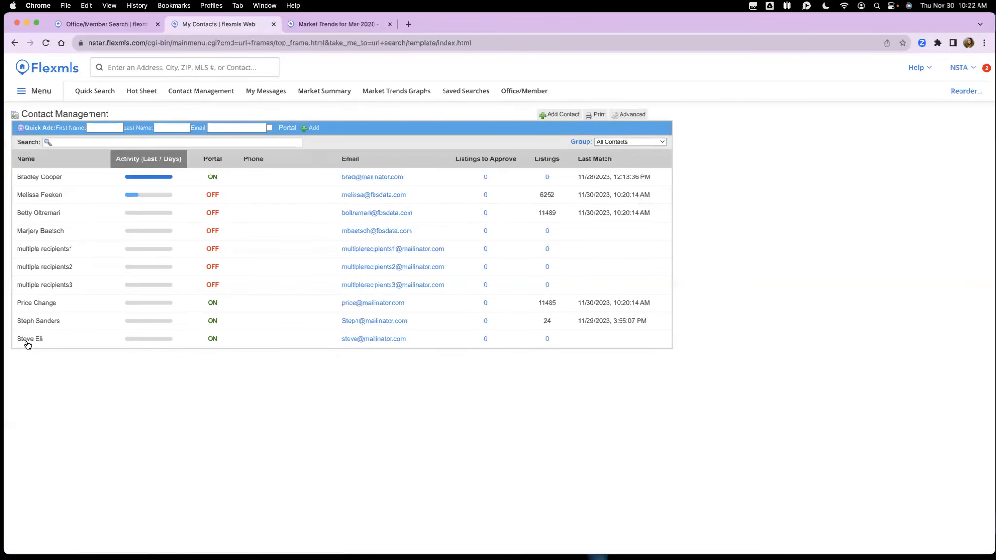
pyautogui.moveTo(989, 15); pyautogui.dragTo(770, 11)
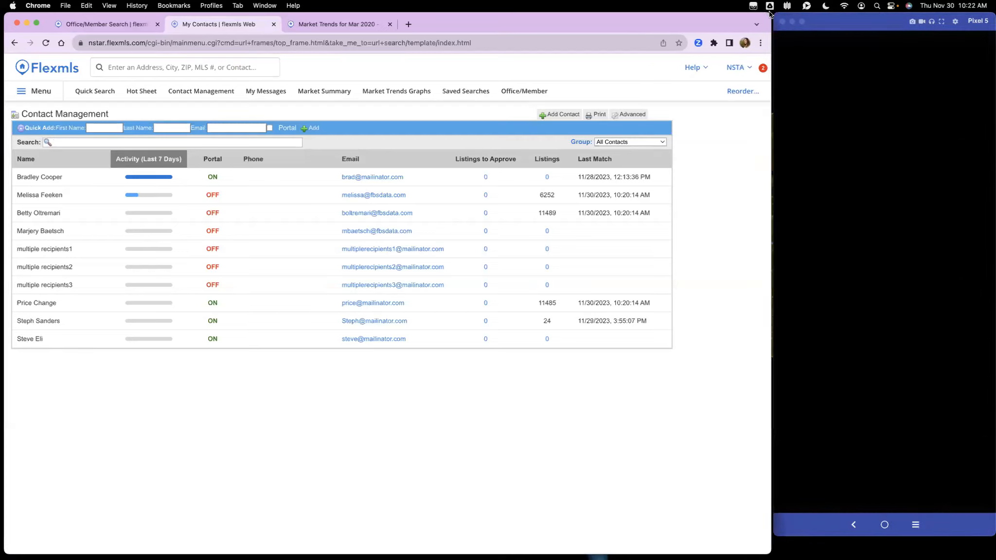
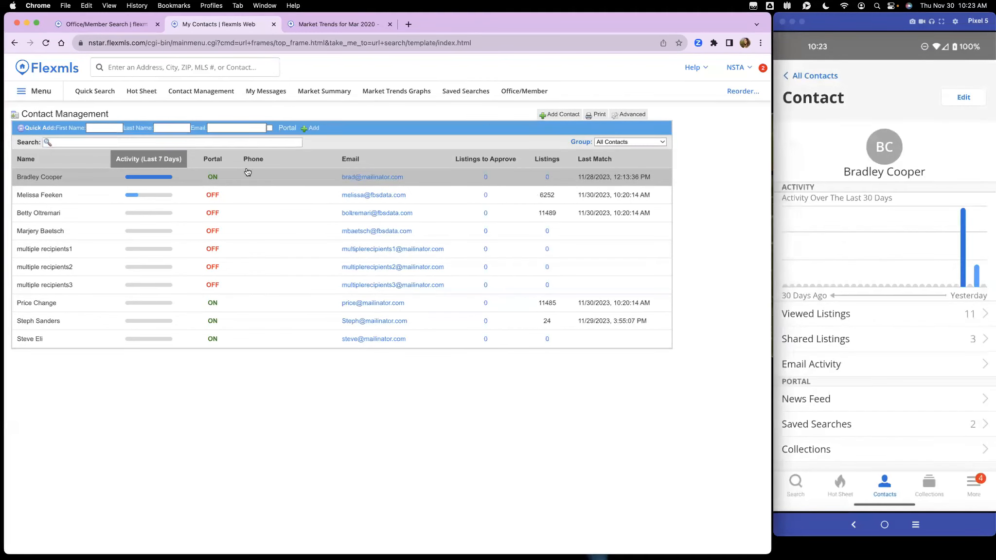
# Step: Open the first contact's details window from the Contact Management list
pyautogui.click(259, 180)
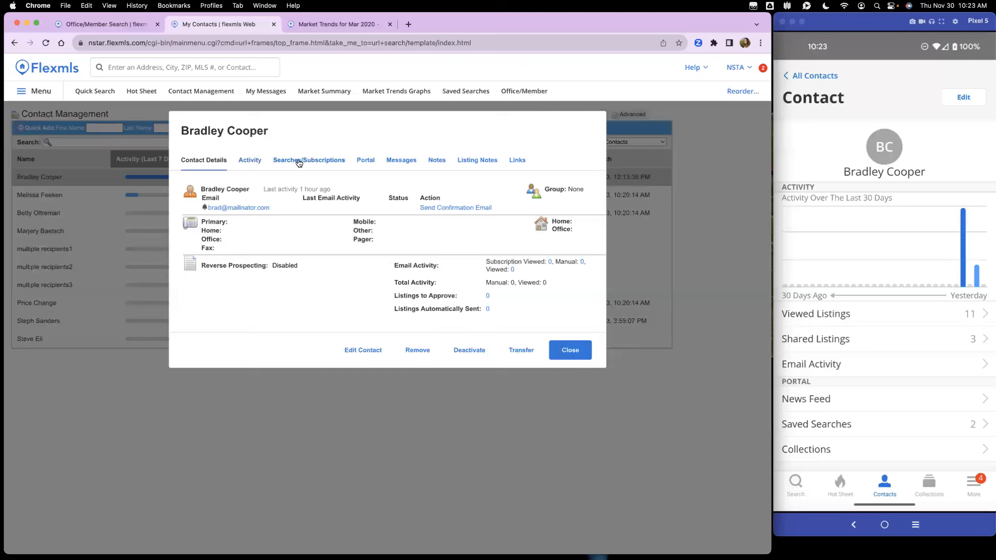
# Step: On the contact's 30-day Activity, expand and then collapse the Viewed Listings
pyautogui.click(252, 161)
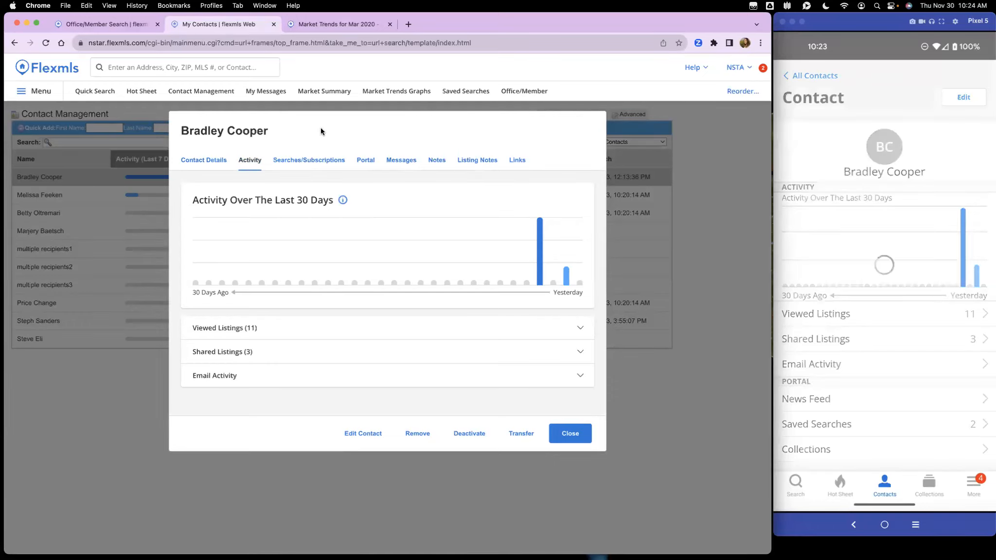
pyautogui.click(275, 332)
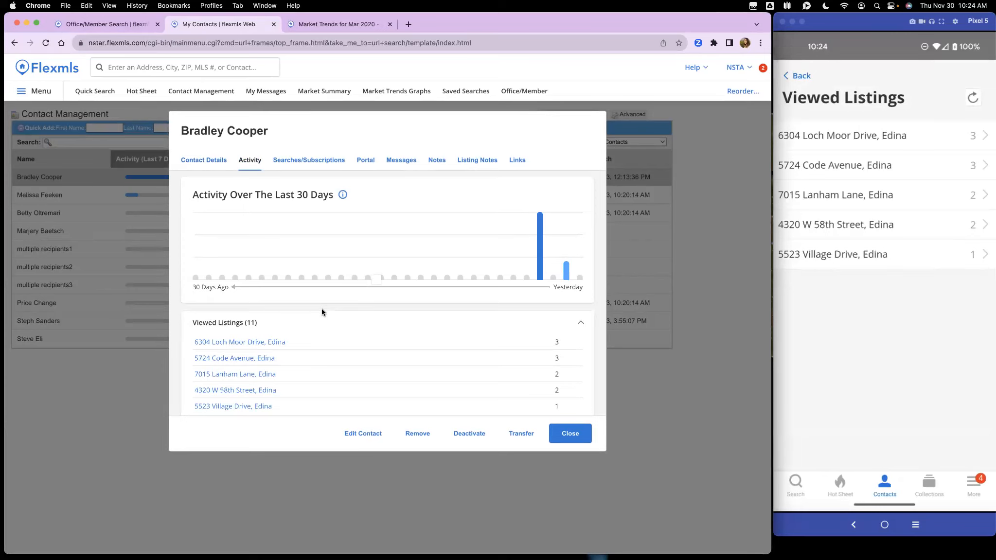
pyautogui.scroll(-2, 322, 309)
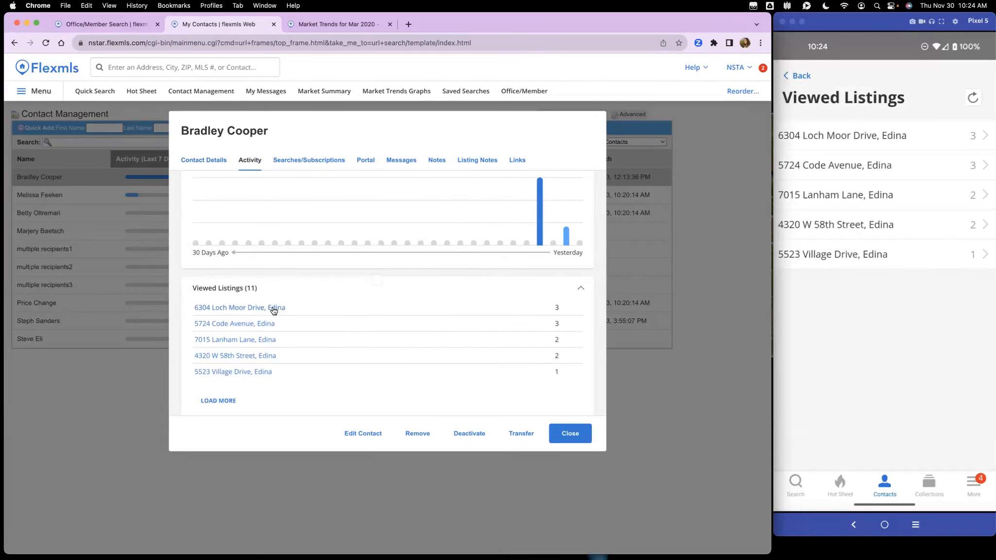
pyautogui.click(524, 289)
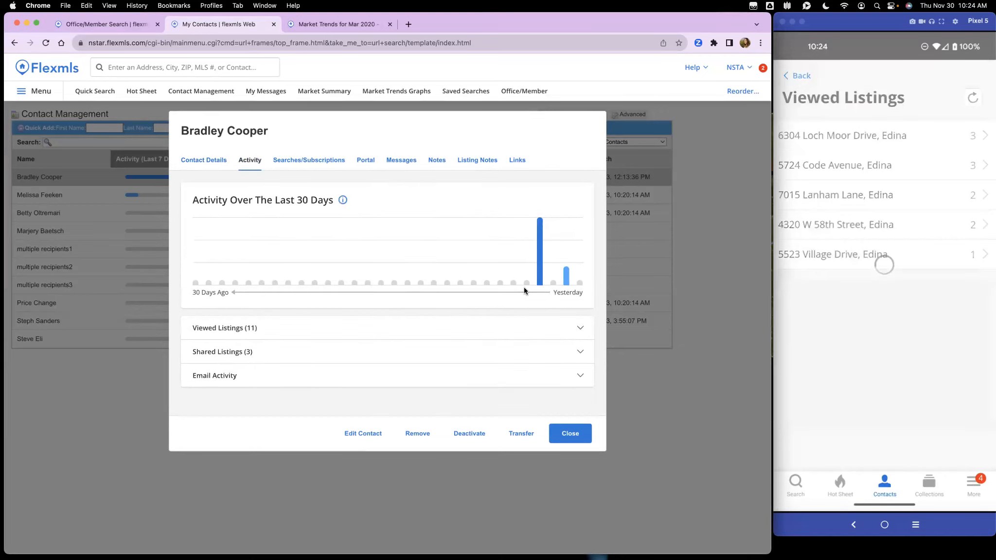
# Step: Expand and collapse Shared Listings, then view the contact's saved searches and subscriptions
pyautogui.click(505, 357)
pyautogui.scroll(-1, 545, 334)
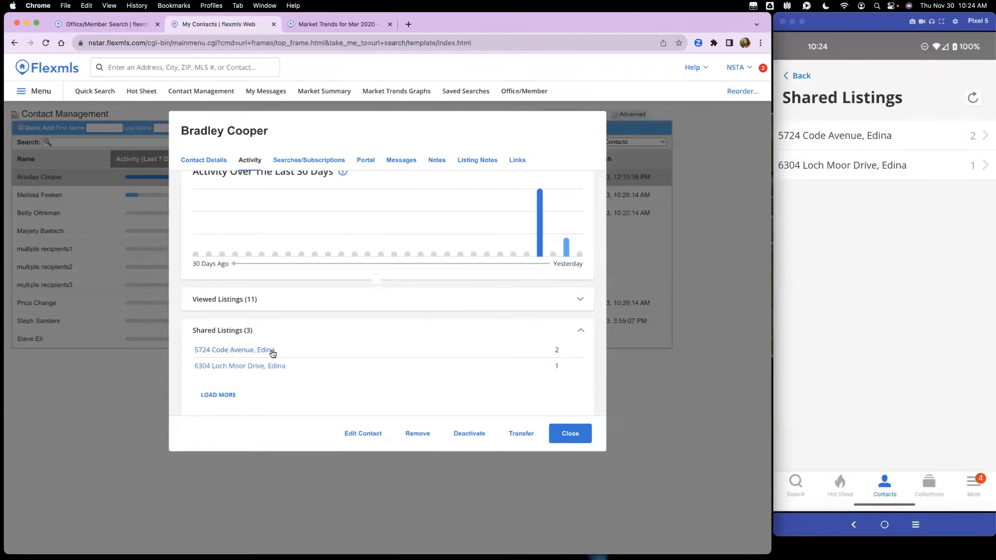
pyautogui.click(411, 329)
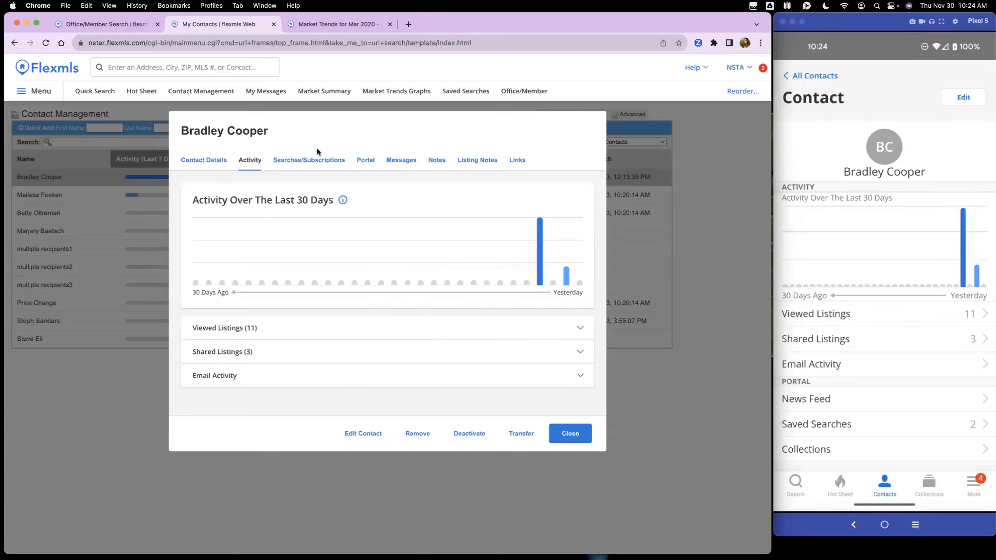
pyautogui.click(316, 161)
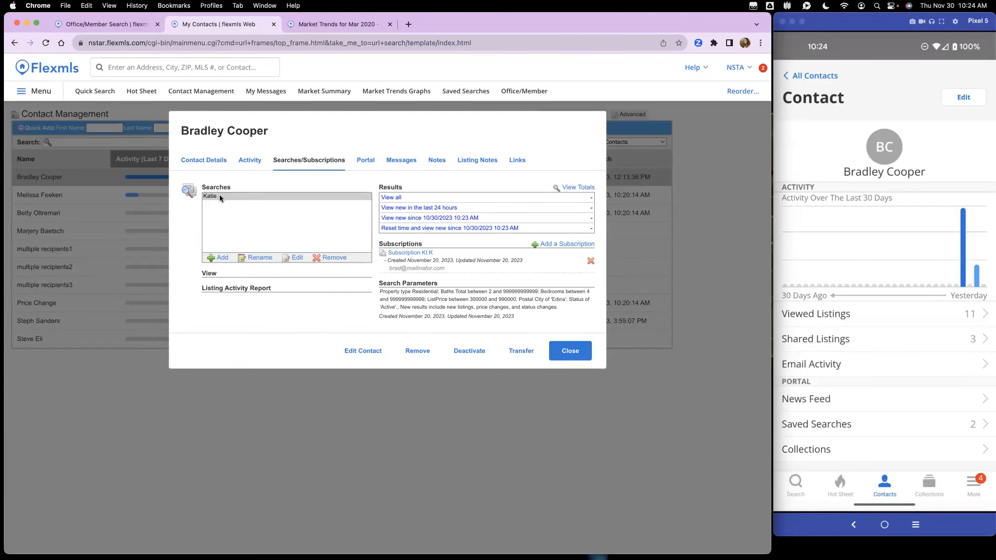
# Step: Select the contact's saved search and view their client portal settings
pyautogui.click(217, 196)
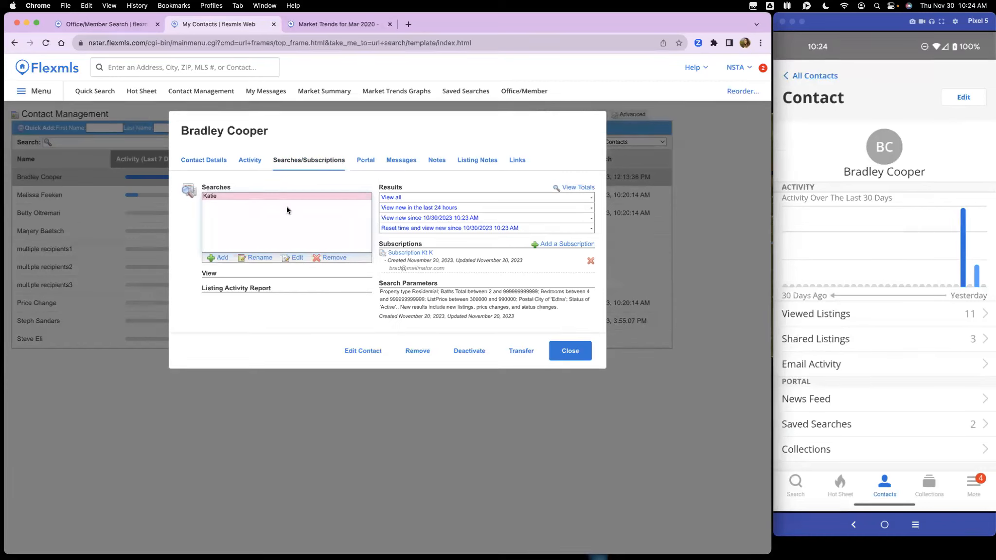
pyautogui.click(366, 161)
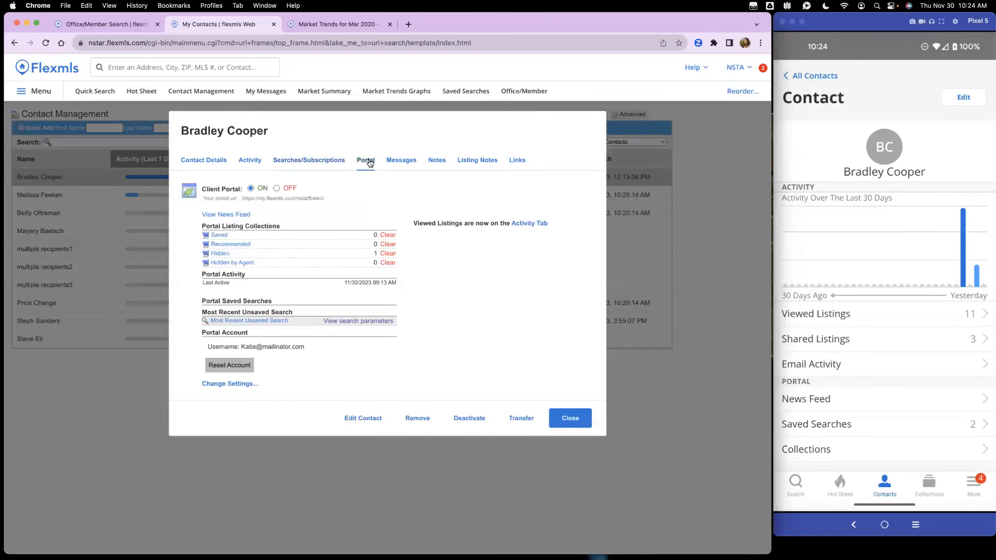
pyautogui.moveTo(770, 14); pyautogui.dragTo(993, 14)
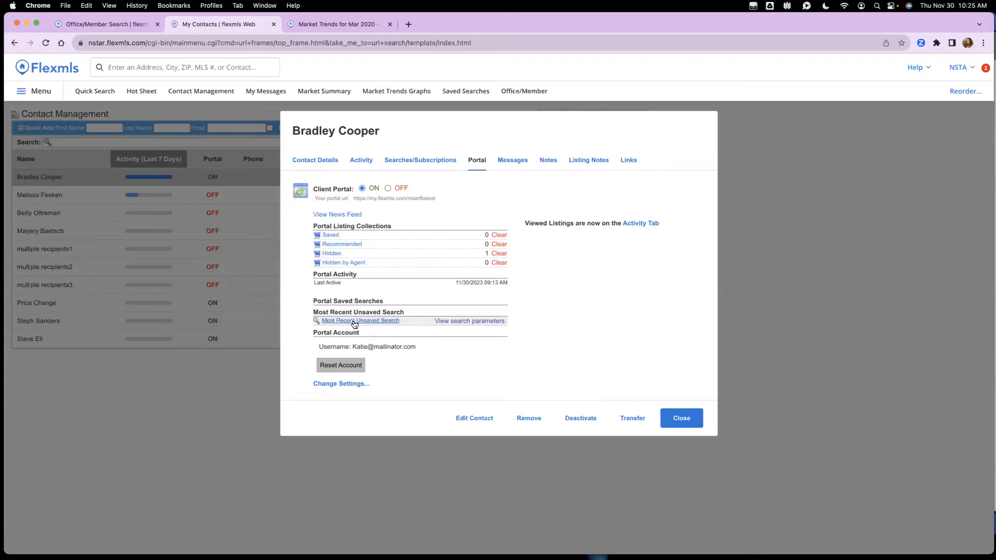
# Step: Inspect the latest unsaved search's criteria, down to Fencing, then show the contact's messages
pyautogui.click(459, 322)
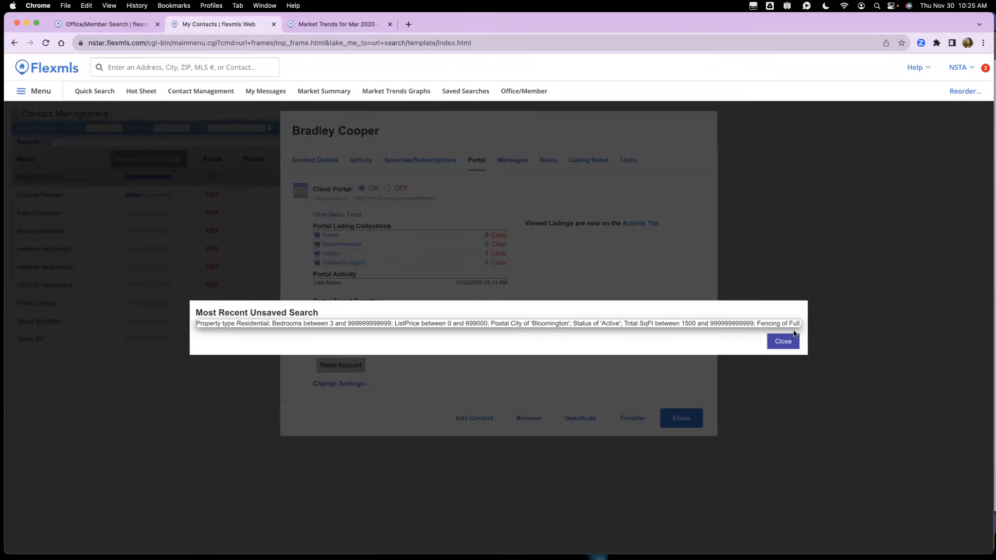
pyautogui.moveTo(757, 323)
pyautogui.mouseDown()
pyautogui.moveTo(791, 321)
pyautogui.moveTo(758, 324)
pyautogui.mouseUp()
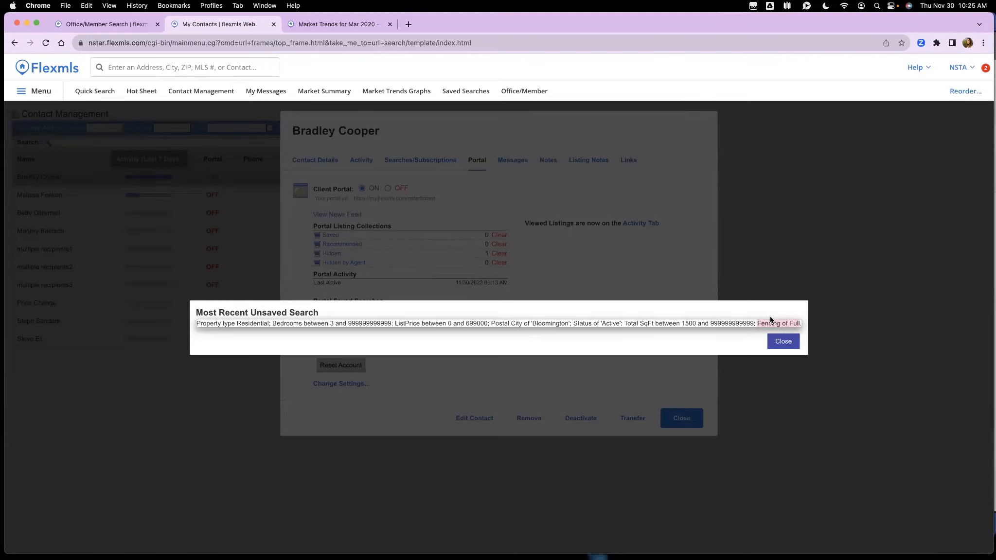
pyautogui.click(784, 342)
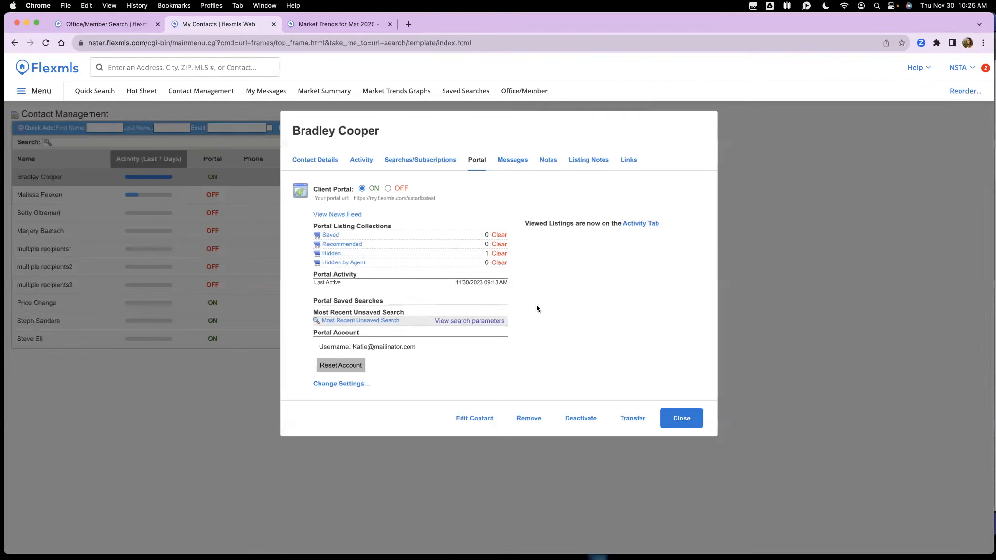
pyautogui.click(510, 161)
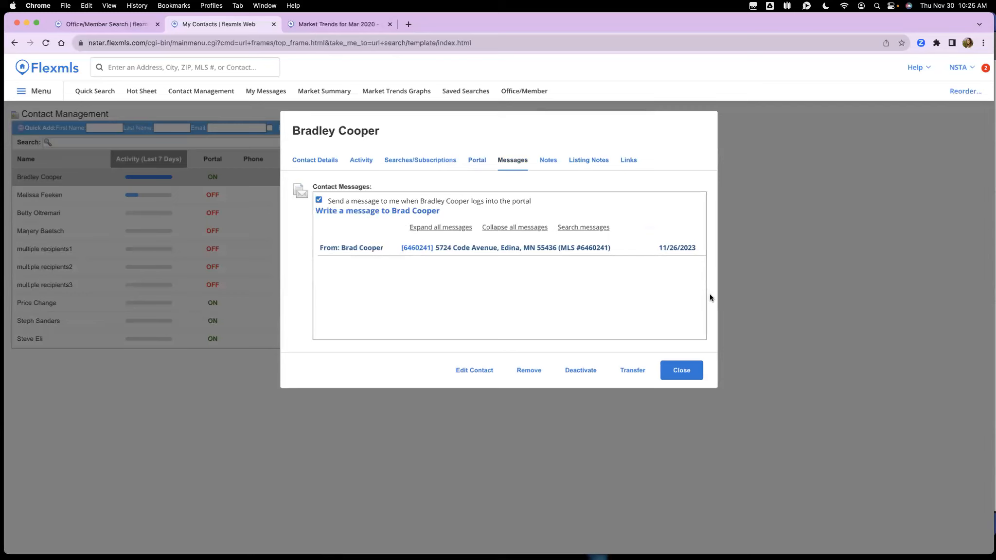
pyautogui.moveTo(993, 14); pyautogui.dragTo(772, 17)
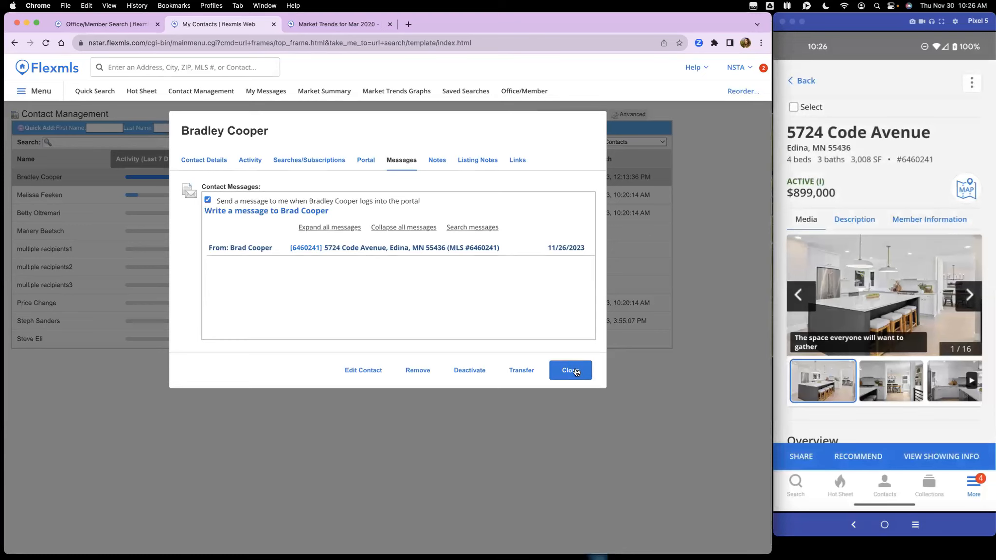
pyautogui.click(416, 248)
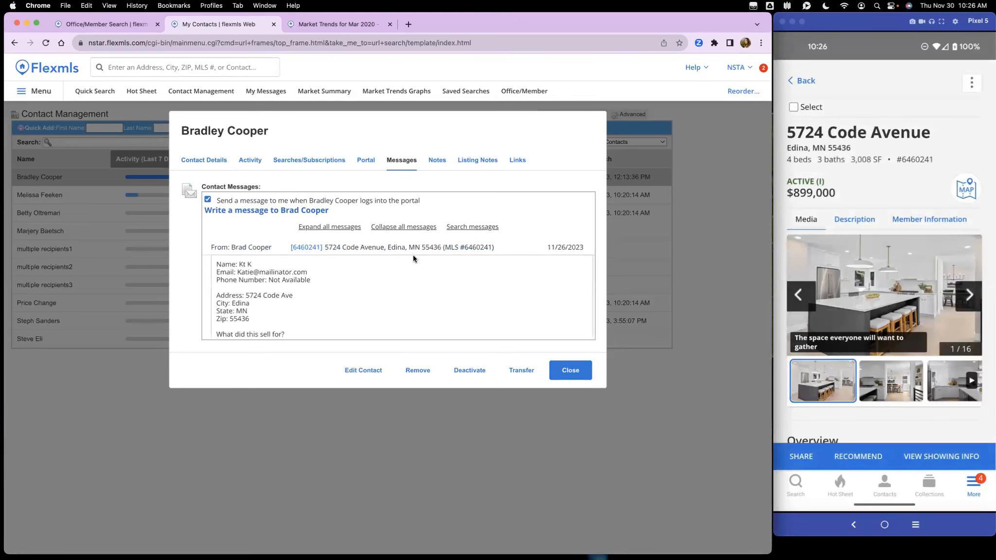
pyautogui.click(310, 205)
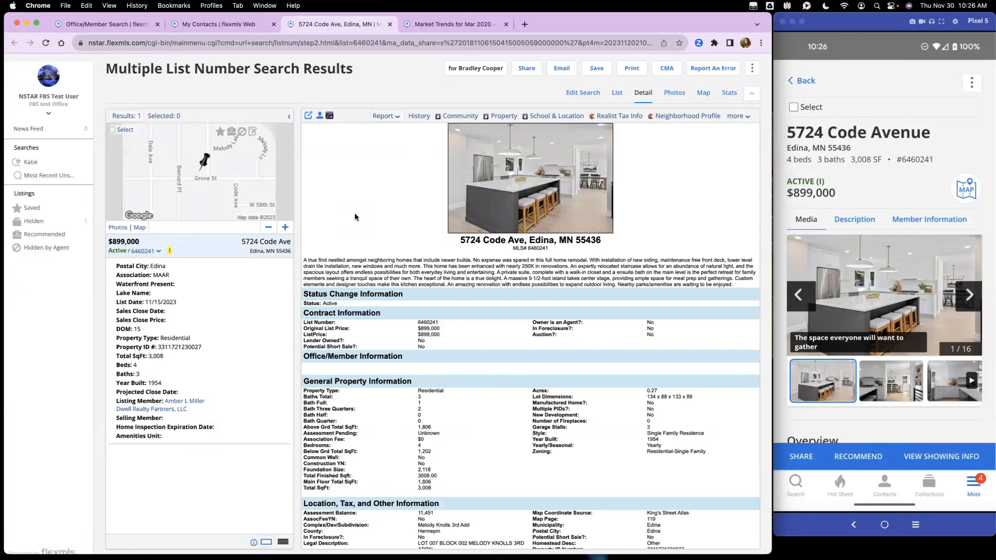
pyautogui.scroll(-2, 884, 339)
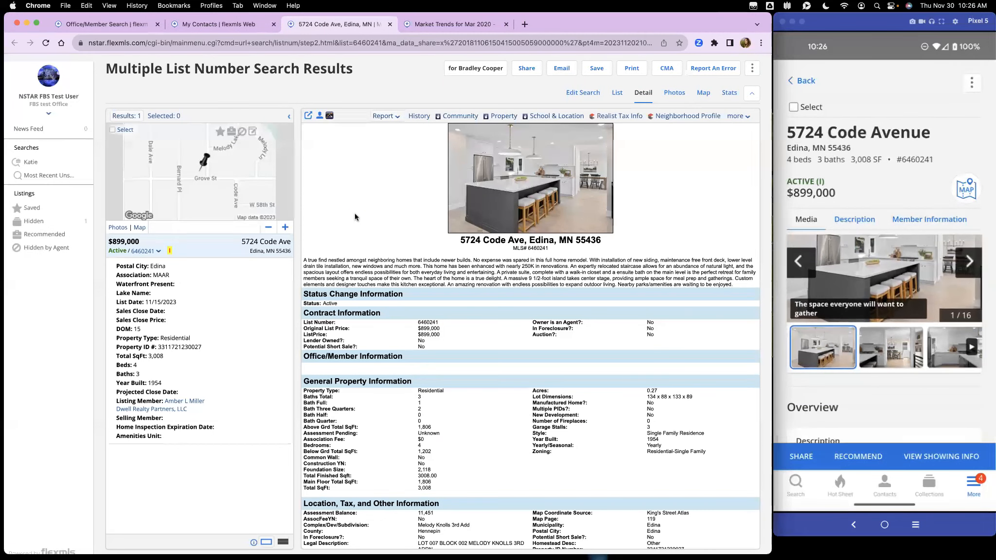
pyautogui.scroll(2, 885, 339)
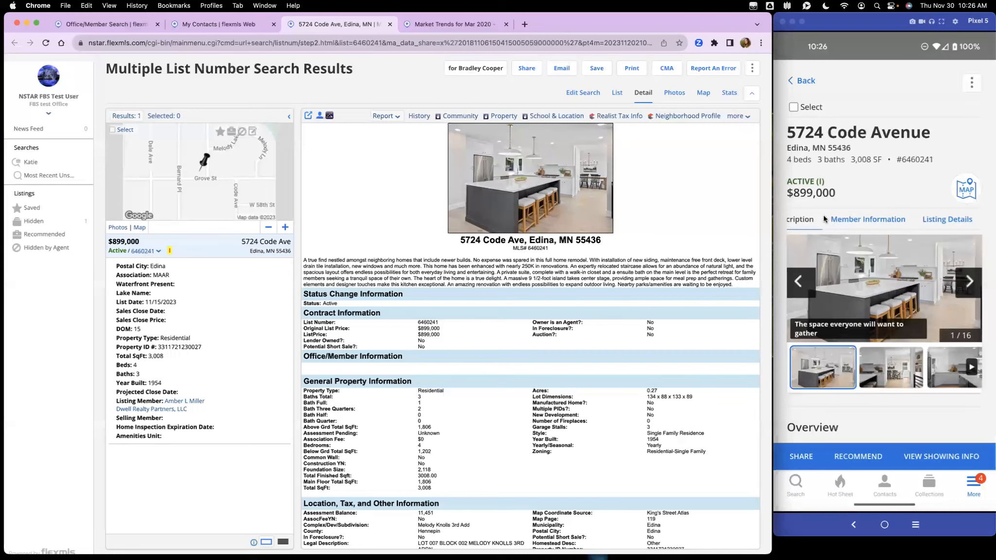
pyautogui.click(896, 195)
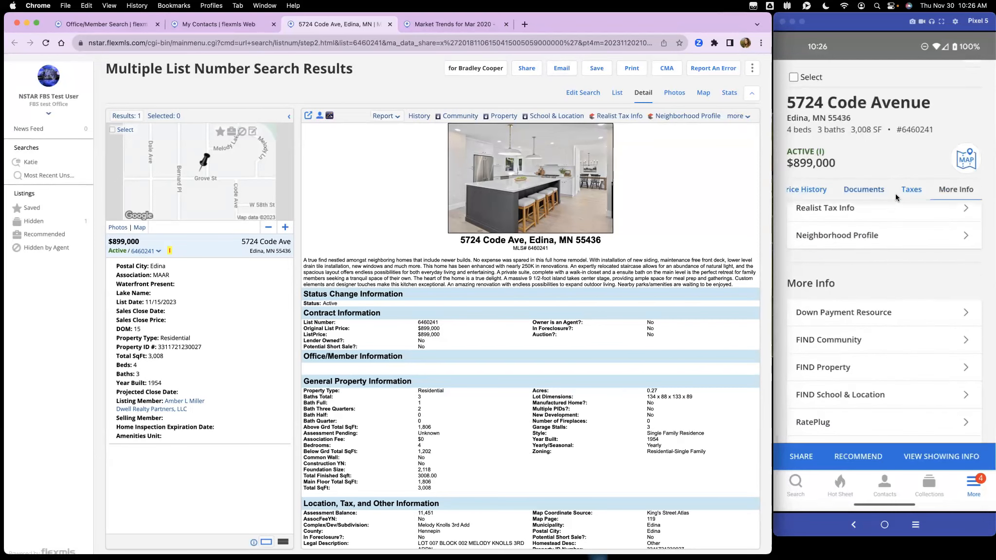
pyautogui.click(734, 118)
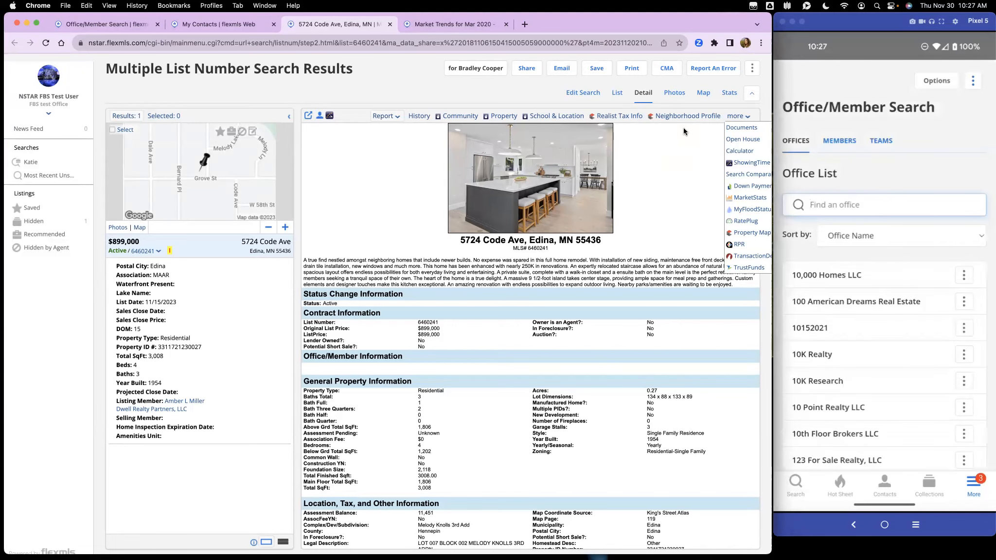
pyautogui.moveTo(772, 14)
pyautogui.mouseDown()
pyautogui.moveTo(932, 18)
pyautogui.moveTo(767, 13)
pyautogui.mouseUp()
pyautogui.click(191, 25)
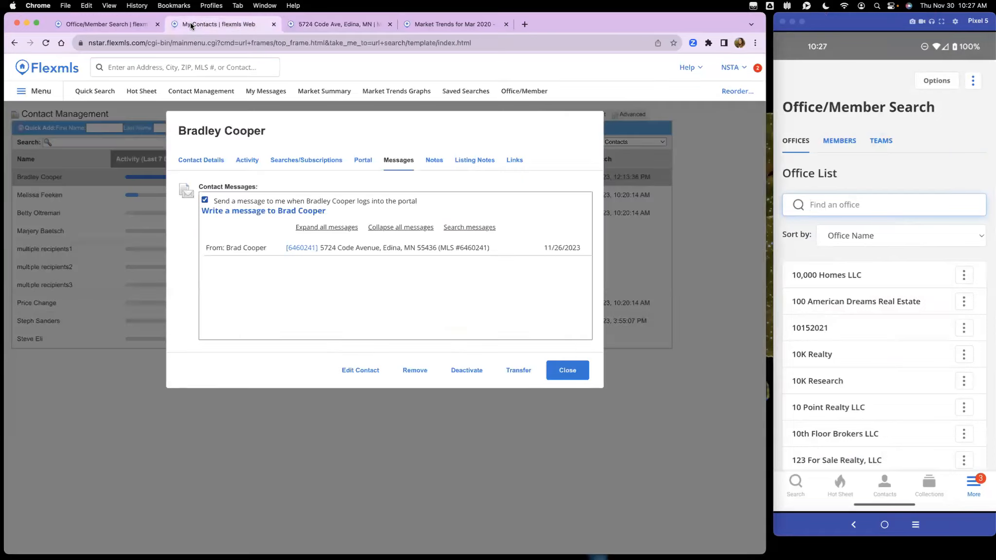
# Step: Close the contact's window and start a new Residential quick search
pyautogui.click(573, 374)
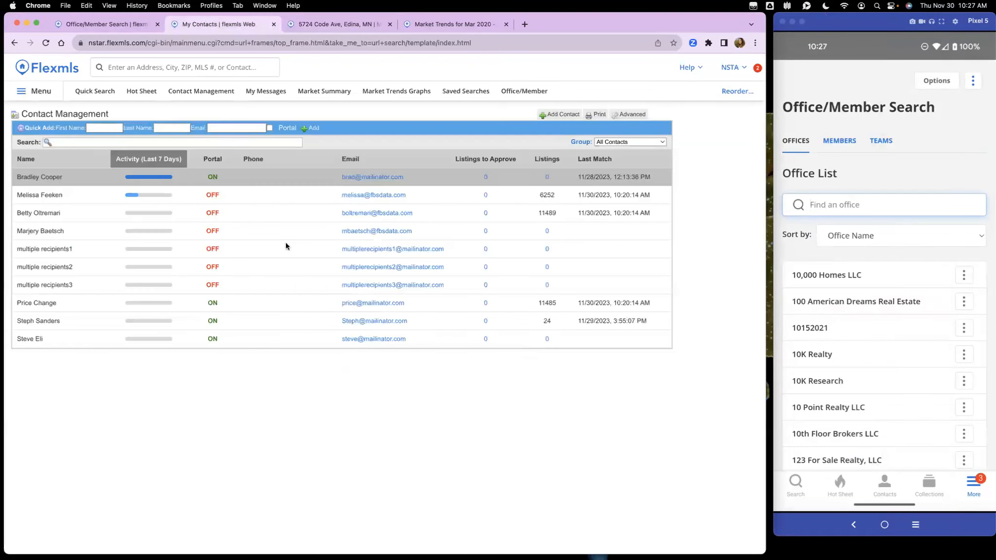
pyautogui.click(99, 94)
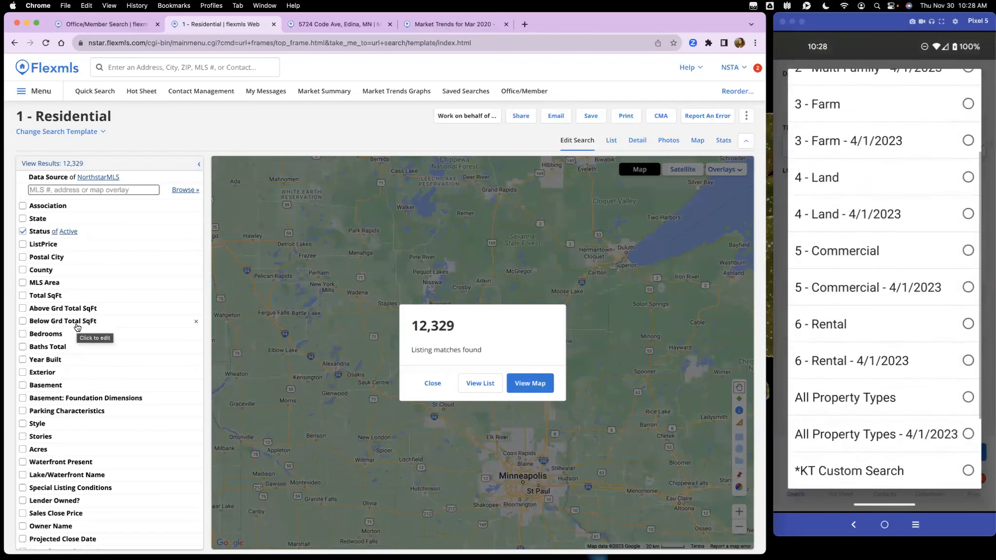
# Step: Switch the search to the *KT Custom Search template
pyautogui.click(35, 132)
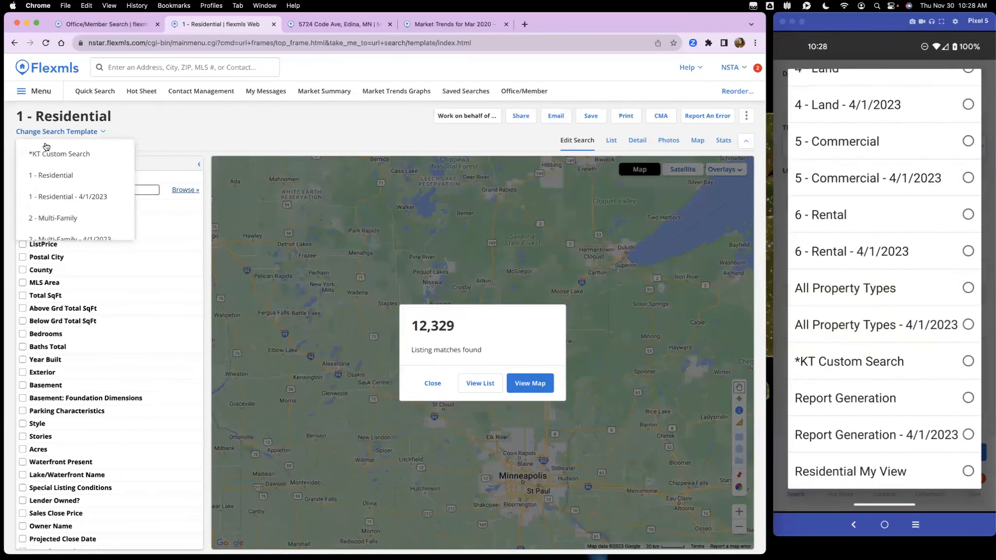
pyautogui.click(82, 155)
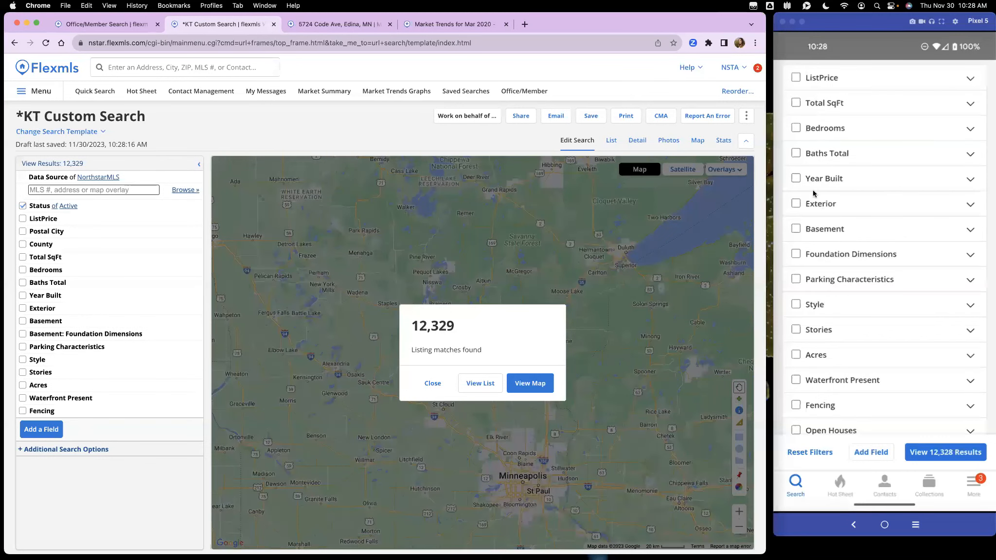
pyautogui.moveTo(766, 13); pyautogui.dragTo(986, 19)
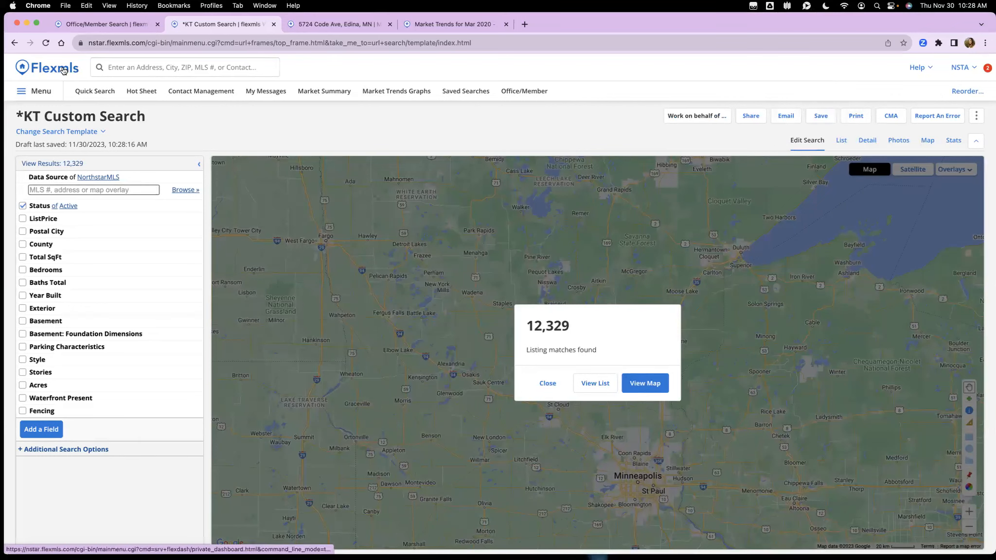
# Step: Search Flexmls for 'general' and open General Preferences in a new tab
pyautogui.click(171, 67)
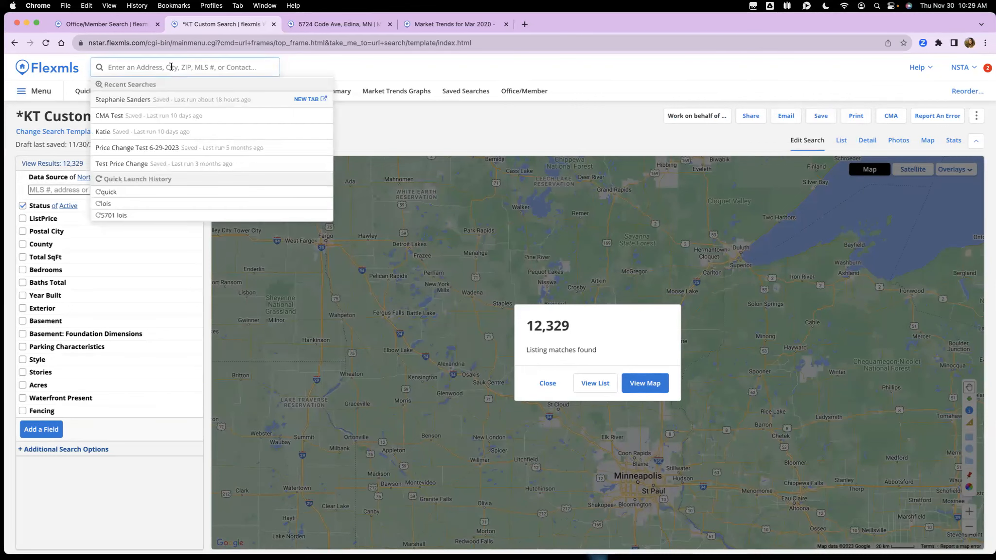
pyautogui.write('general')
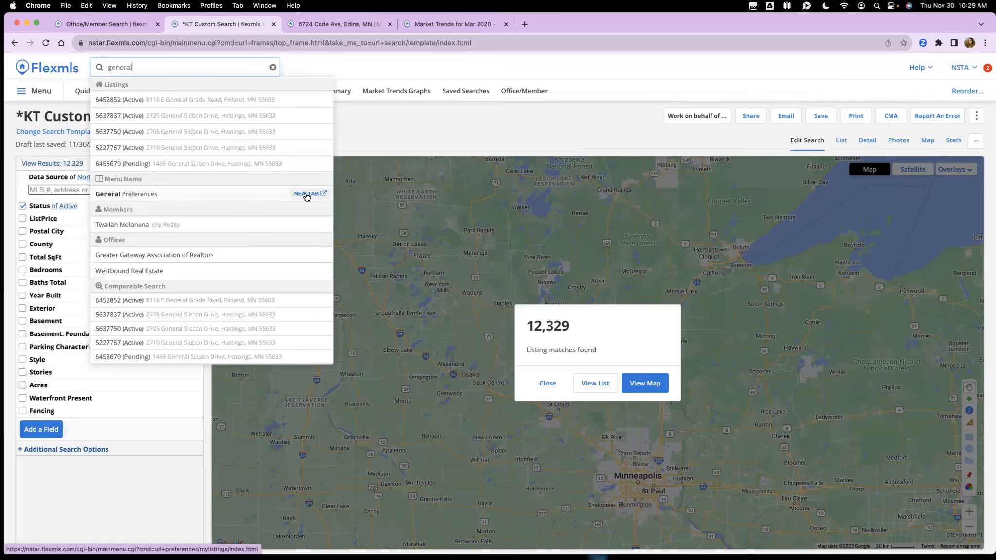
pyautogui.click(306, 193)
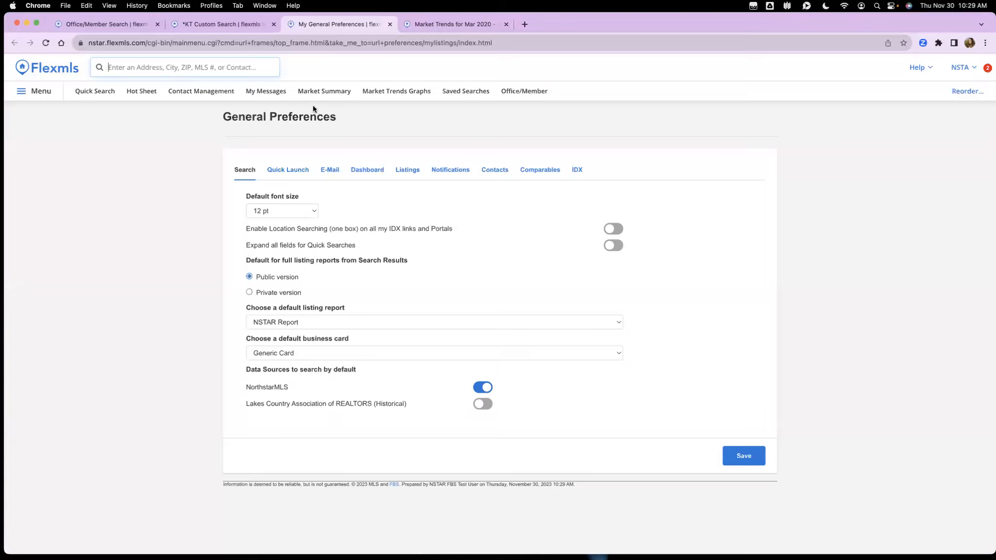
# Step: Check the default listing report choices without changing them, then view the Dashboard preferences
pyautogui.click(294, 323)
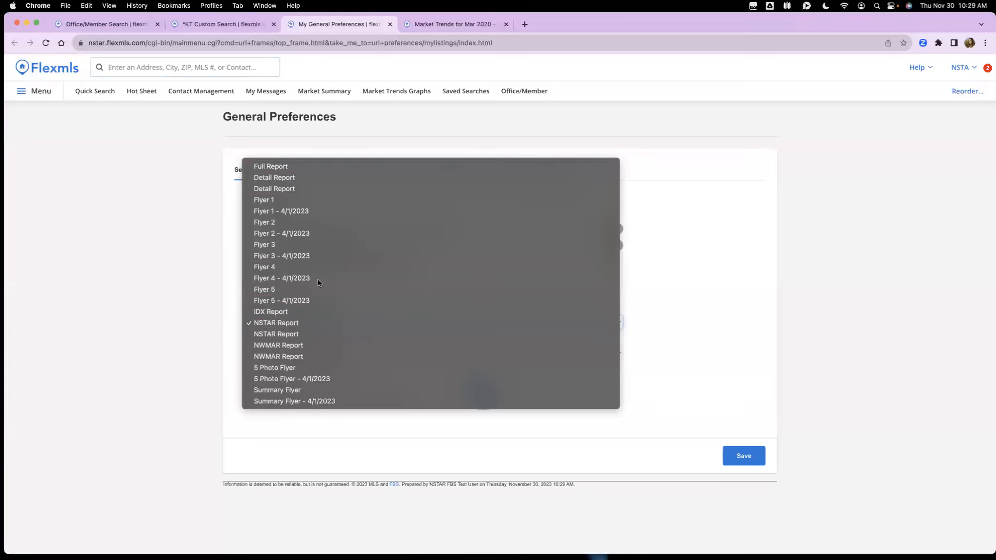
pyautogui.click(168, 371)
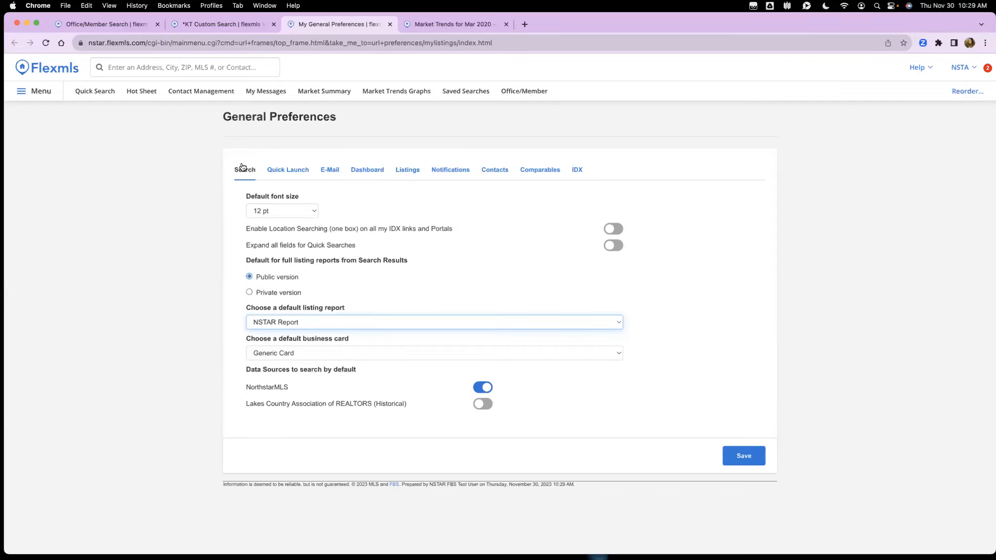
pyautogui.click(366, 173)
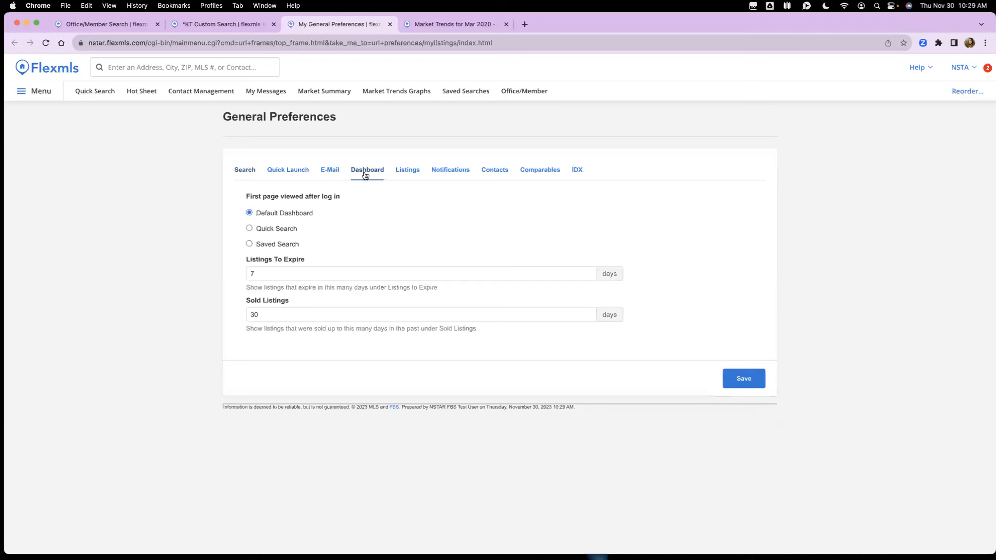
# Step: Review the Comparables search preferences, then go back to the agent dashboard tab
pyautogui.click(215, 23)
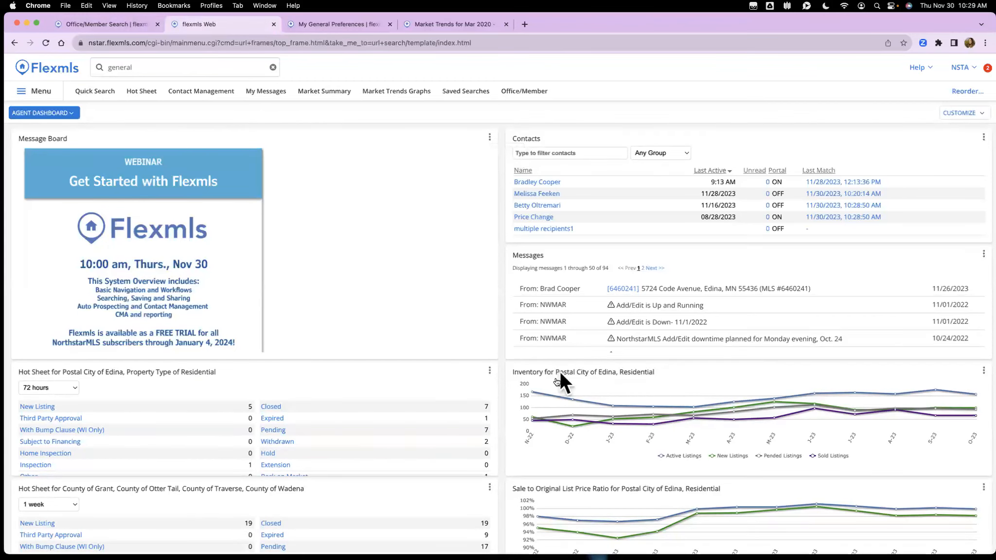
pyautogui.click(340, 25)
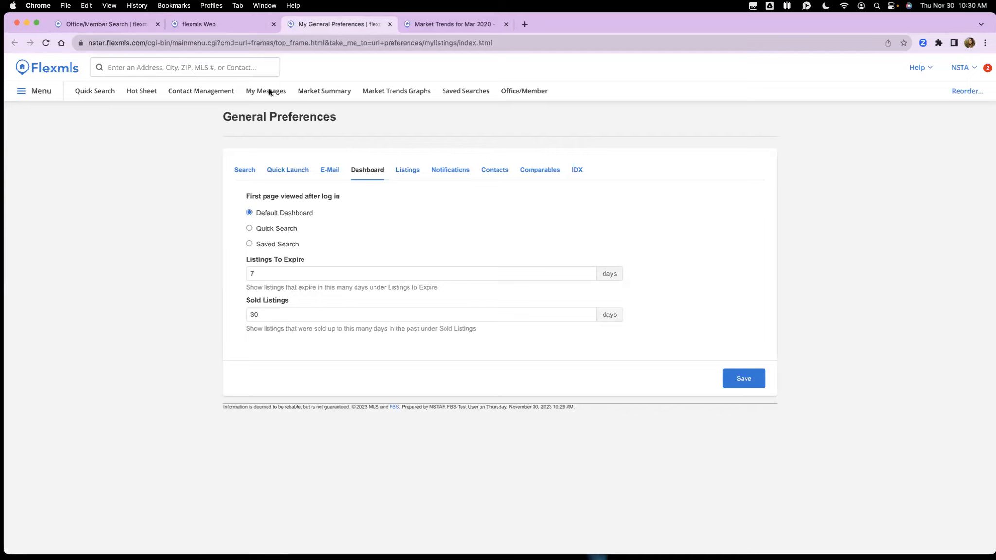
pyautogui.click(543, 173)
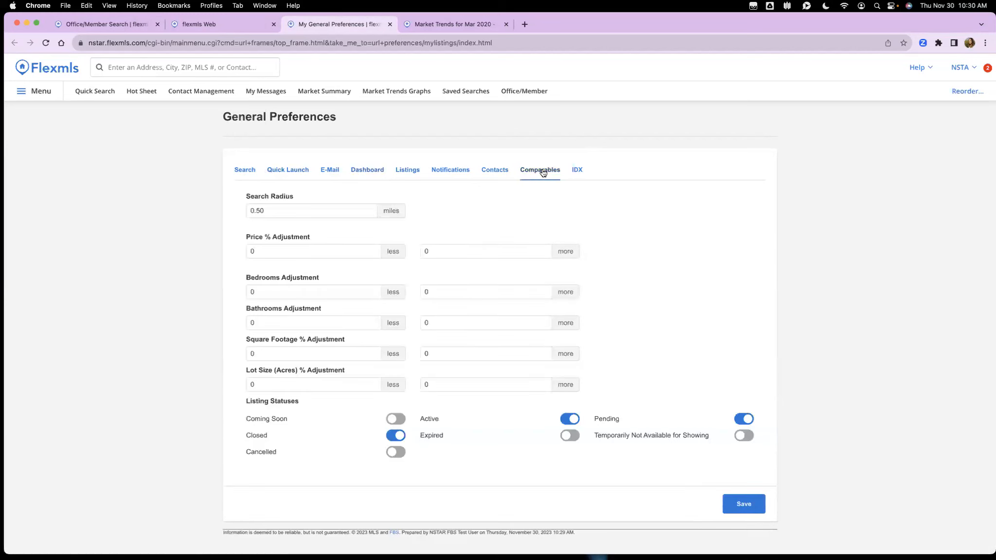
pyautogui.click(223, 25)
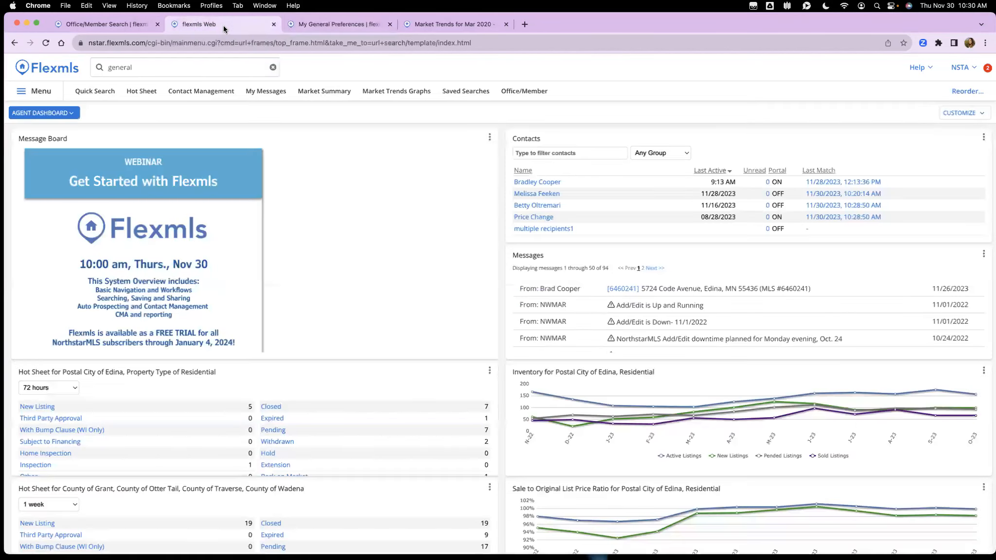
pyautogui.click(273, 67)
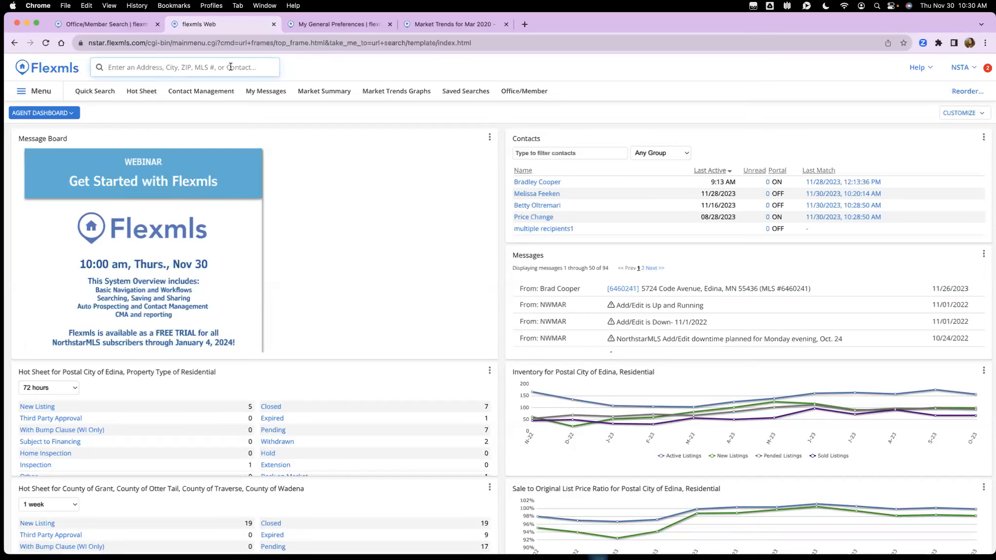
pyautogui.write('lois')
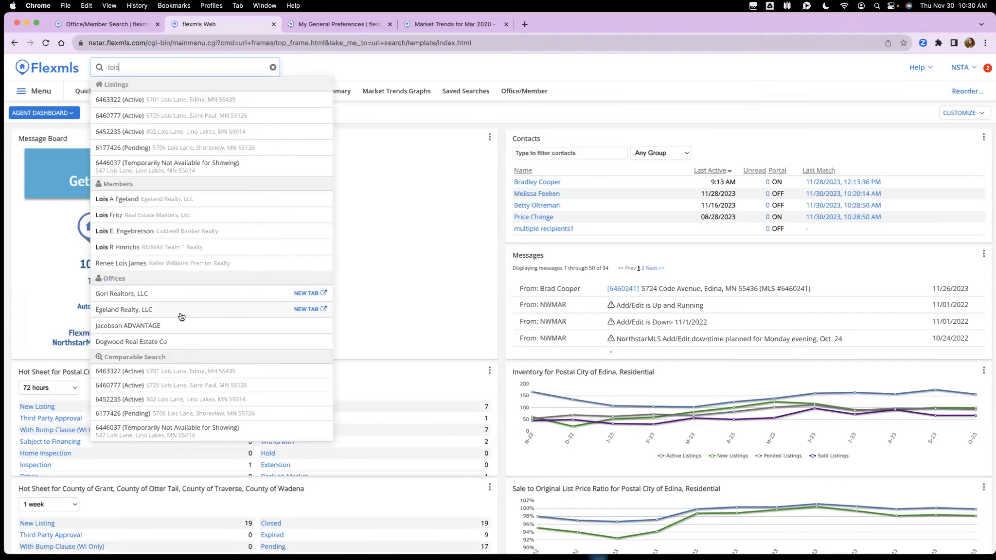
pyautogui.click(217, 372)
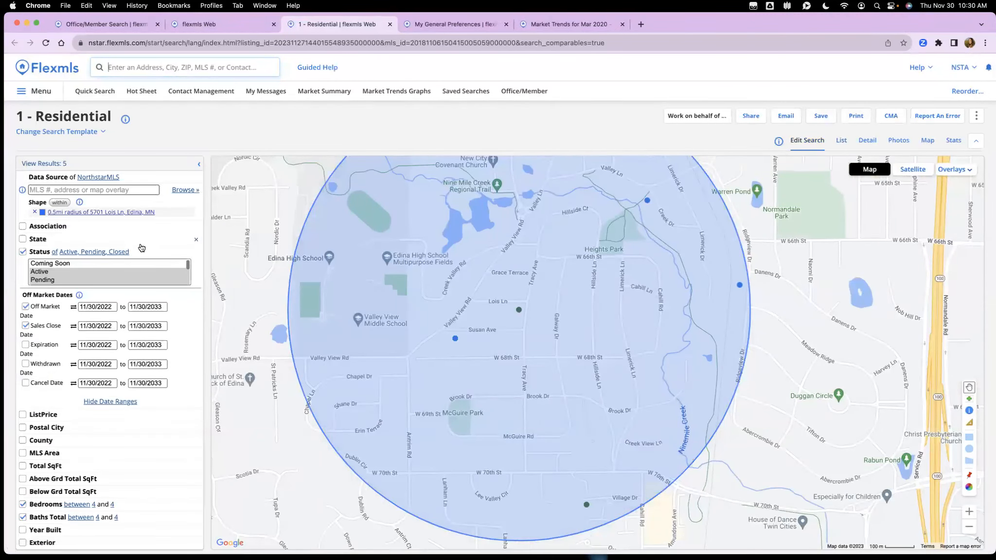
pyautogui.scroll(-1, 146, 272)
pyautogui.scroll(1, 157, 311)
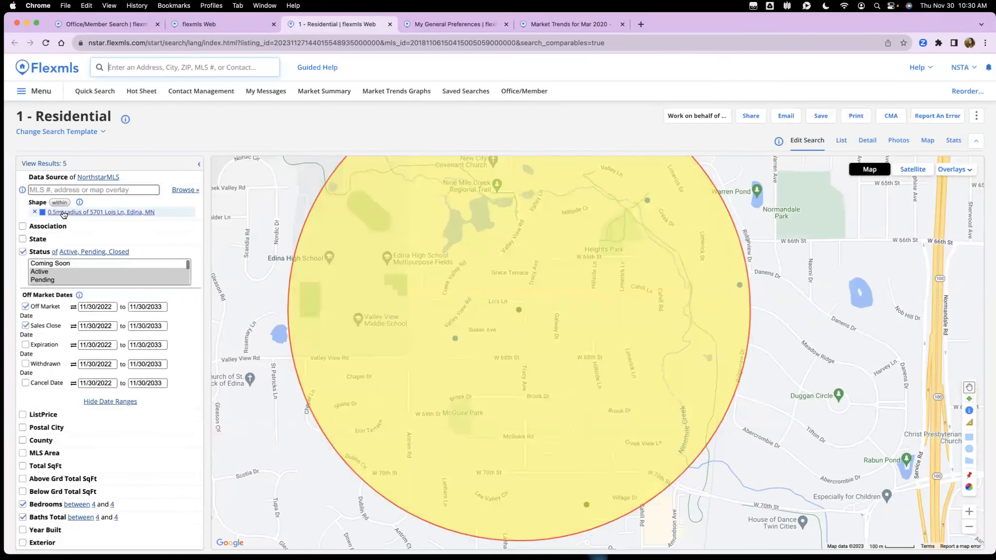
pyautogui.scroll(-1, 170, 239)
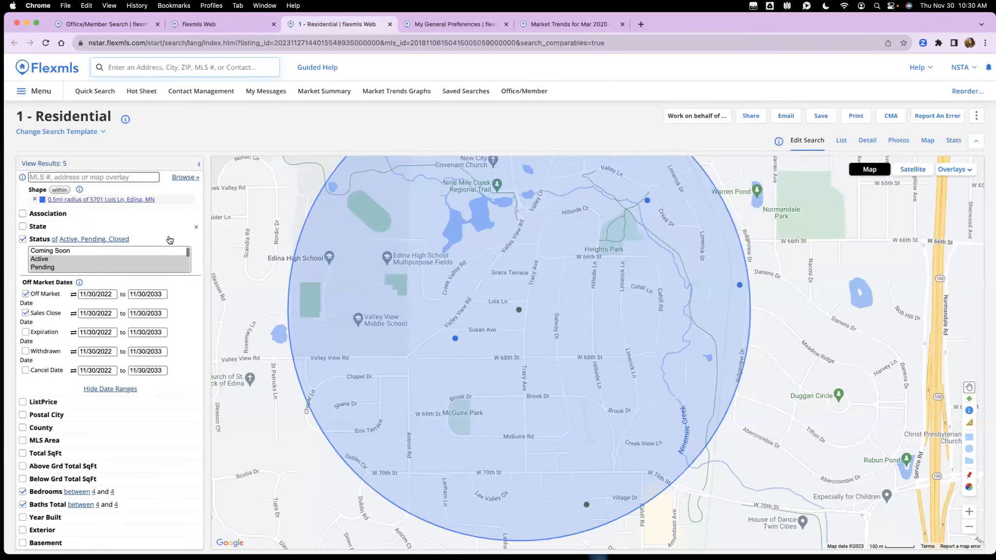
pyautogui.scroll(-1, 119, 245)
pyautogui.scroll(1, 118, 248)
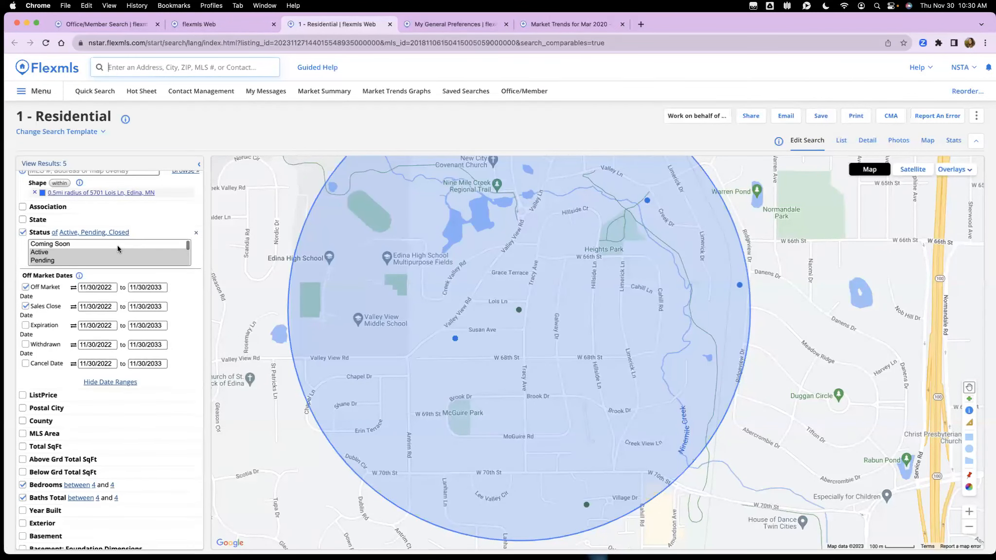
pyautogui.scroll(-3, 117, 245)
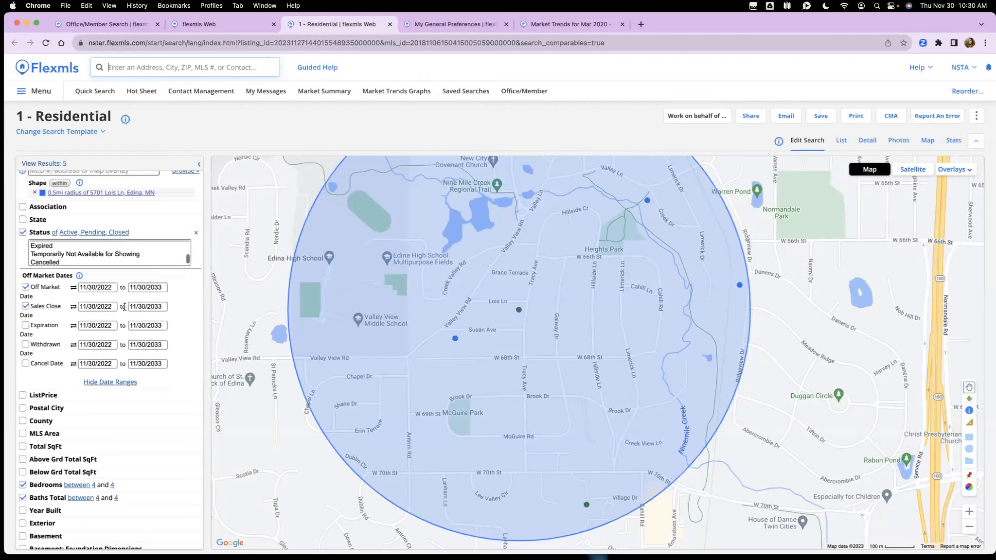
pyautogui.scroll(-5, 97, 316)
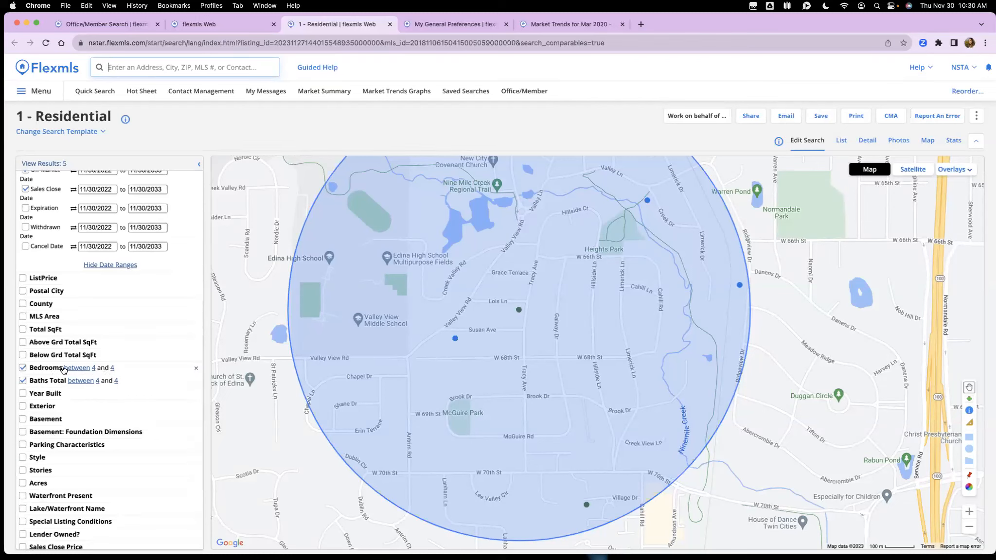
pyautogui.scroll(-1, 106, 386)
pyautogui.scroll(-2, 105, 387)
pyautogui.scroll(8, 105, 387)
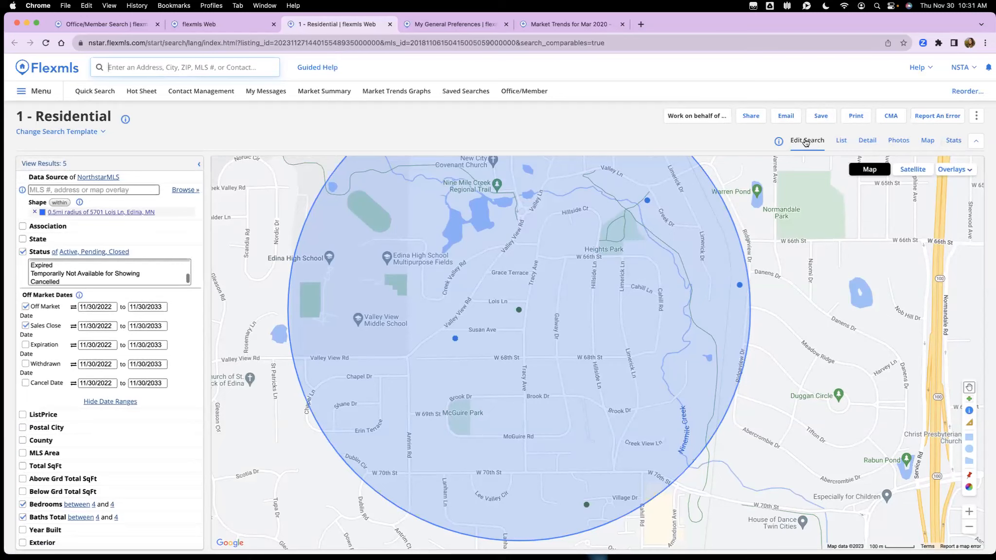
pyautogui.moveTo(816, 242); pyautogui.dragTo(839, 264)
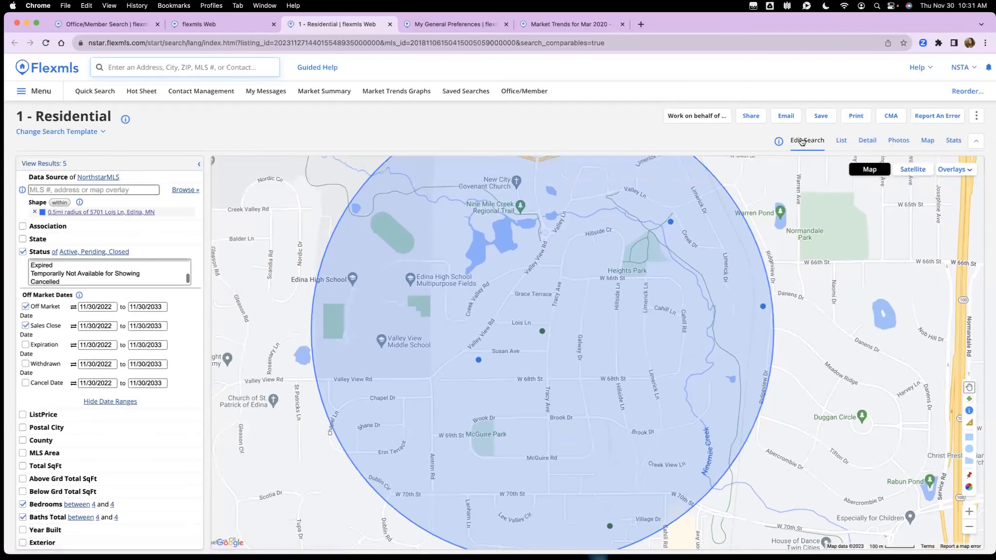
# Step: Show the Search Statistics for the comparable listings and scroll down through them
pyautogui.click(955, 141)
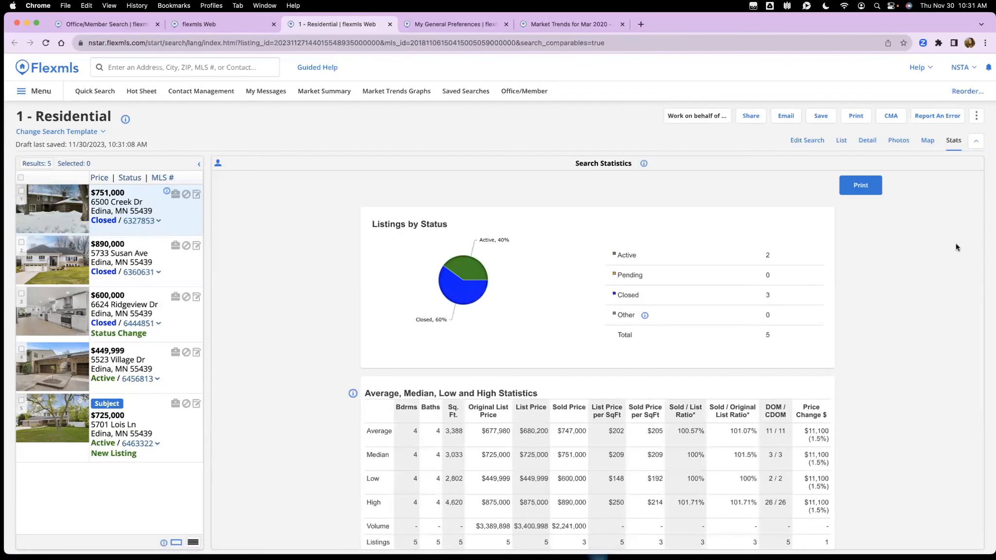
pyautogui.scroll(-3, 956, 244)
pyautogui.scroll(-2, 956, 247)
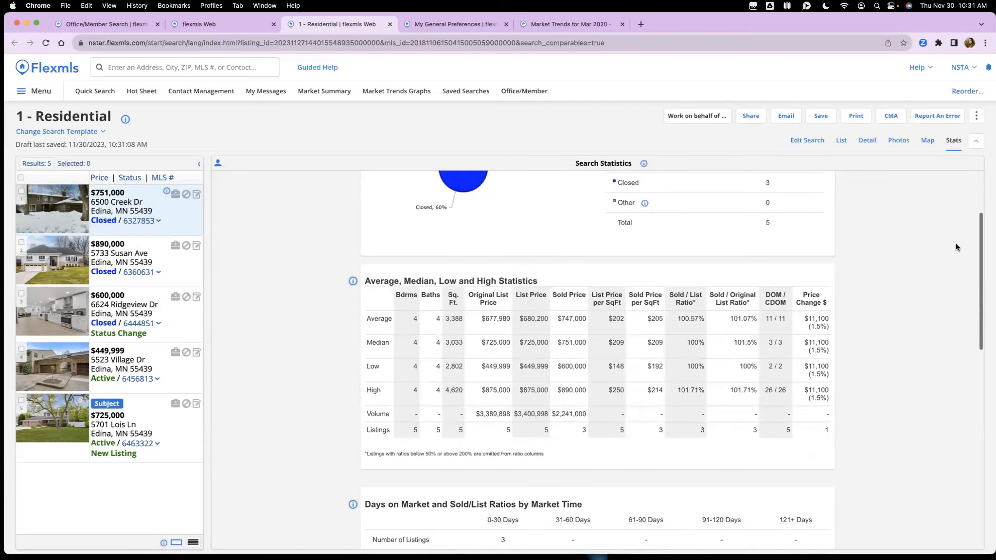
pyautogui.scroll(-2, 956, 247)
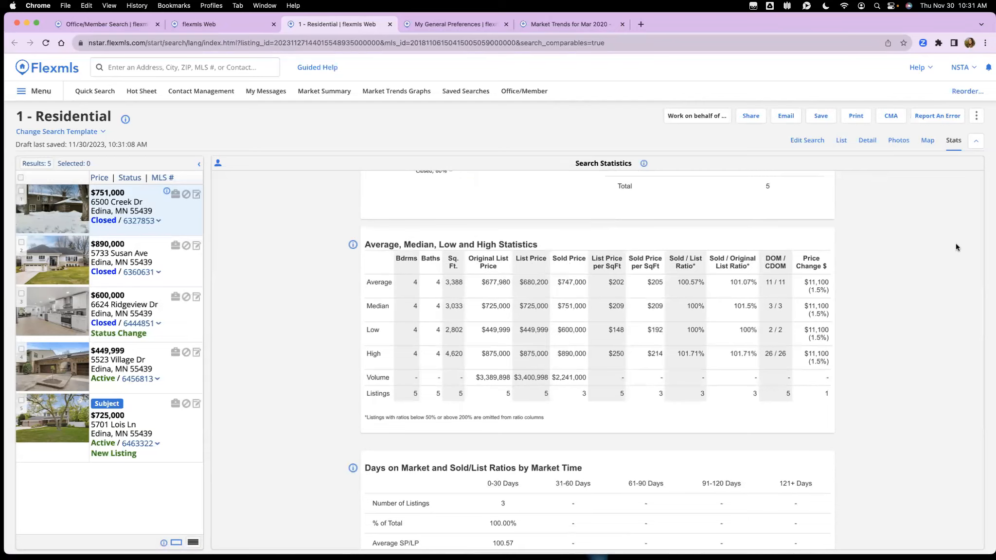
pyautogui.scroll(-1, 956, 247)
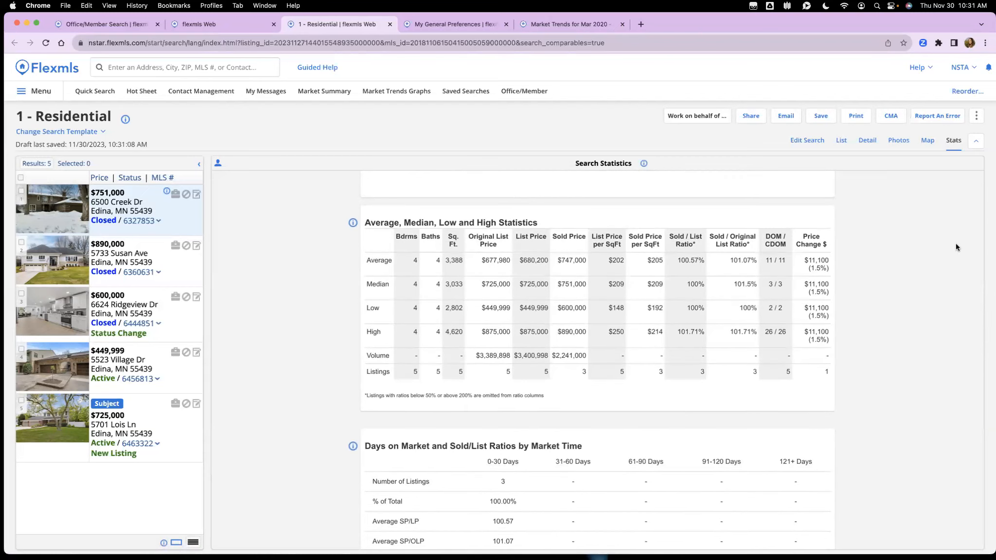
pyautogui.scroll(-5, 956, 244)
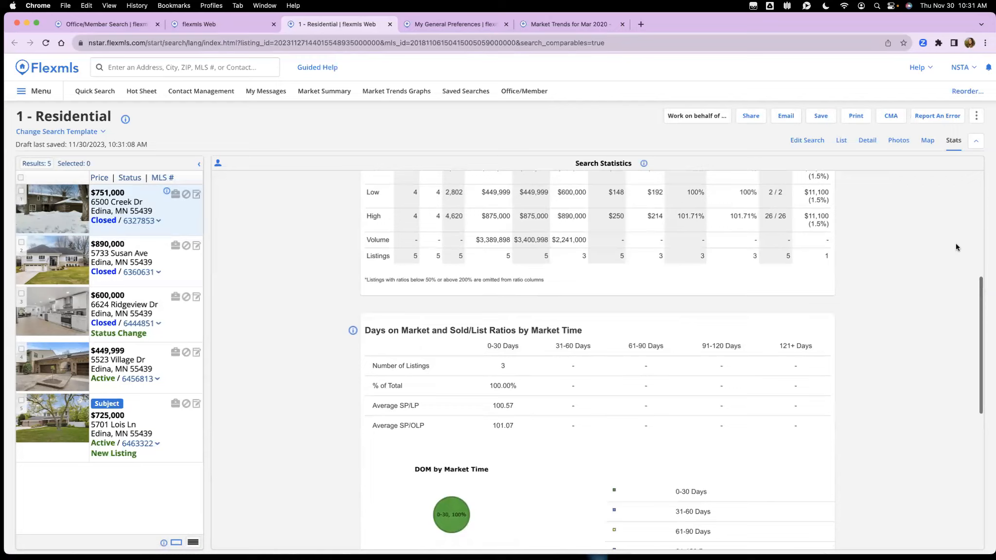
pyautogui.scroll(-8, 956, 247)
pyautogui.scroll(-4, 956, 247)
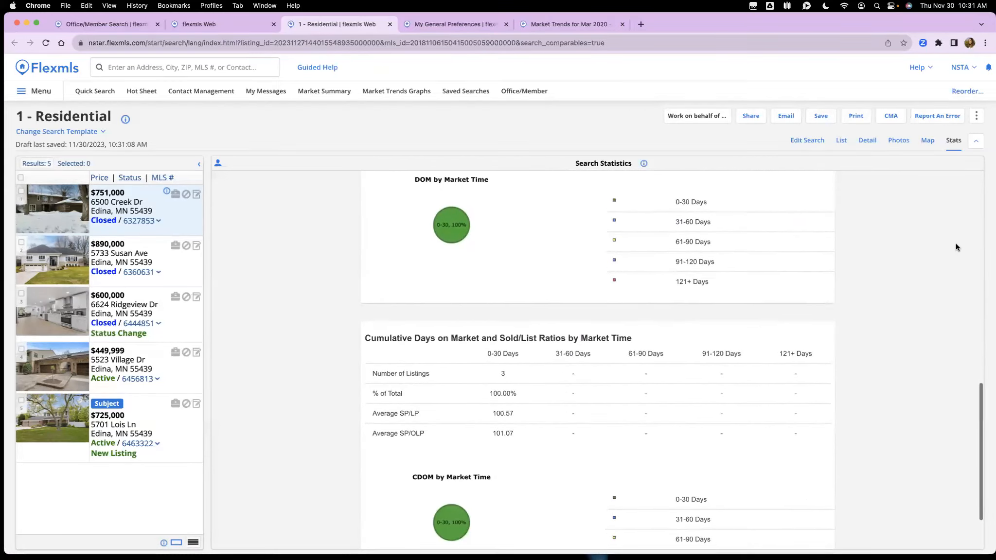
pyautogui.scroll(-3, 956, 247)
# Step: Return to the Edit Search criteria showing the 11/30/2022–11/30/2033 close dates
pyautogui.scroll(5, 955, 247)
pyautogui.scroll(11, 956, 247)
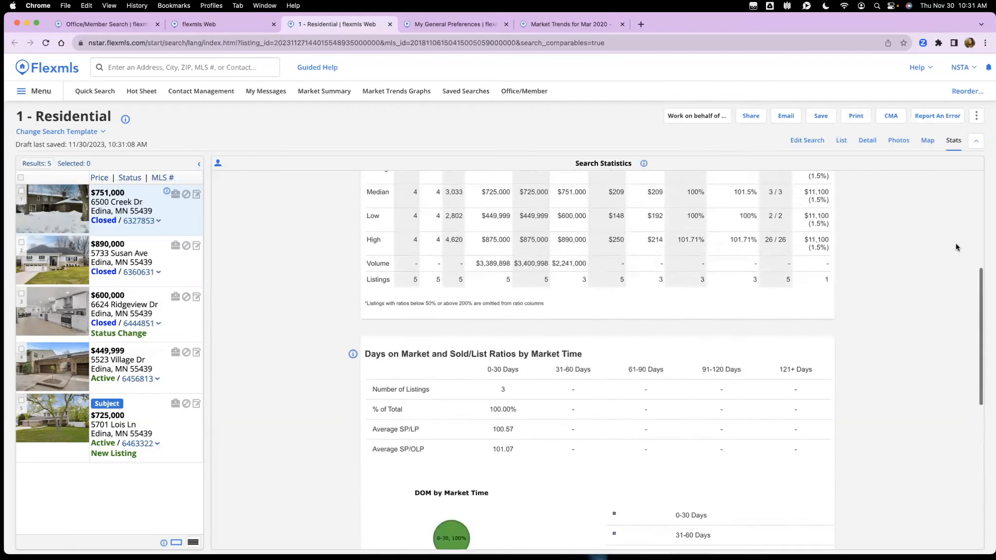
pyautogui.scroll(8, 956, 247)
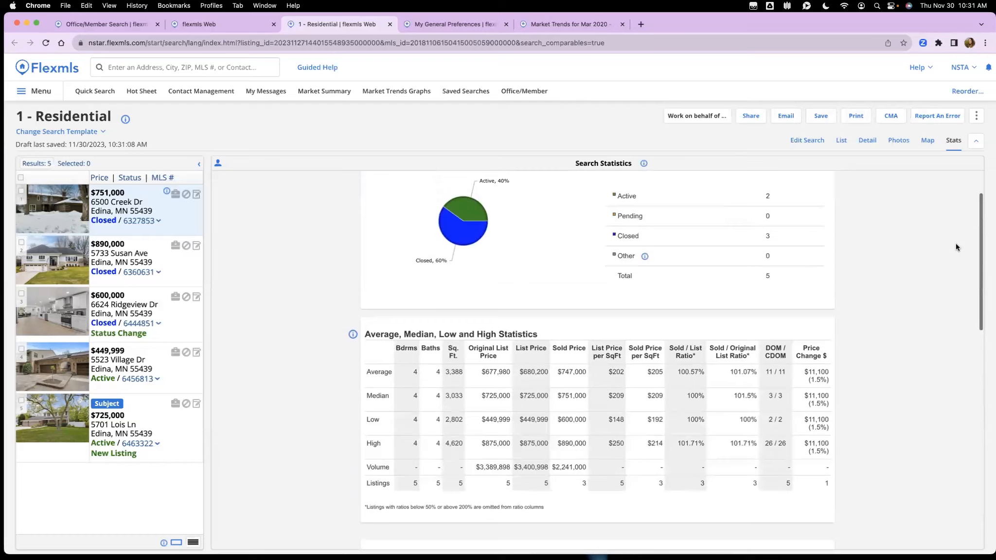
pyautogui.scroll(2, 956, 243)
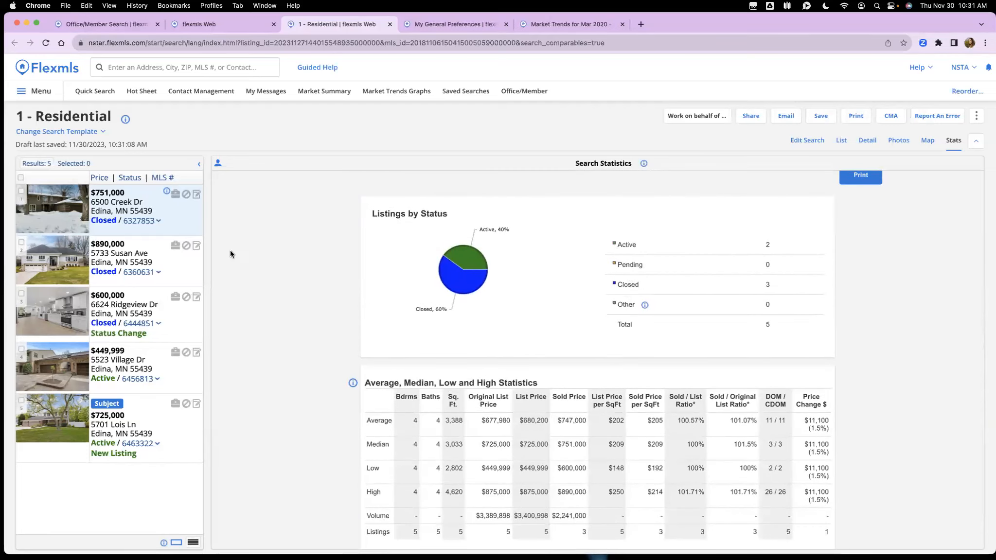
pyautogui.click(808, 141)
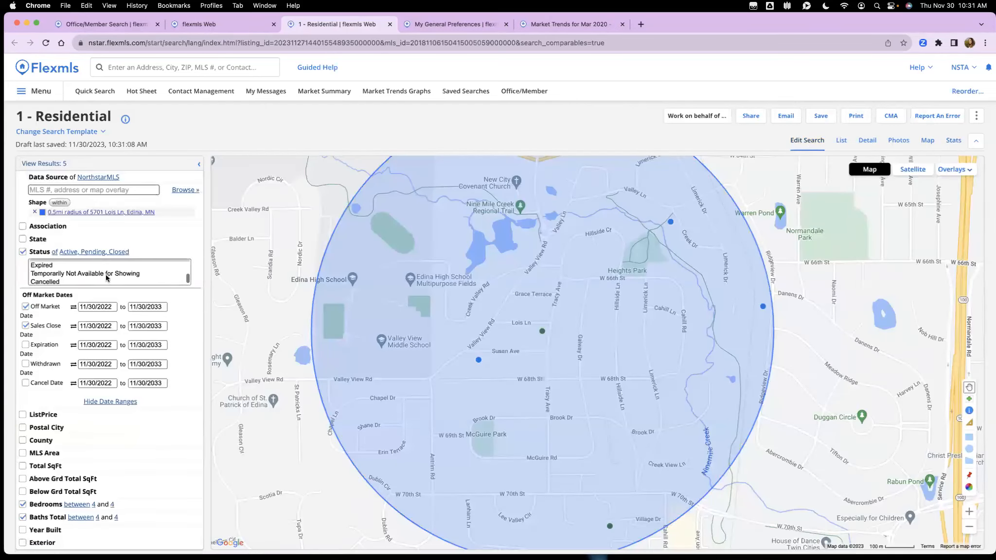
pyautogui.scroll(-1, 72, 276)
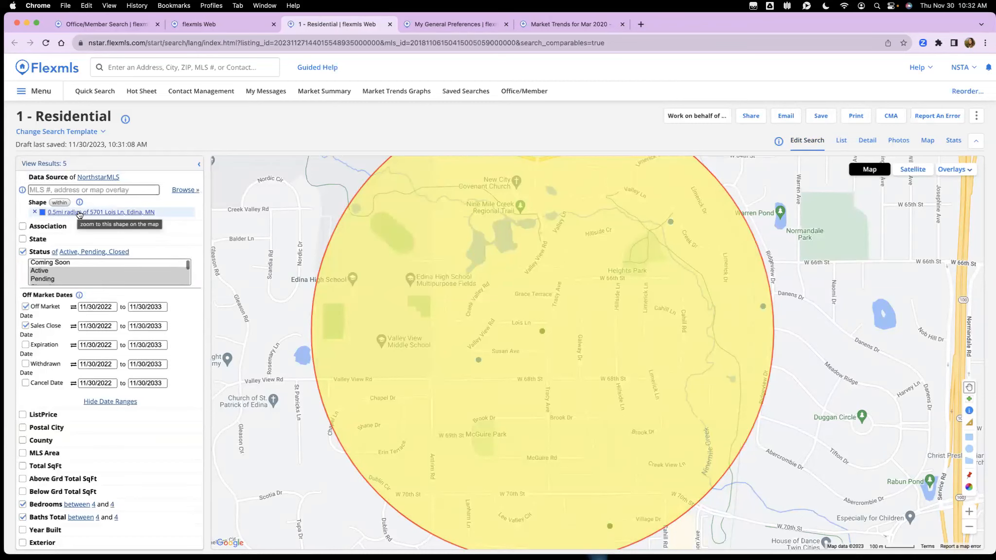
pyautogui.click(449, 25)
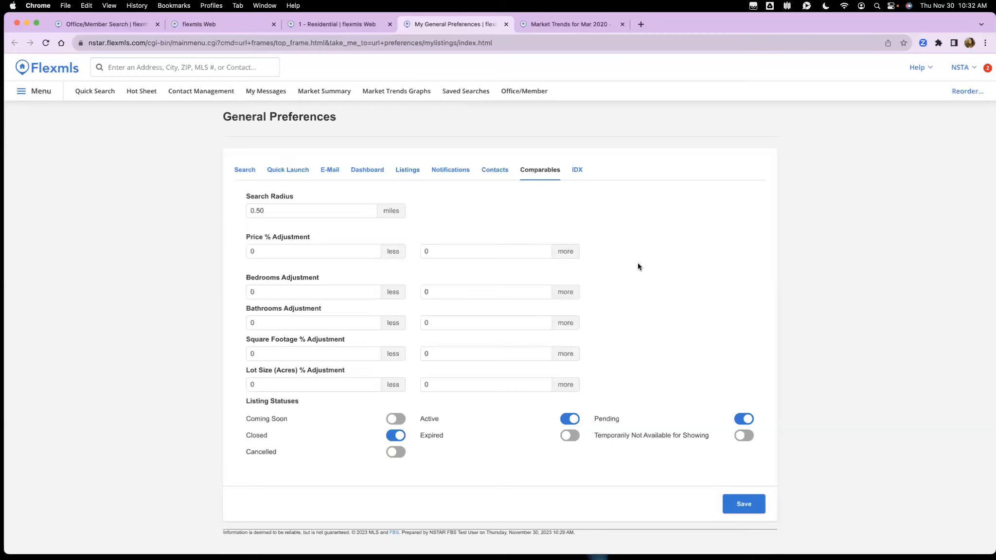
pyautogui.click(348, 25)
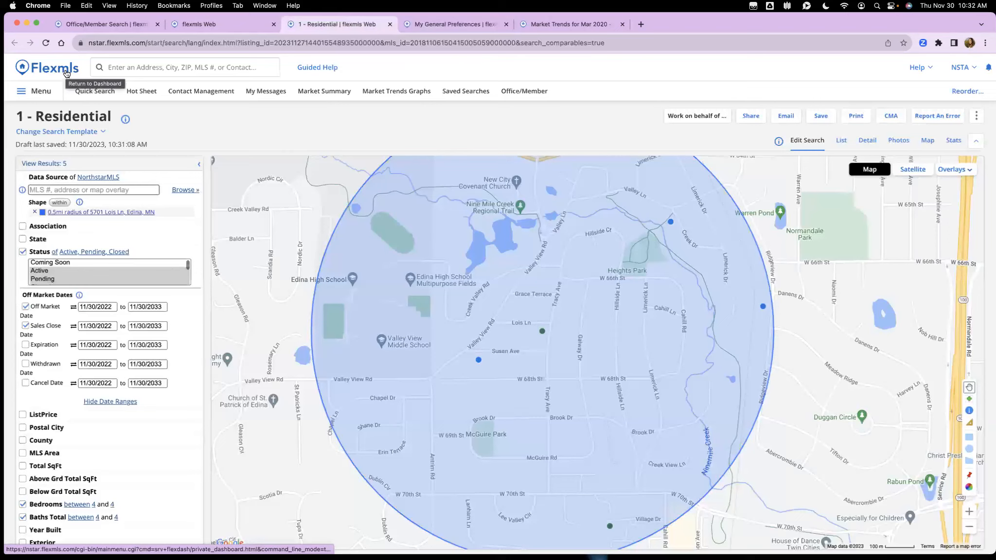
# Step: Start a new quick search, center Minneapolis, and pin the subject address on the map
pyautogui.click(94, 92)
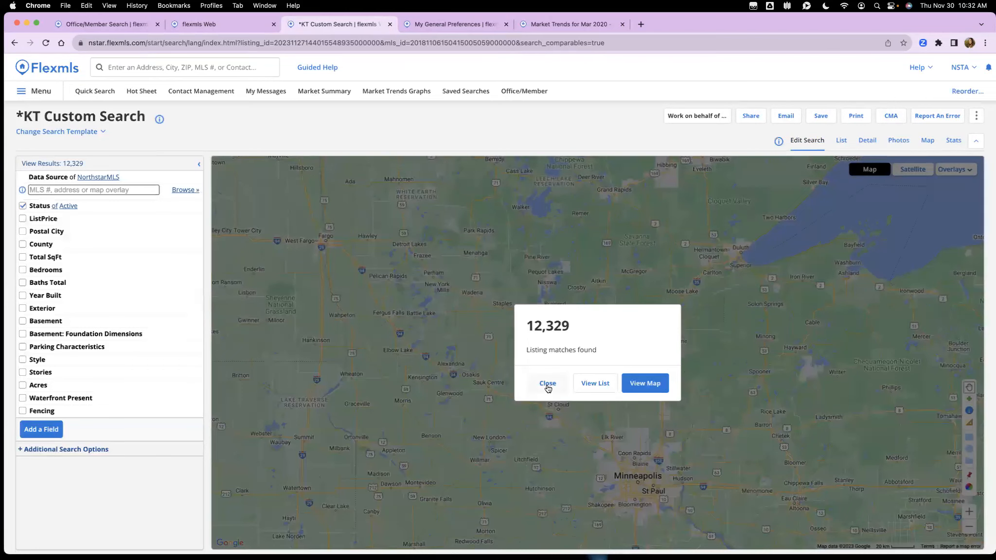
pyautogui.click(548, 384)
pyautogui.moveTo(773, 493); pyautogui.dragTo(729, 372)
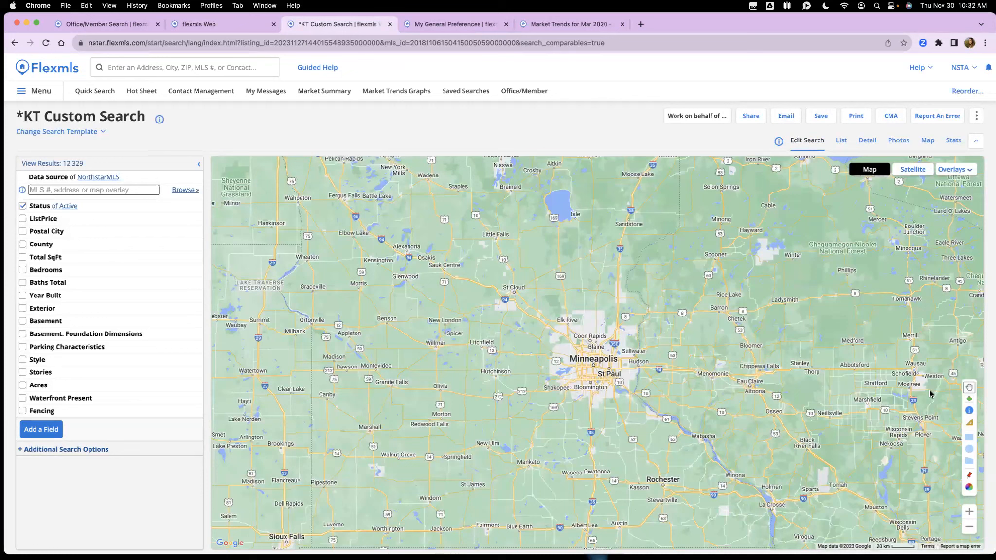
pyautogui.click(969, 476)
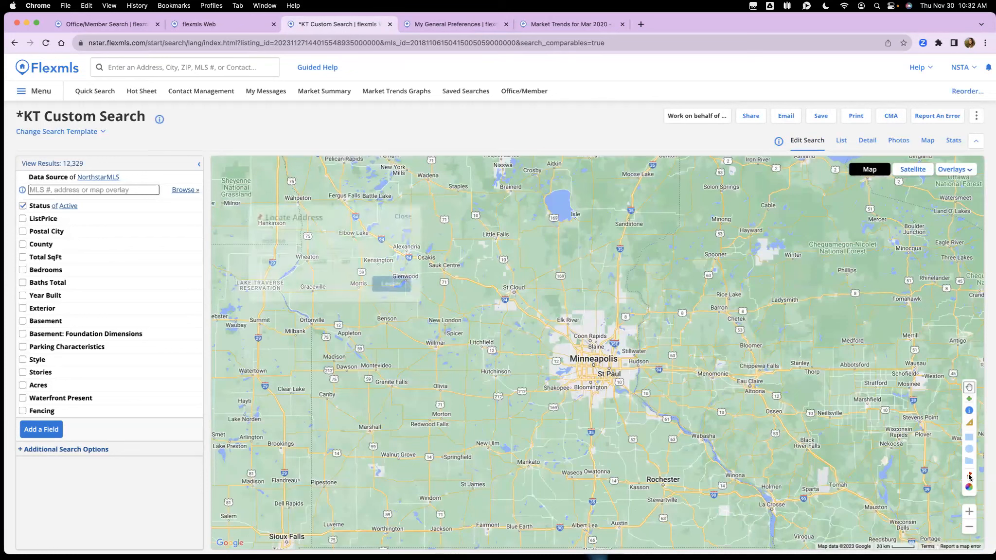
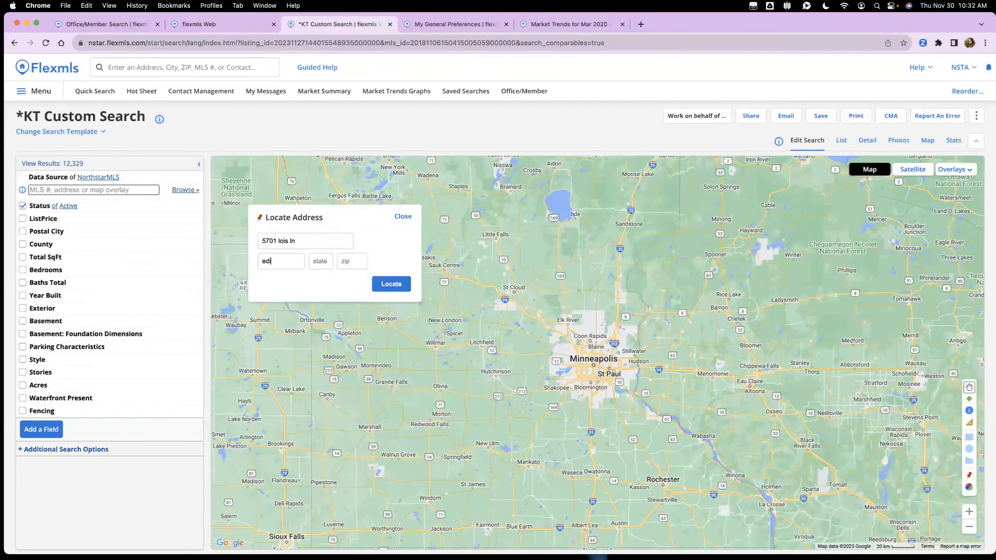
pyautogui.write('mn')
pyautogui.click(398, 284)
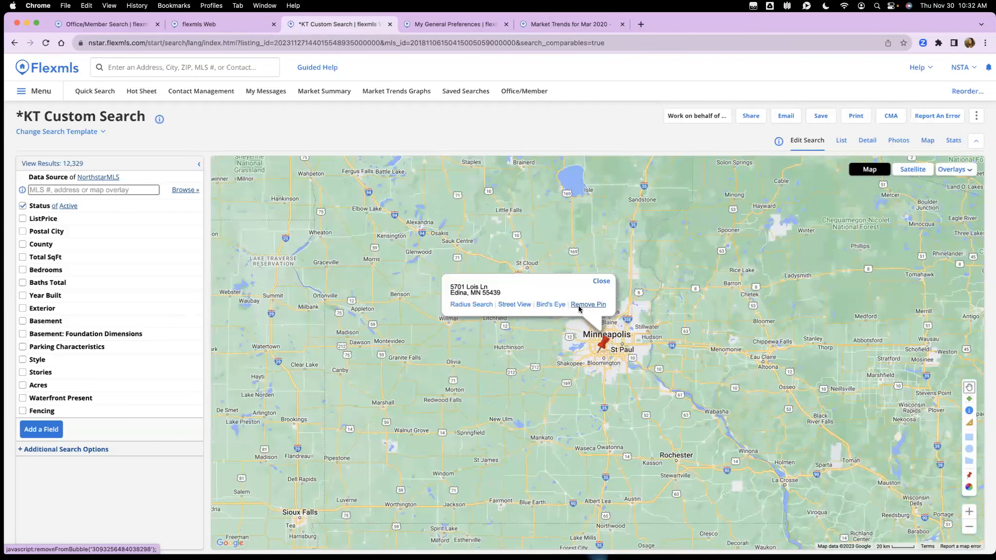
# Step: Create a 1-mile radius circle around the pinned address, narrowing results to 21 listings
pyautogui.click(485, 306)
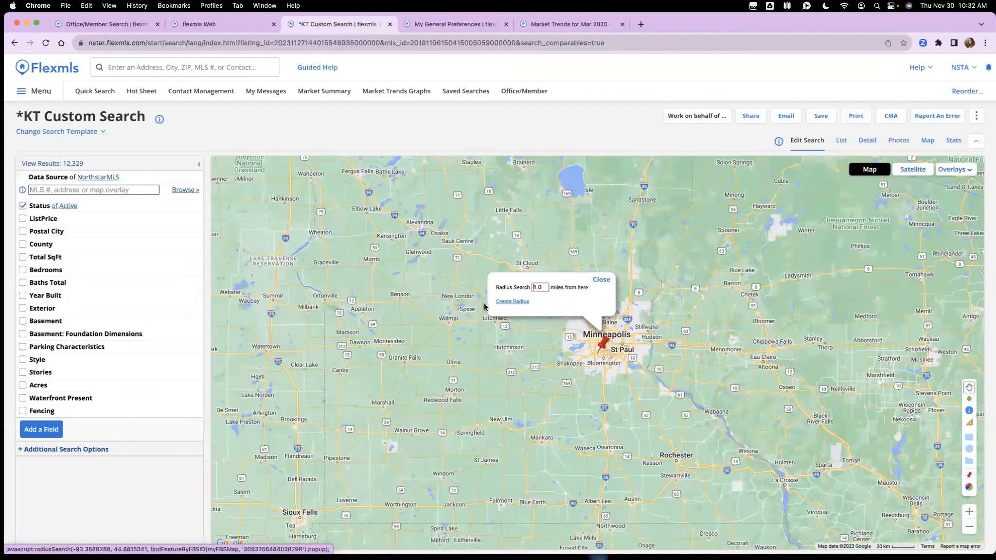
pyautogui.click(520, 304)
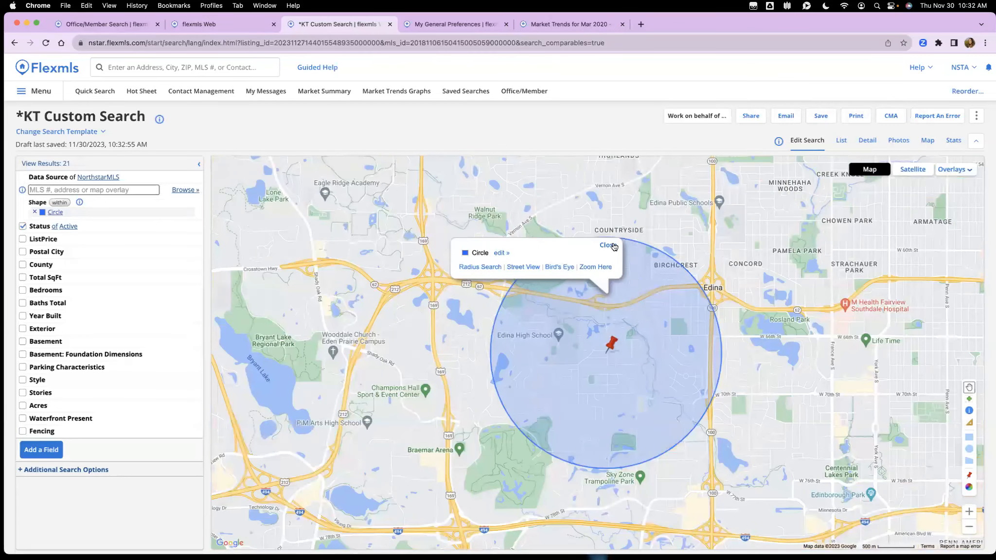
pyautogui.click(612, 245)
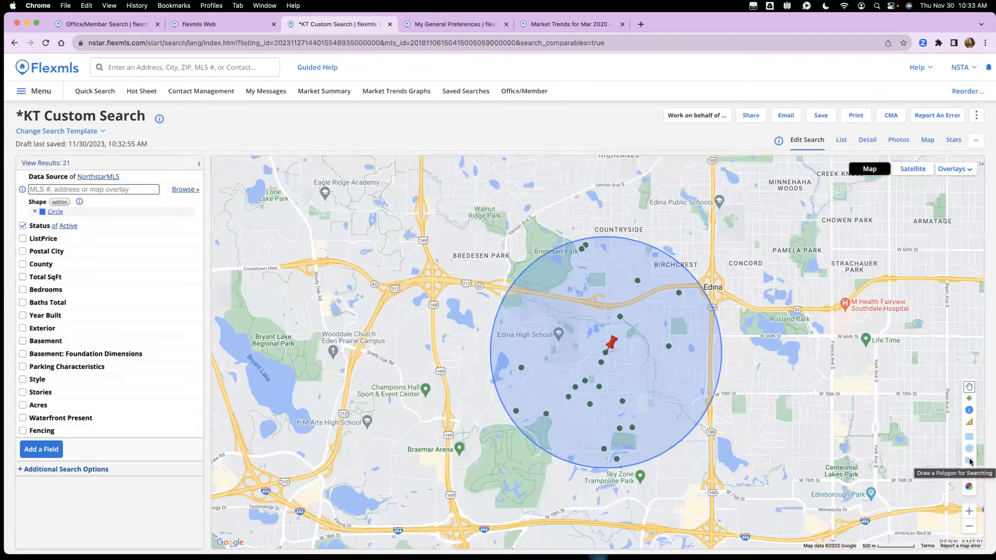
pyautogui.click(969, 461)
# Step: Draw a five-corner polygon around the pin and remove the radius circle, leaving 12 results
pyautogui.click(593, 284)
pyautogui.click(692, 355)
pyautogui.click(660, 422)
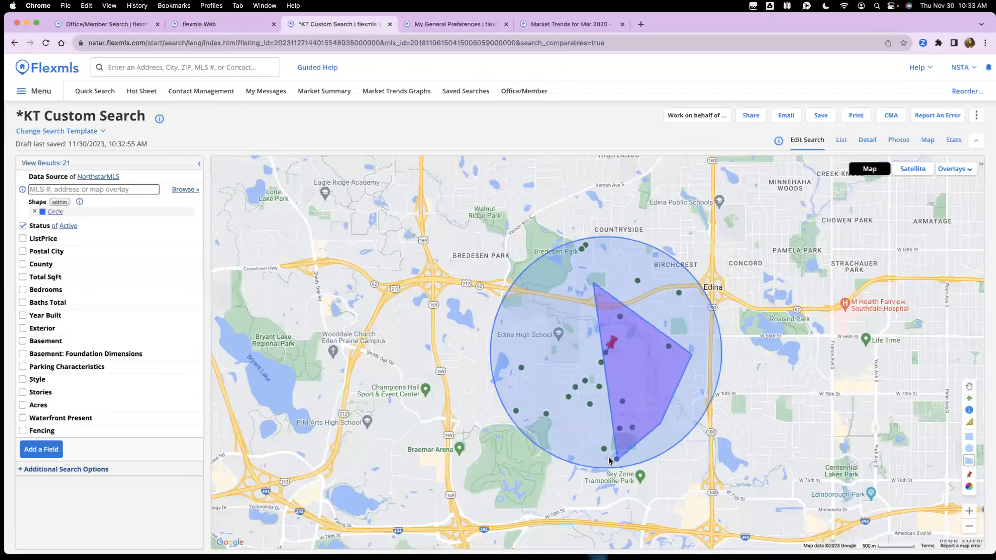
pyautogui.click(573, 441)
pyautogui.click(535, 374)
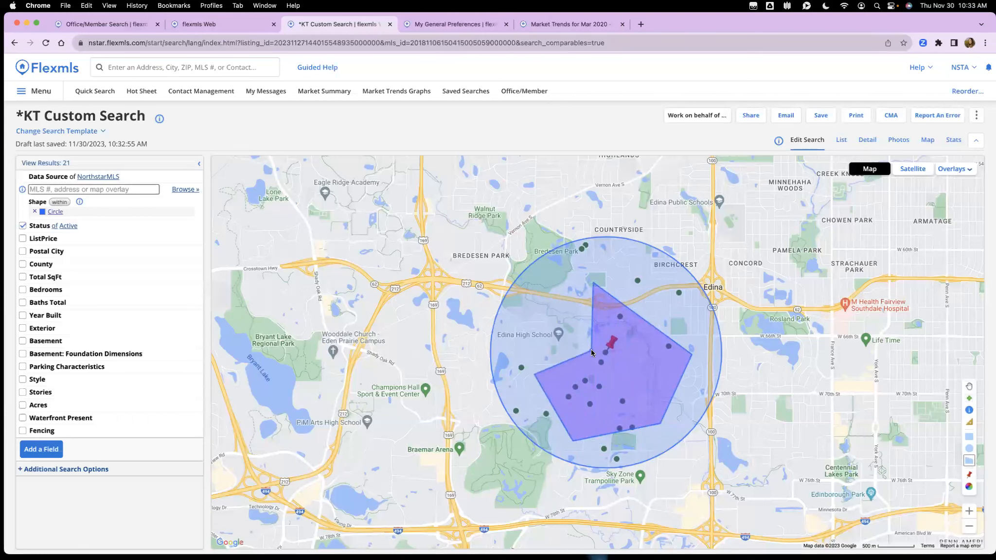
pyautogui.doubleClick(592, 352)
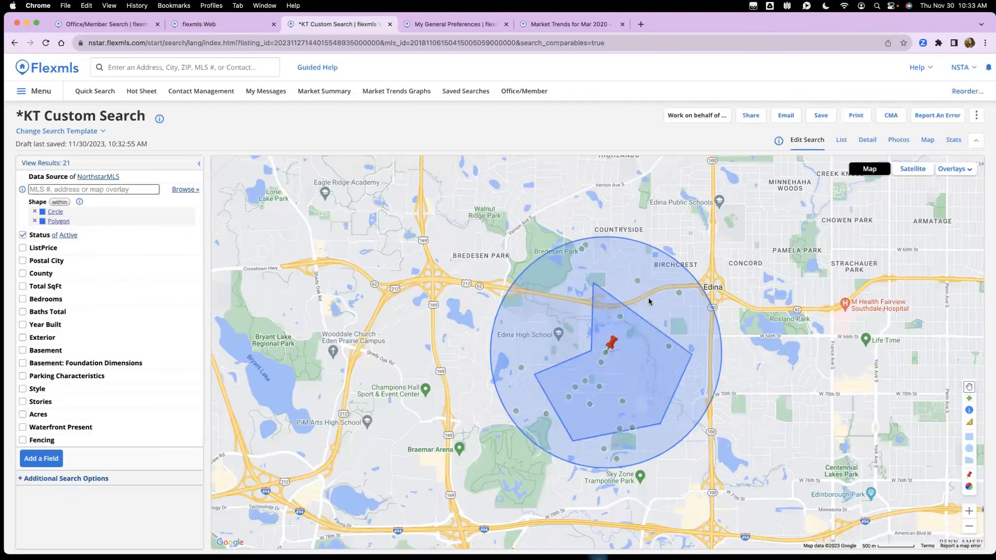
pyautogui.click(35, 214)
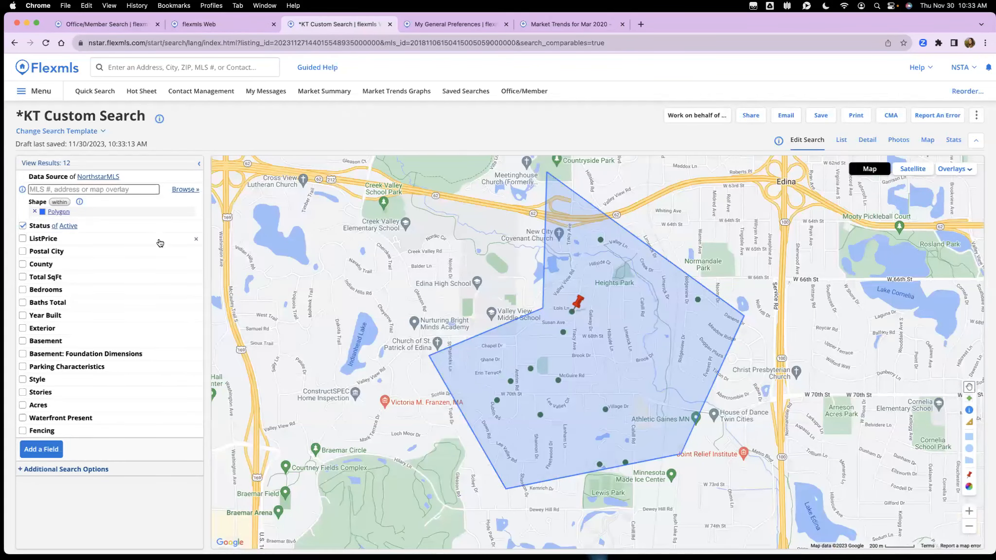
pyautogui.click(127, 226)
# Step: Filter the status to Pending, Closed and Expired listings with date ranges shown
pyautogui.click(98, 263)
pyautogui.scroll(-1, 89, 247)
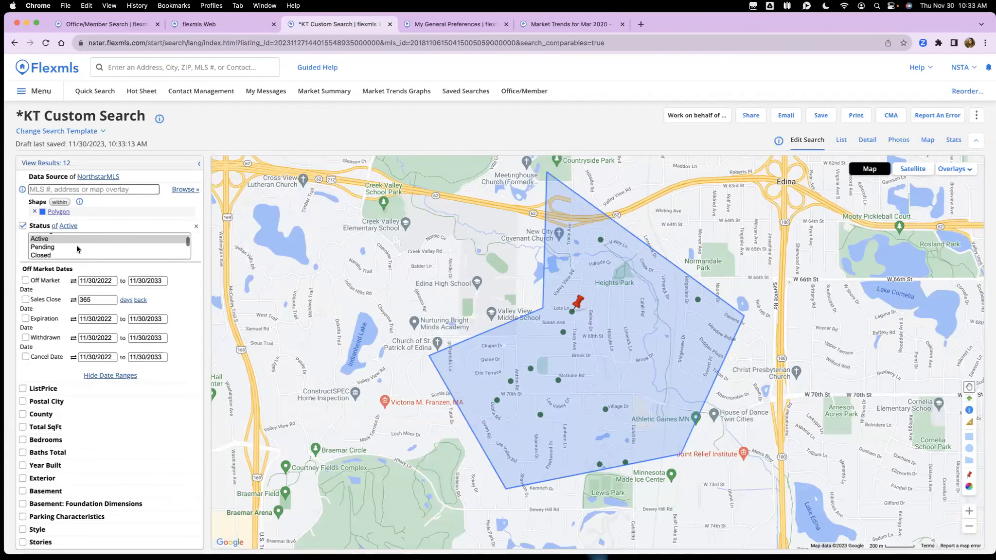
pyautogui.click(49, 248)
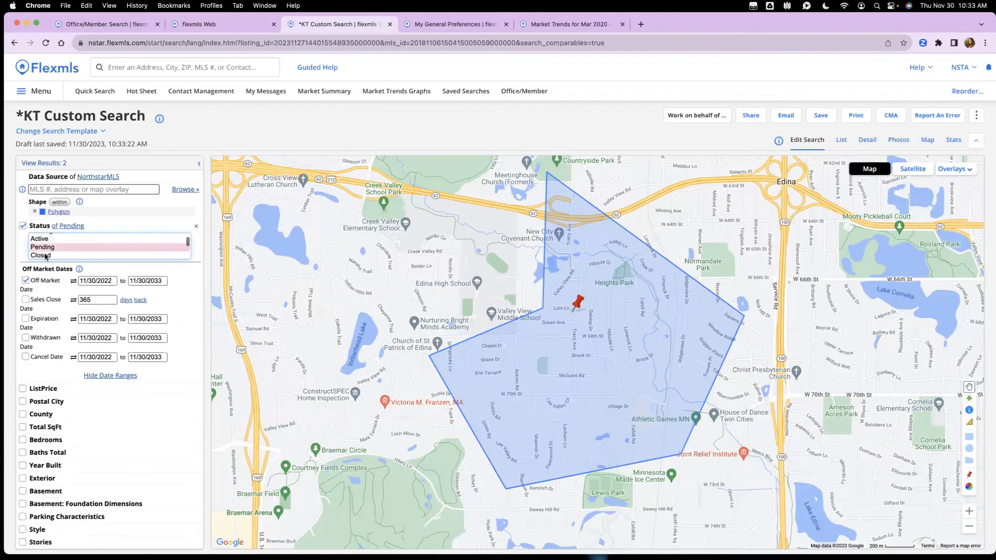
pyautogui.keyDown('super'); pyautogui.click(45, 255); pyautogui.keyUp('super')
pyautogui.scroll(-1, 53, 253)
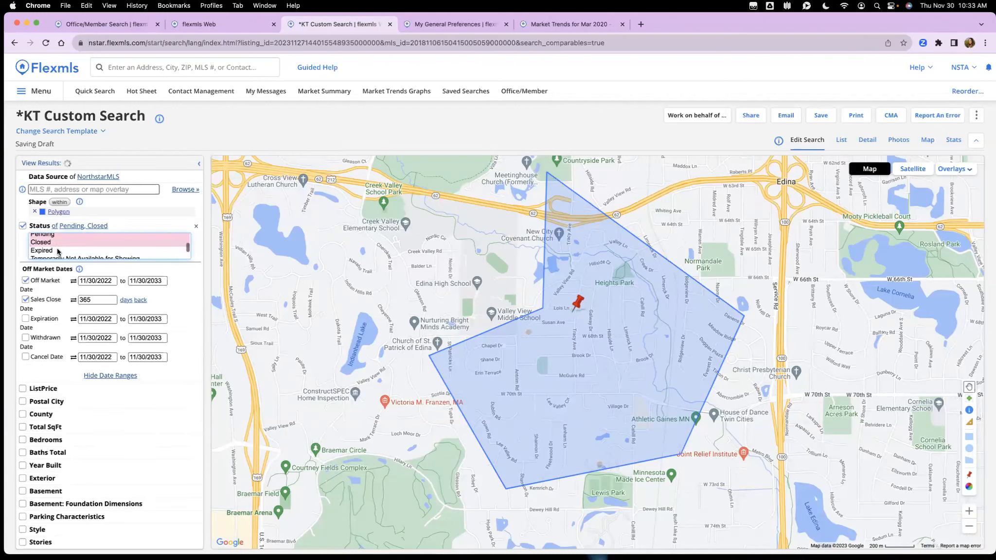
pyautogui.keyDown('super'); pyautogui.click(60, 250); pyautogui.keyUp('super')
pyautogui.scroll(-1, 68, 248)
pyautogui.scroll(3, 69, 250)
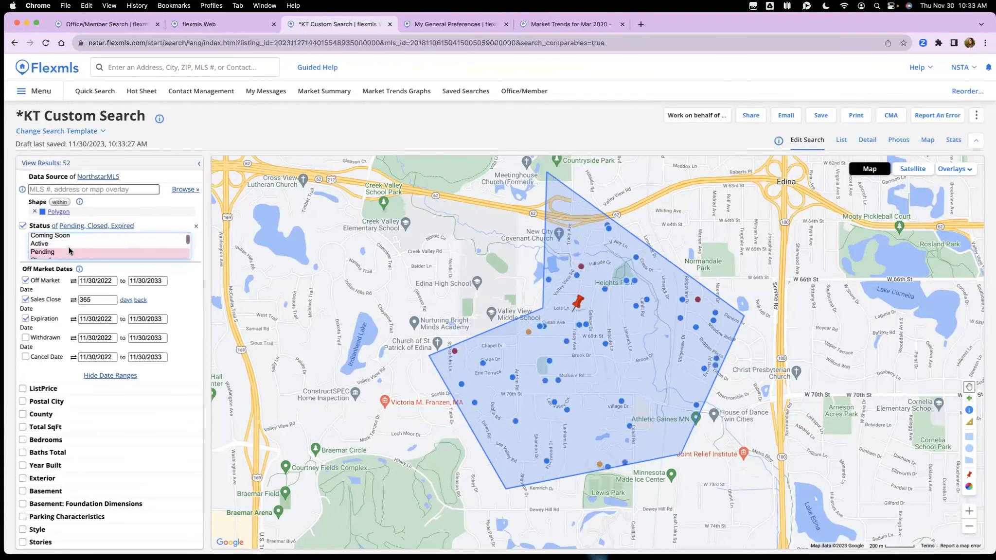
pyautogui.scroll(1, 69, 244)
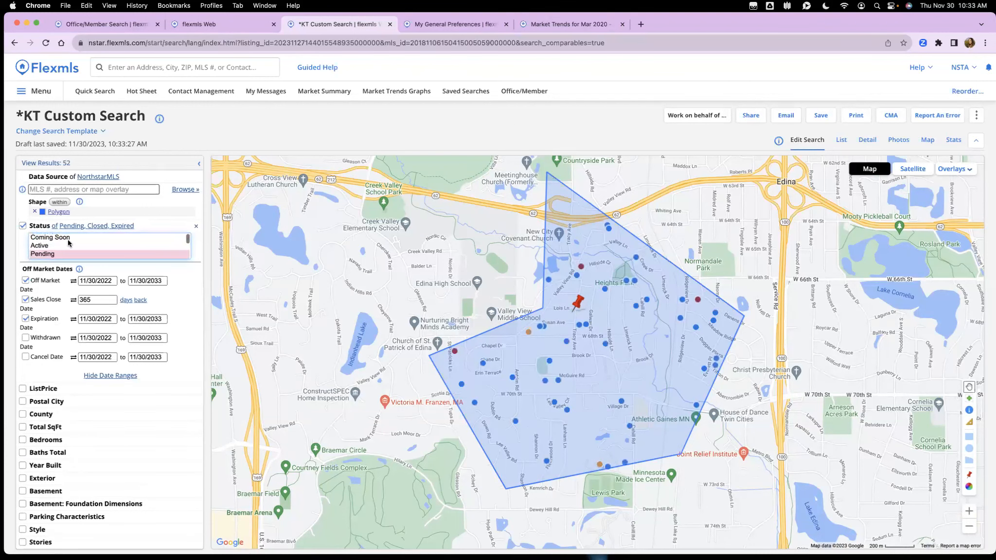
pyautogui.scroll(-3, 69, 243)
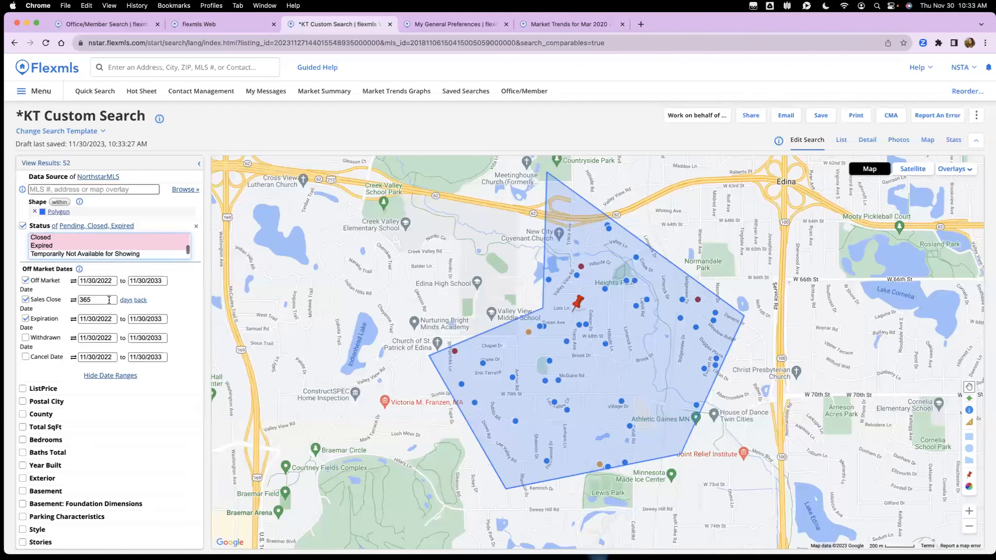
# Step: Cycle the Sales Close window through months and years, ending at 365 days back
pyautogui.click(126, 303)
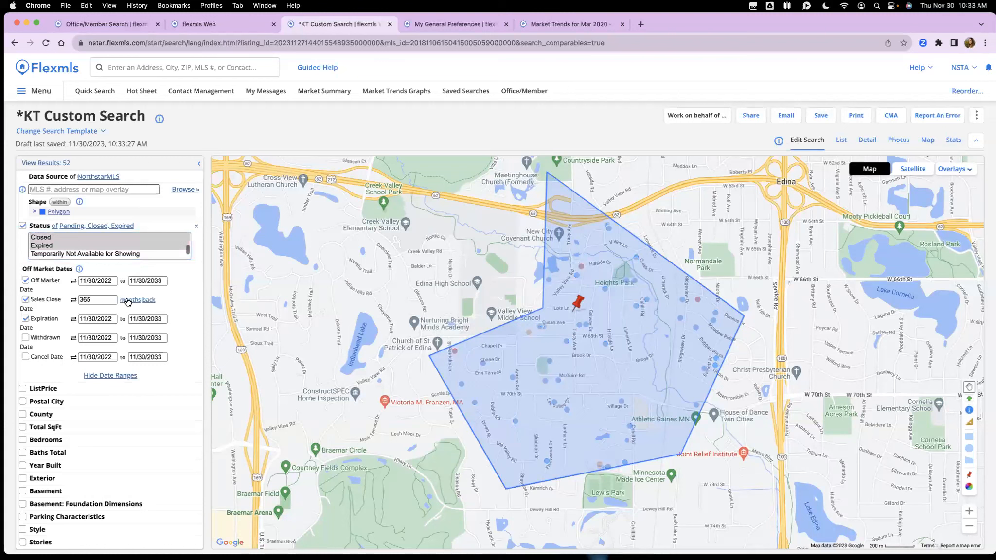
pyautogui.click(128, 303)
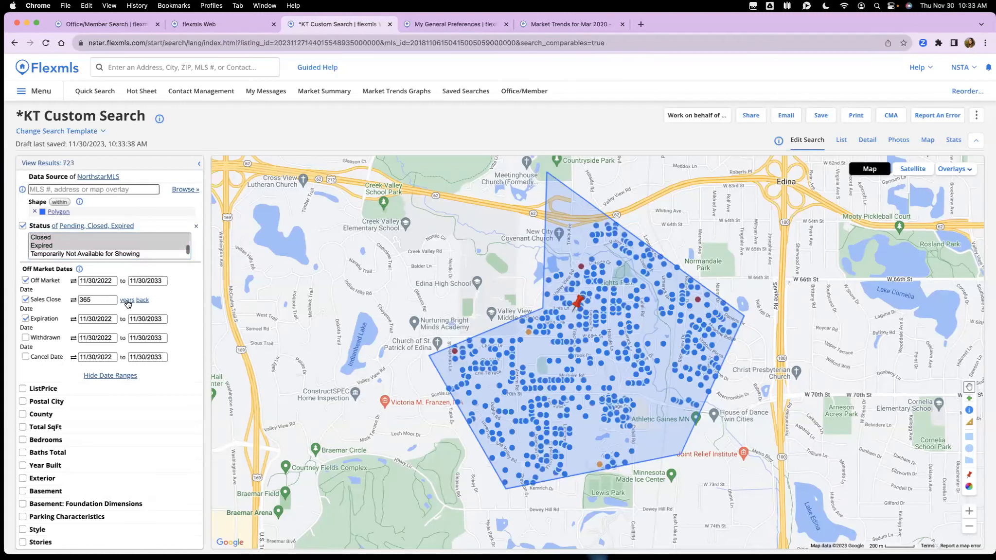
pyautogui.click(127, 301)
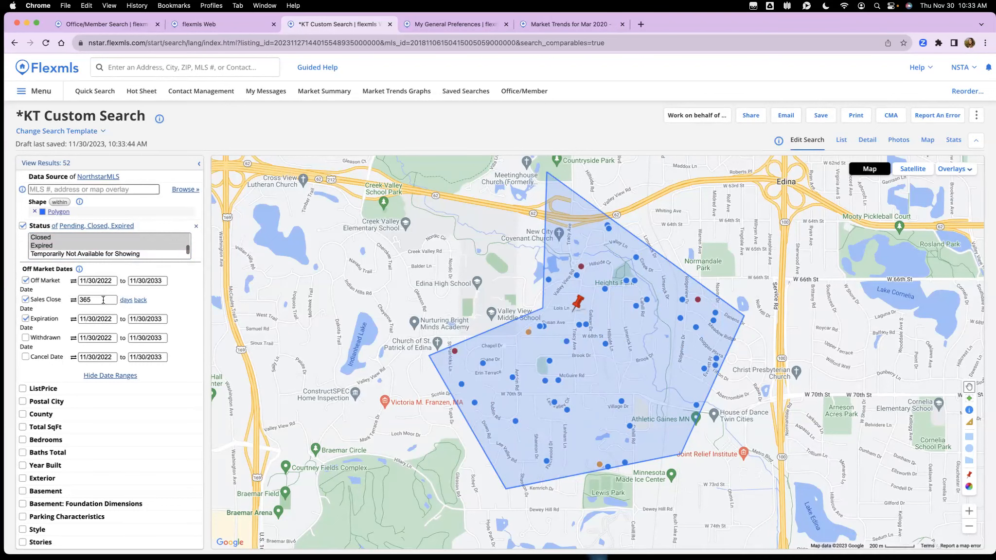
# Step: Require a minimum of 3 bedrooms and 5 total baths, cutting matches to 4
pyautogui.scroll(-1, 96, 300)
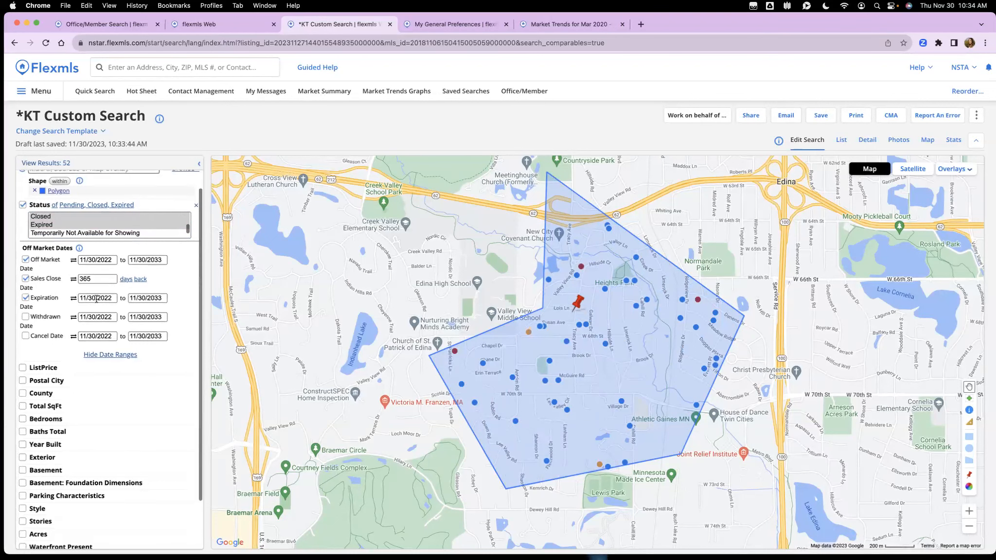
pyautogui.scroll(1, 113, 312)
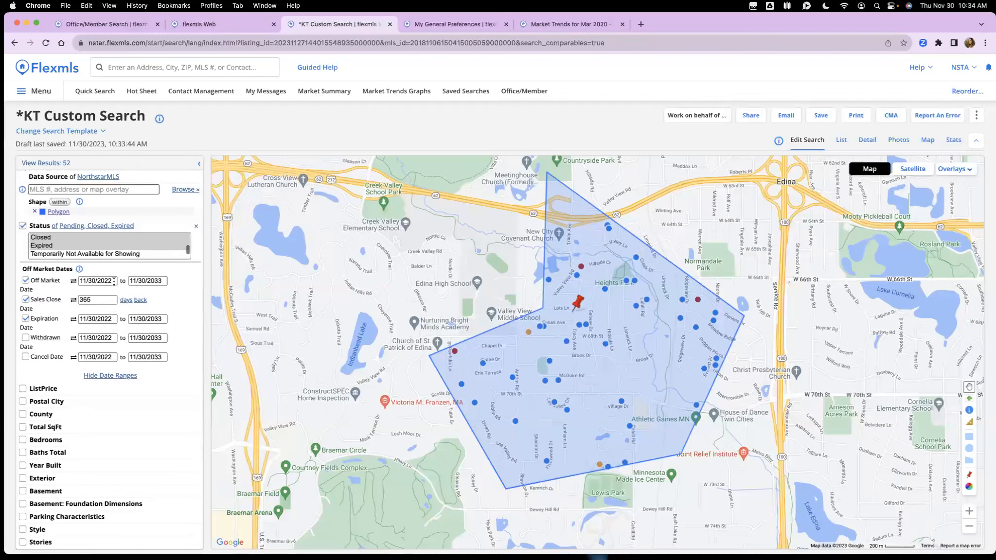
pyautogui.scroll(-2, 116, 286)
pyautogui.click(46, 399)
pyautogui.write('3')
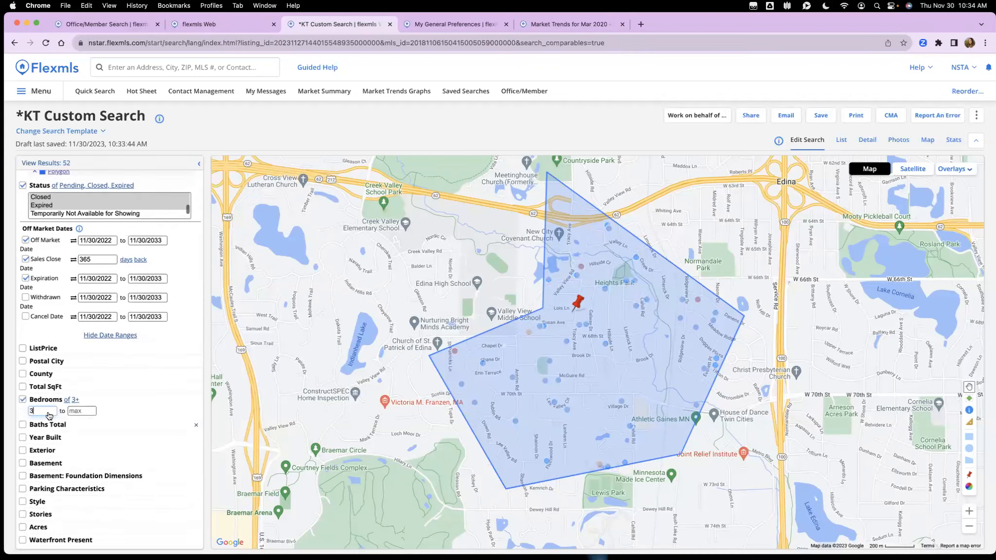
pyautogui.click(41, 425)
pyautogui.write('2')
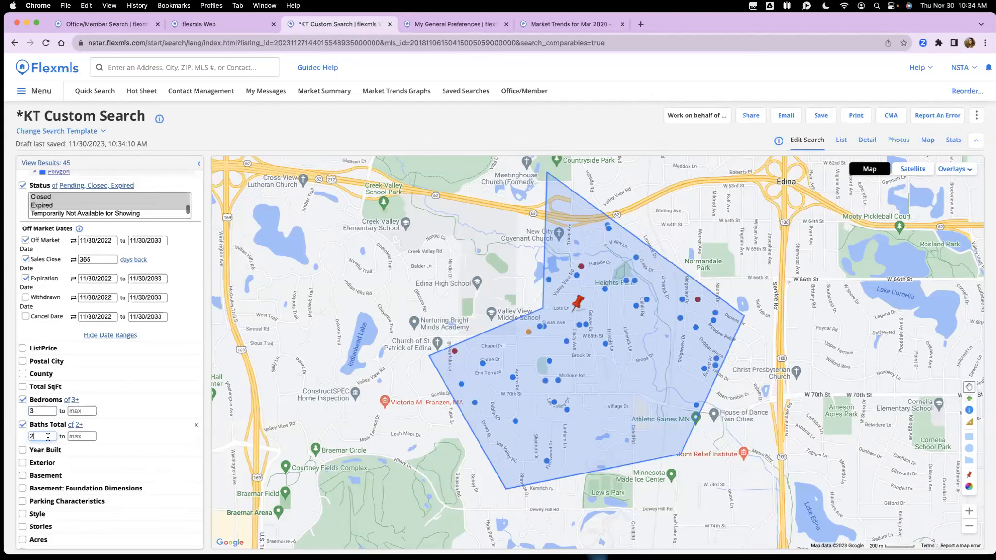
pyautogui.press('BackSpace')
pyautogui.write('5')
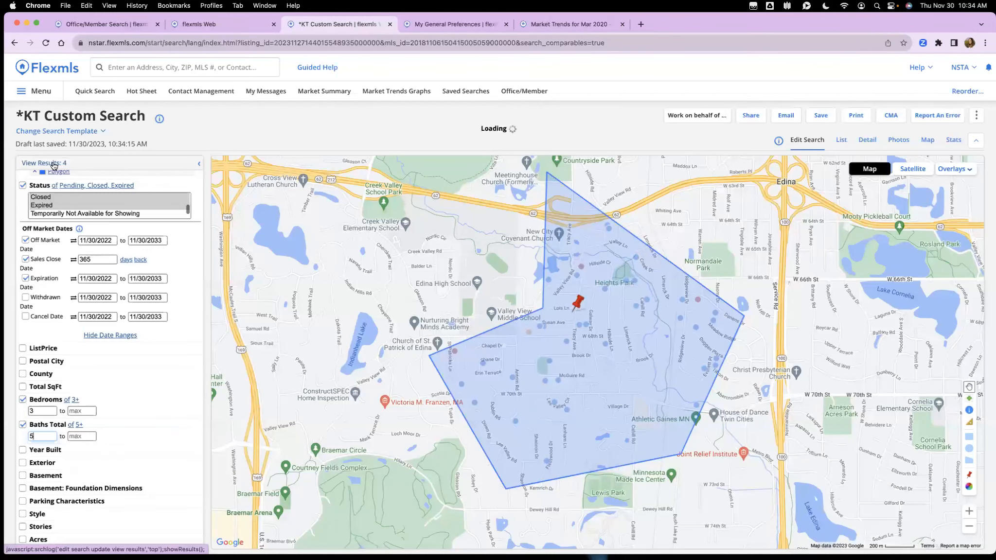
# Step: List the 4 matching Edina listings and bring up the CMA Menu
pyautogui.click(54, 164)
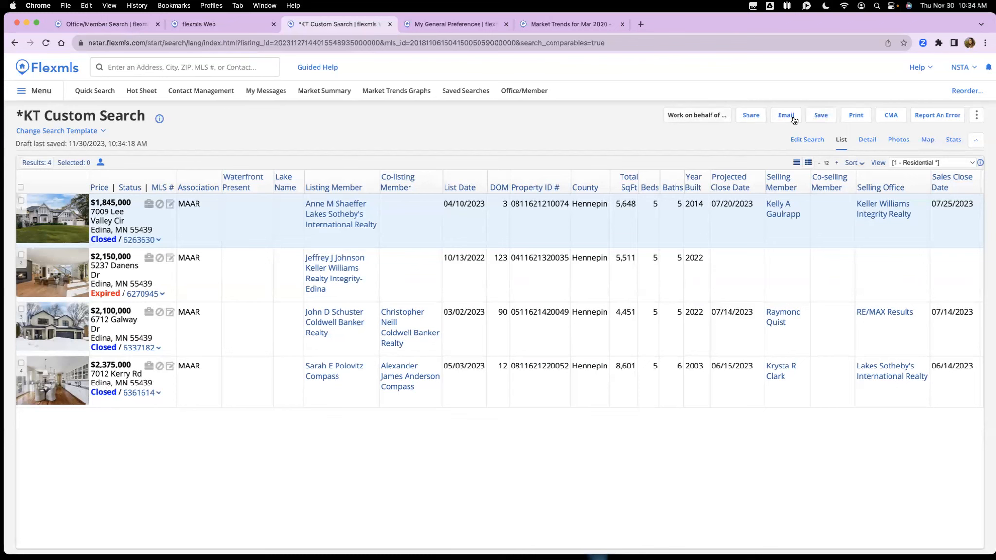
pyautogui.click(891, 118)
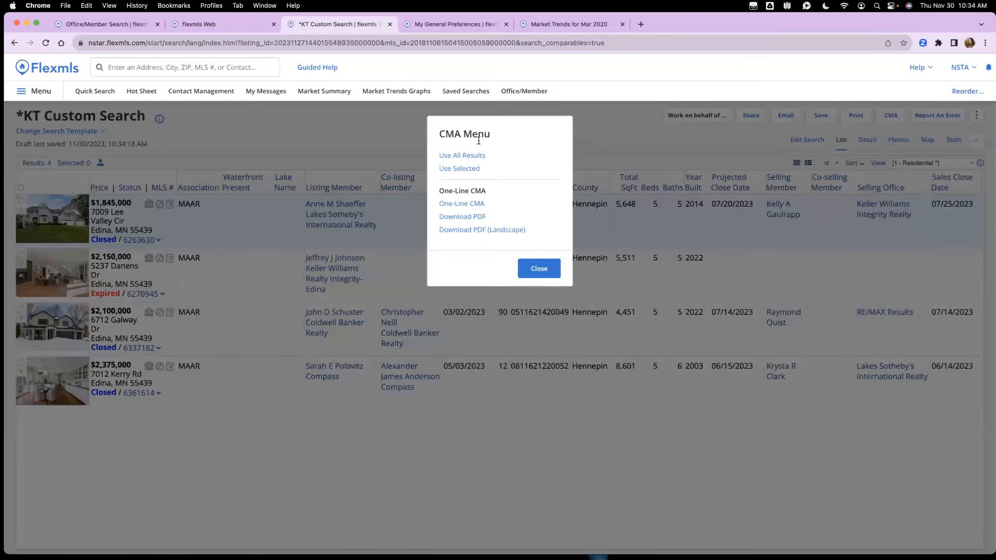
# Step: Generate a One-Line CMA, then start a Full CMA using all 4 results
pyautogui.click(463, 204)
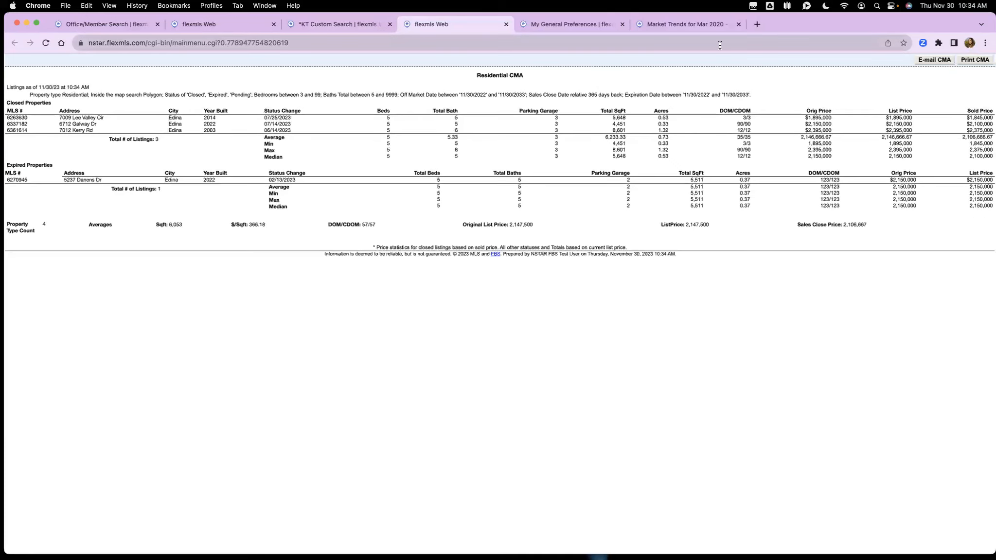
pyautogui.click(344, 23)
pyautogui.press('Escape')
pyautogui.click(891, 115)
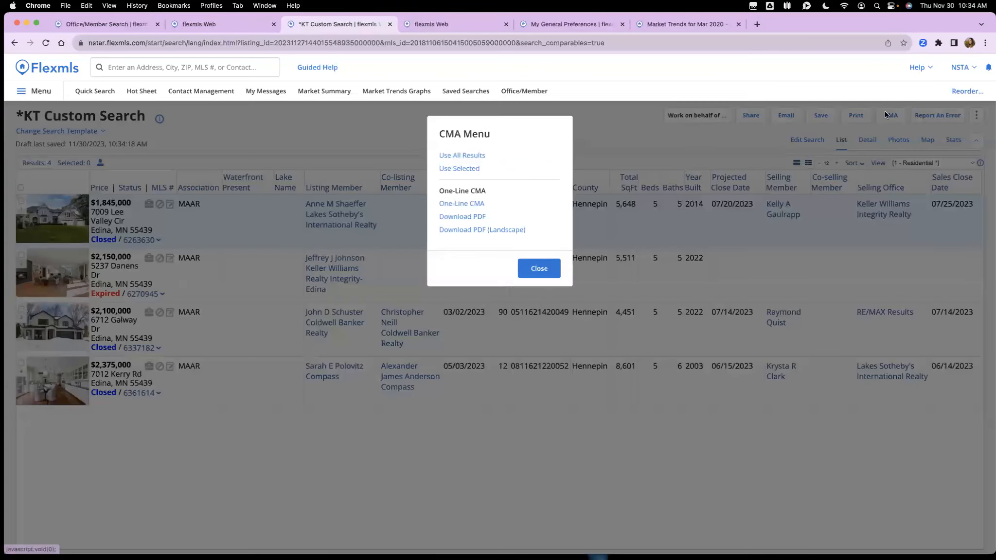
pyautogui.click(468, 156)
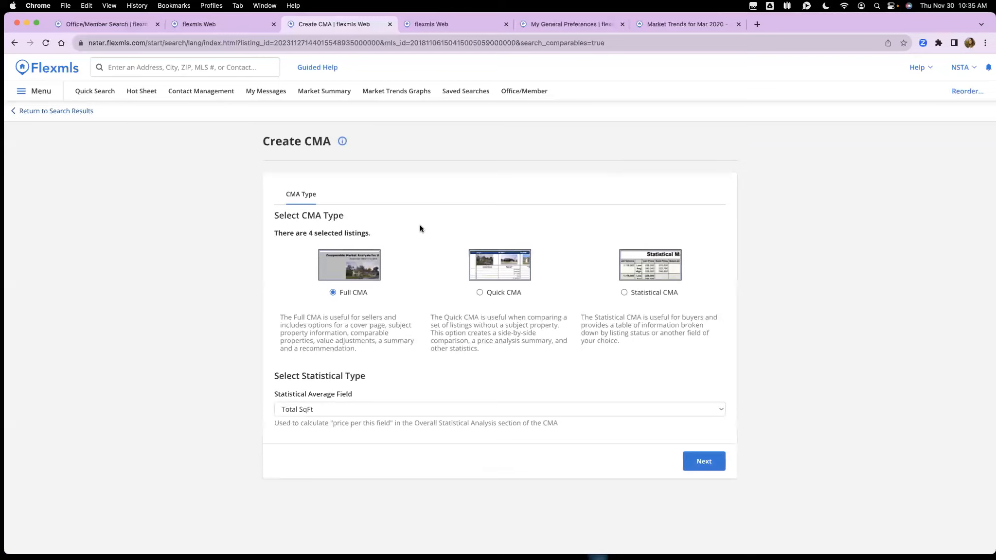
# Step: Keep Total SqFt as the statistical average field and advance to the Cover Page
pyautogui.click(382, 413)
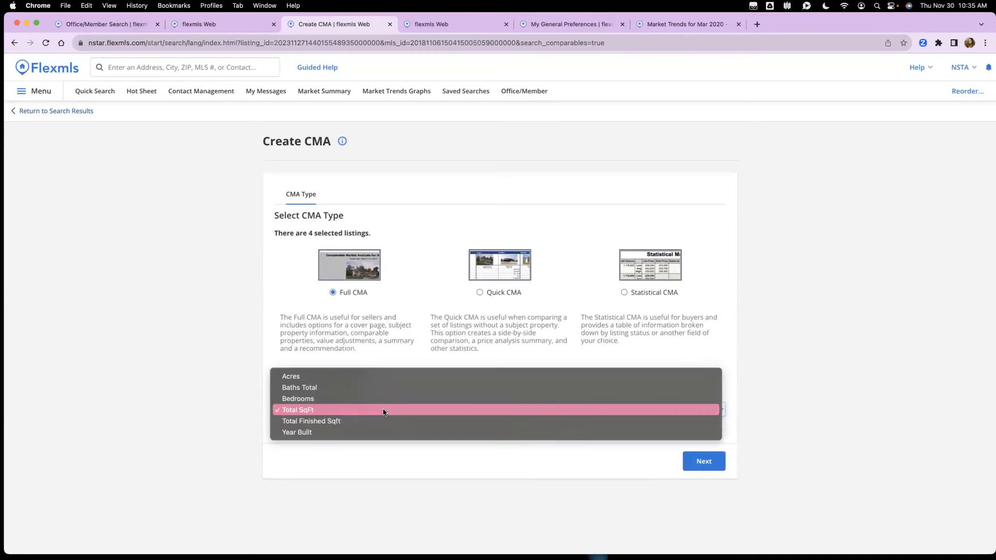
pyautogui.click(371, 335)
pyautogui.click(688, 461)
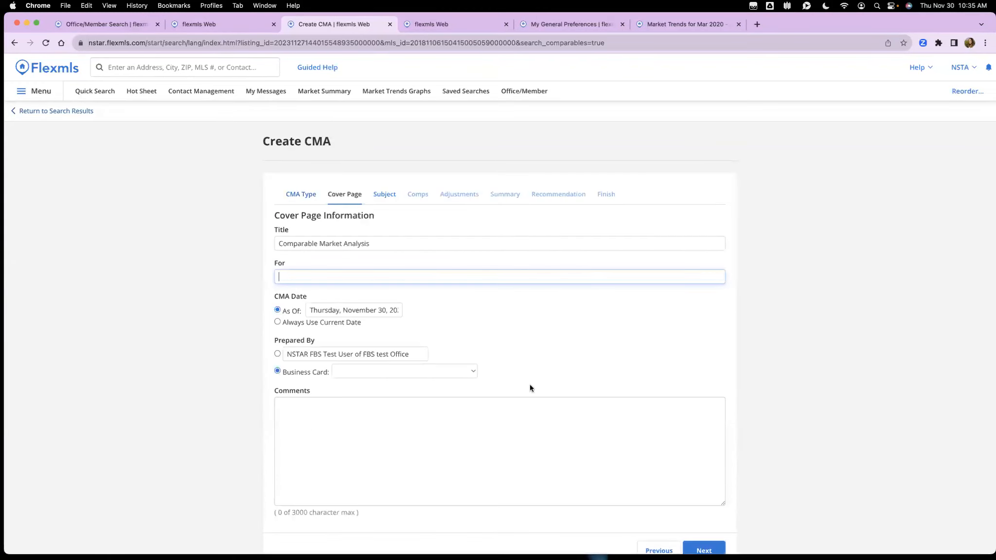
pyautogui.scroll(-1, 507, 382)
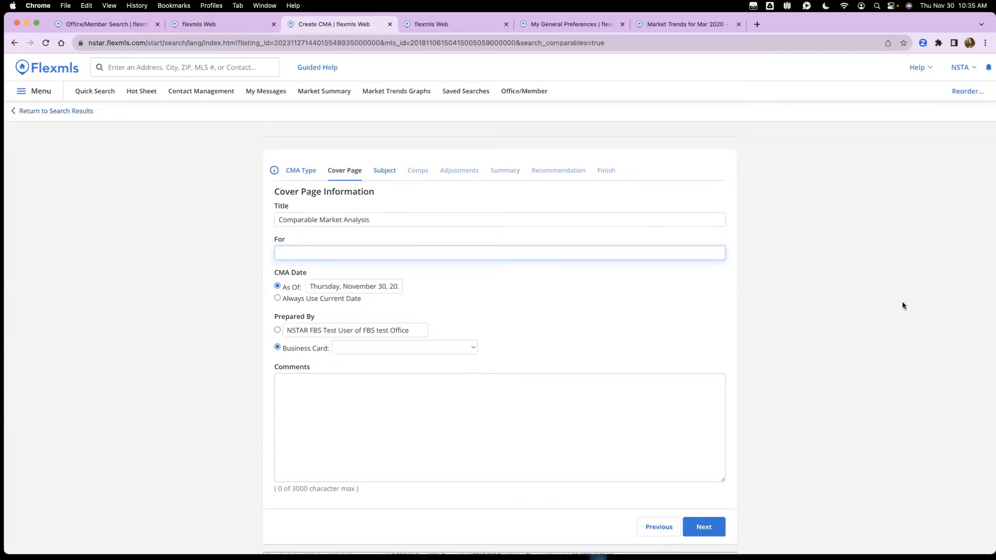
# Step: Run the Cover Page guided tour through its CMA date and comments steps
pyautogui.click(918, 68)
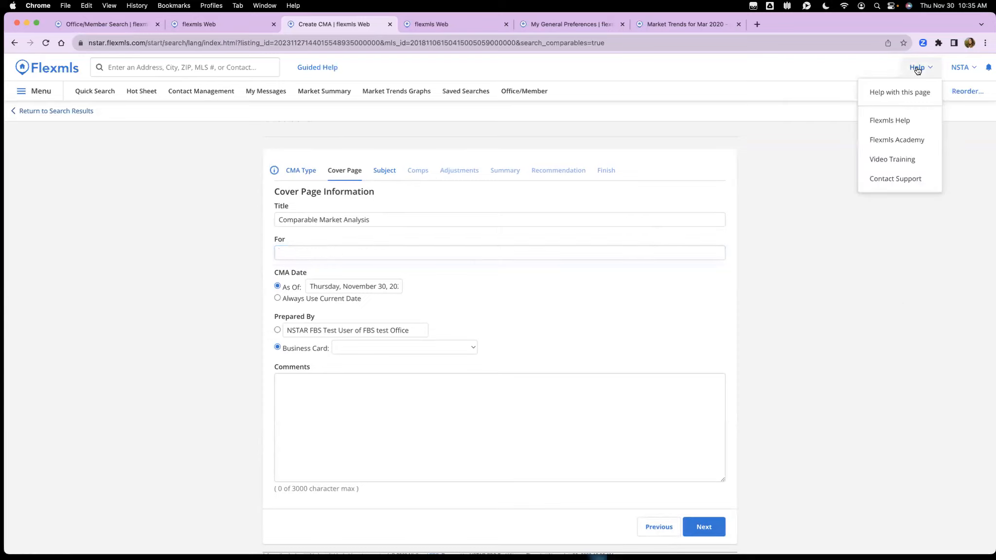
pyautogui.click(917, 70)
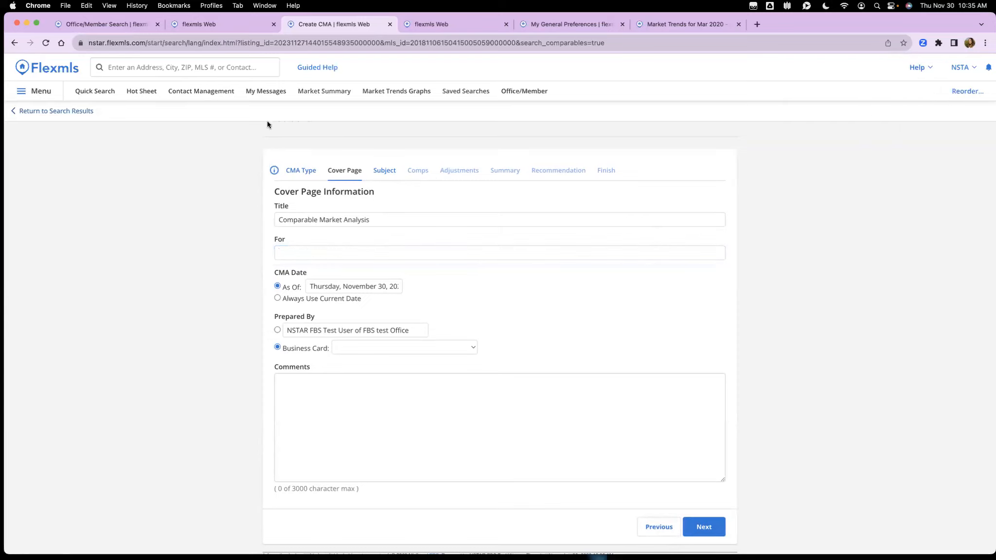
pyautogui.click(274, 171)
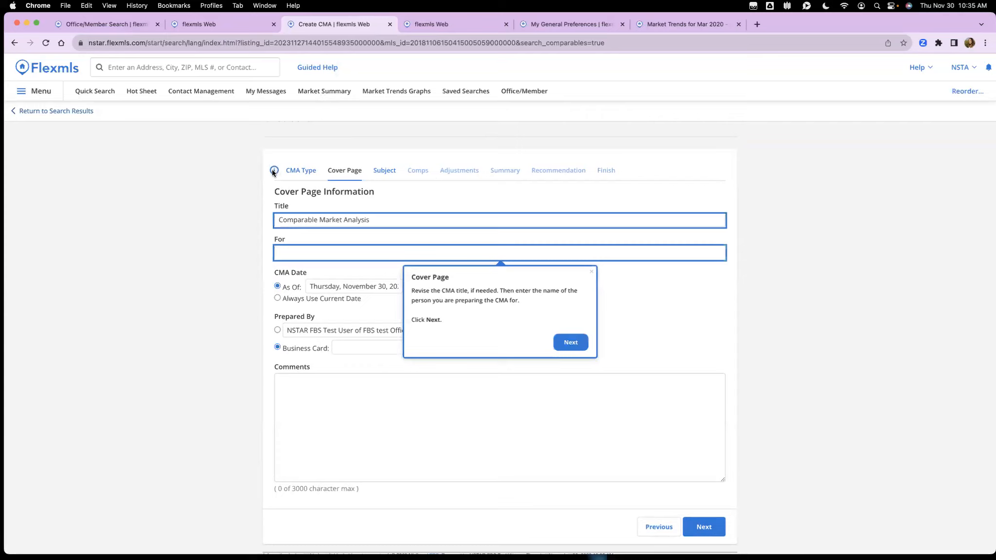
pyautogui.click(565, 343)
pyautogui.click(394, 366)
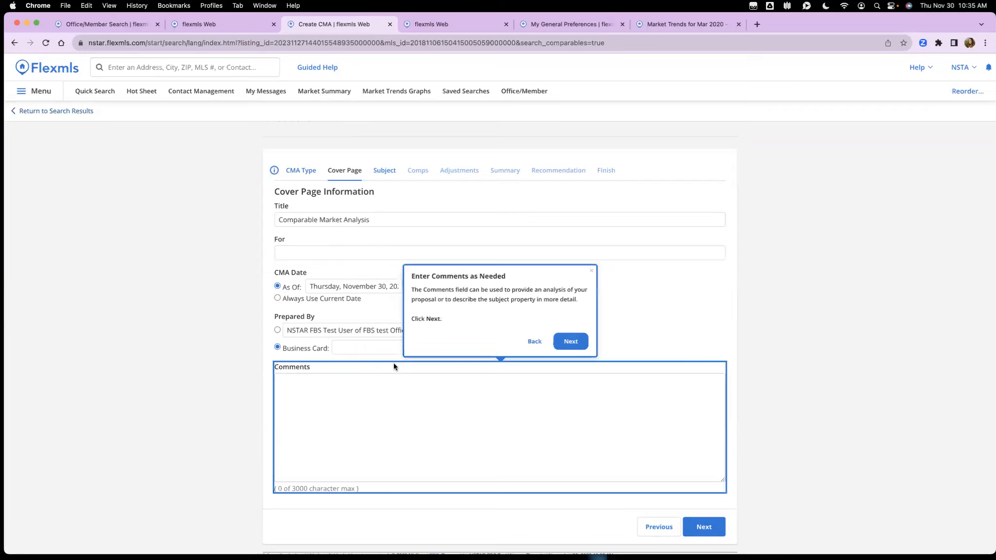
pyautogui.click(567, 343)
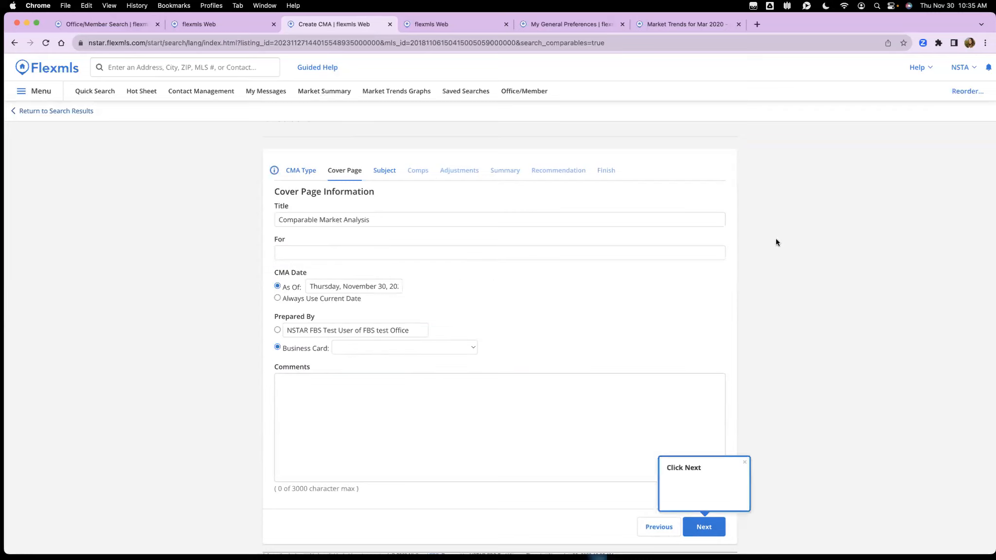
# Step: Read the Help with this page article, close it, and return to the search results
pyautogui.click(926, 73)
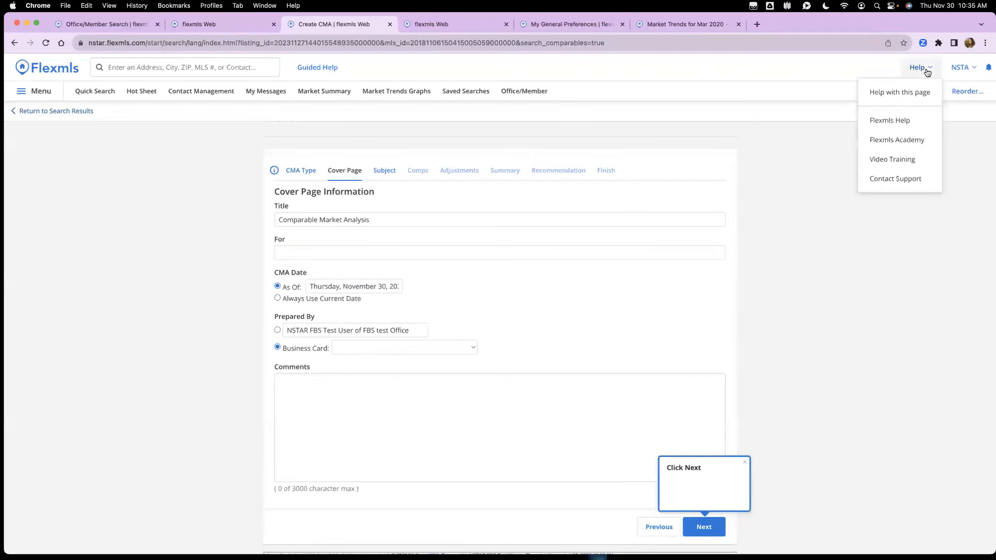
pyautogui.click(900, 92)
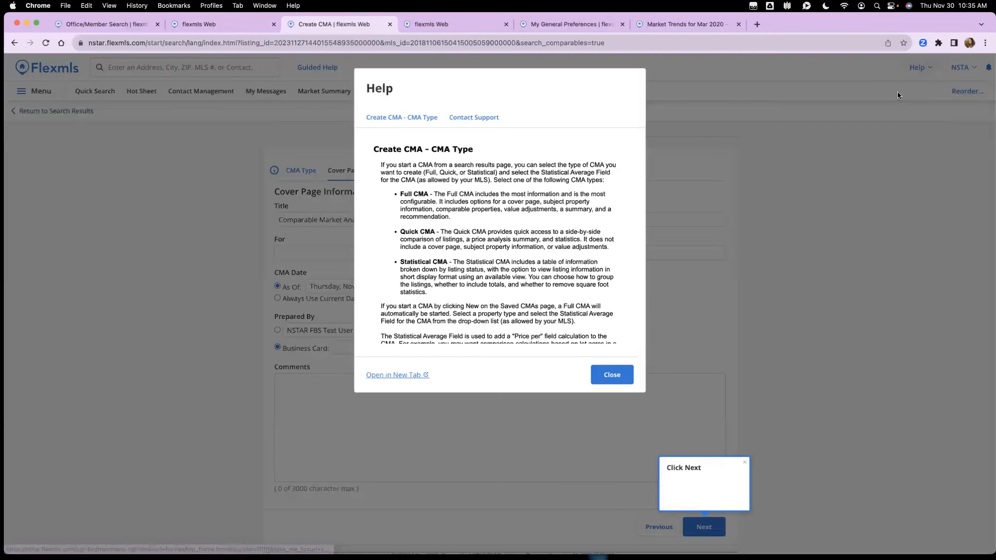
pyautogui.scroll(-3, 499, 219)
pyautogui.scroll(3, 498, 167)
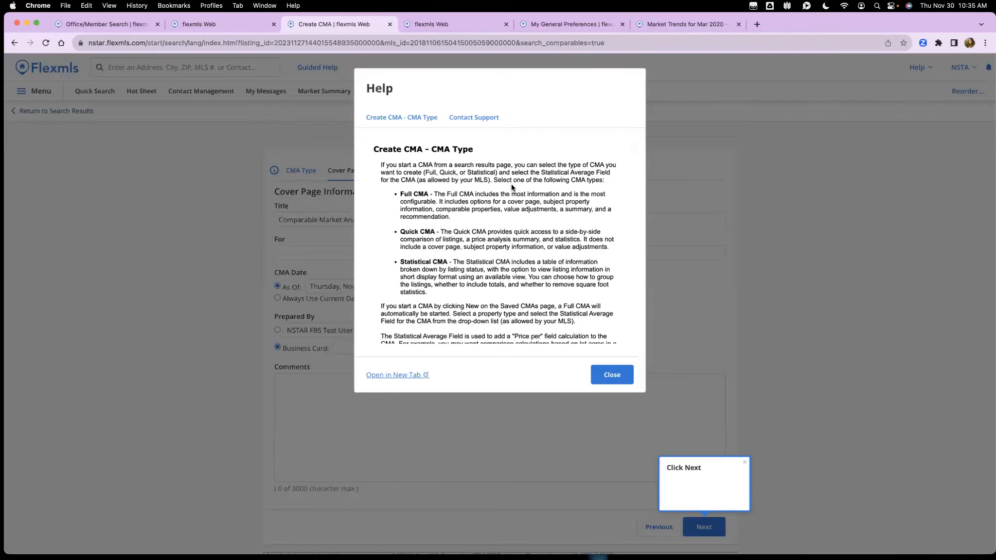
pyautogui.click(612, 376)
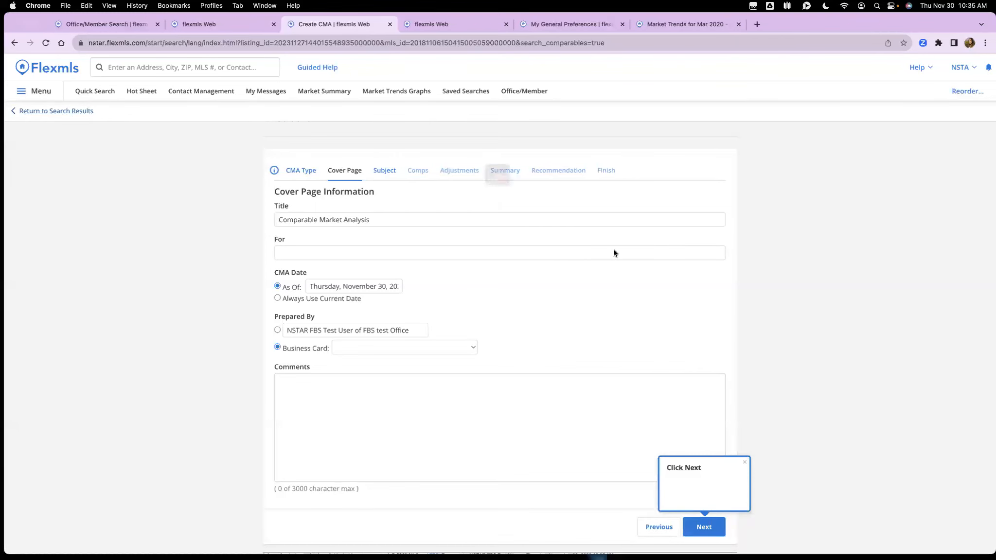
pyautogui.click(530, 210)
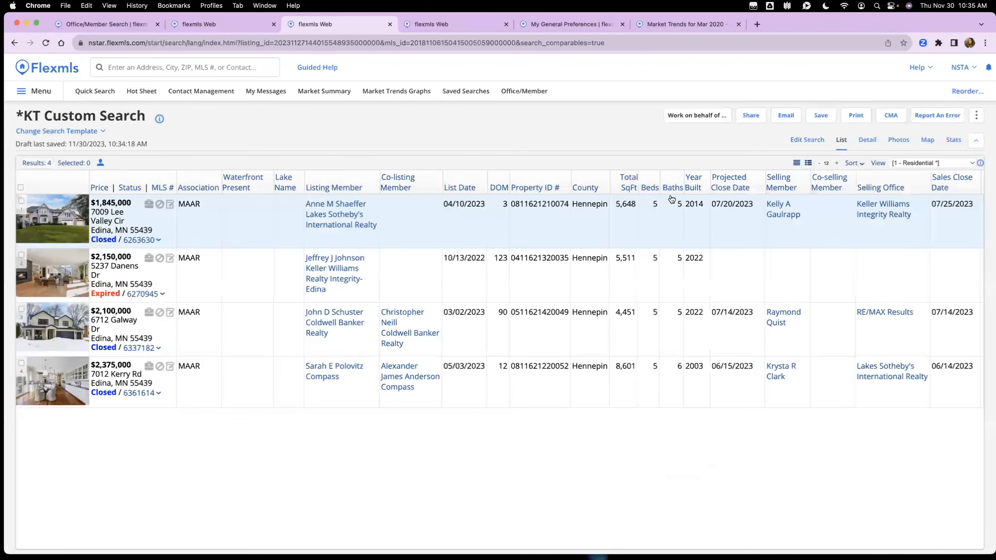
# Step: Search Flexmls Academy for 'cma' and bring up Flexmls Help in a new tab
pyautogui.click(920, 67)
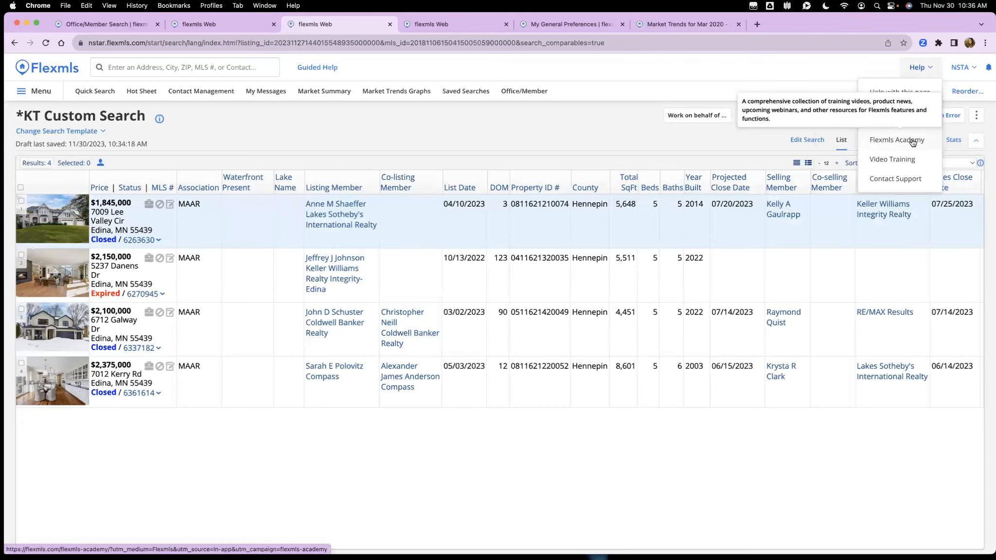
pyautogui.click(893, 139)
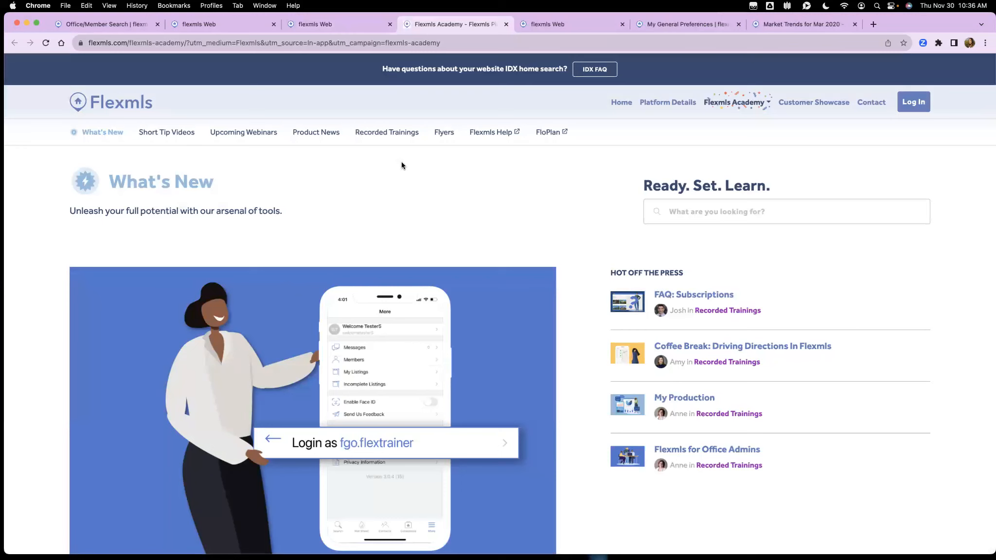
pyautogui.click(729, 211)
pyautogui.write('cma')
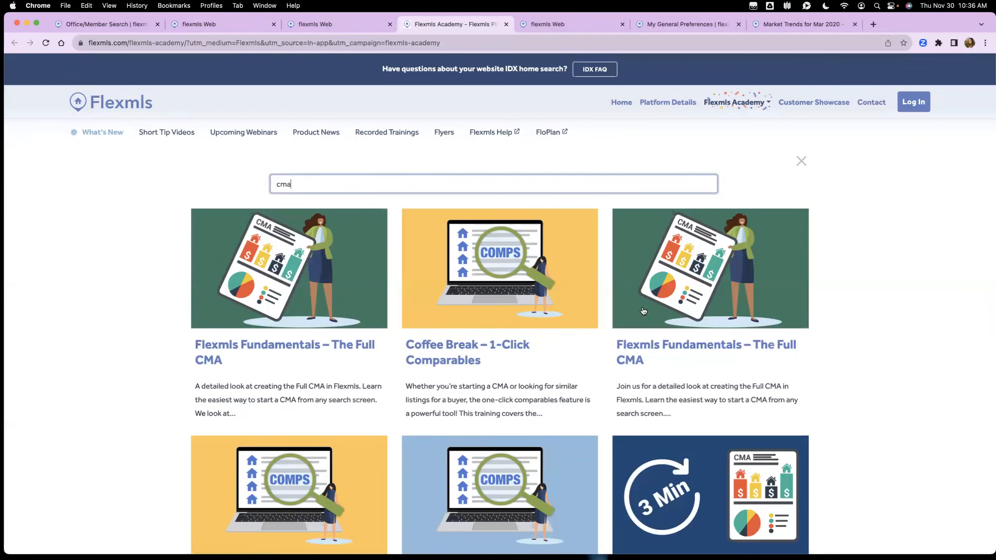
pyautogui.scroll(-4, 759, 306)
pyautogui.scroll(4, 800, 301)
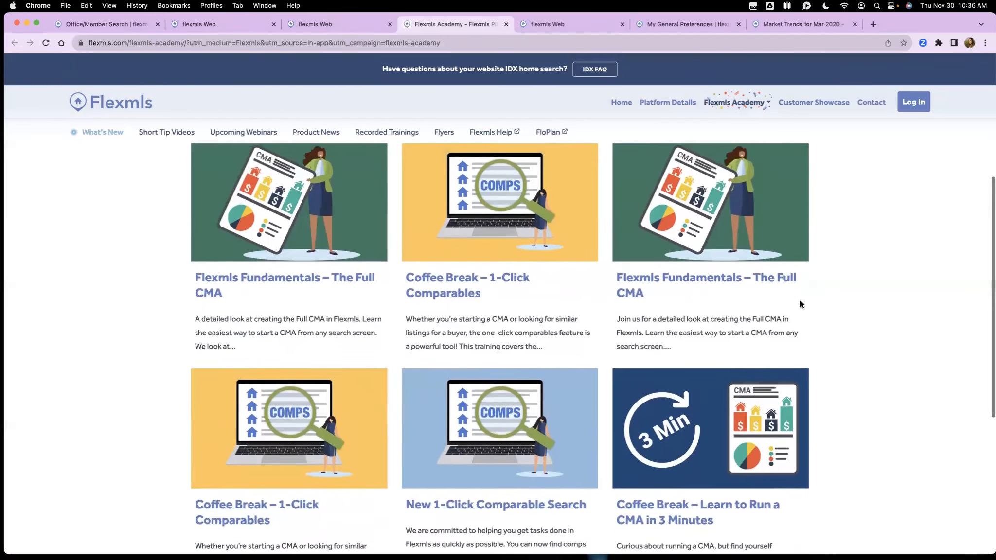
pyautogui.click(492, 135)
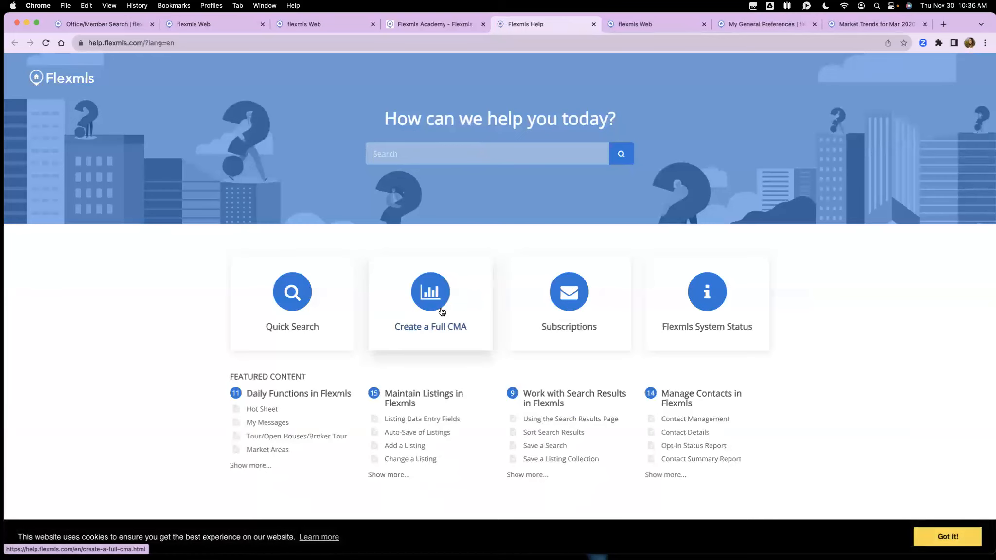
# Step: Read the Create a Full CMA help article through step 5, then return to the KT Custom Search results
pyautogui.click(442, 312)
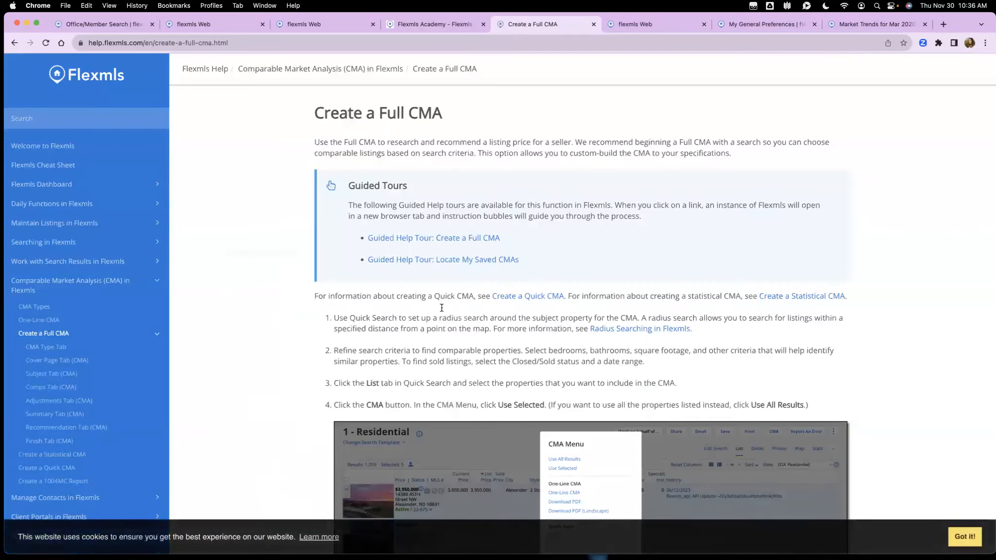
pyautogui.scroll(-8, 251, 278)
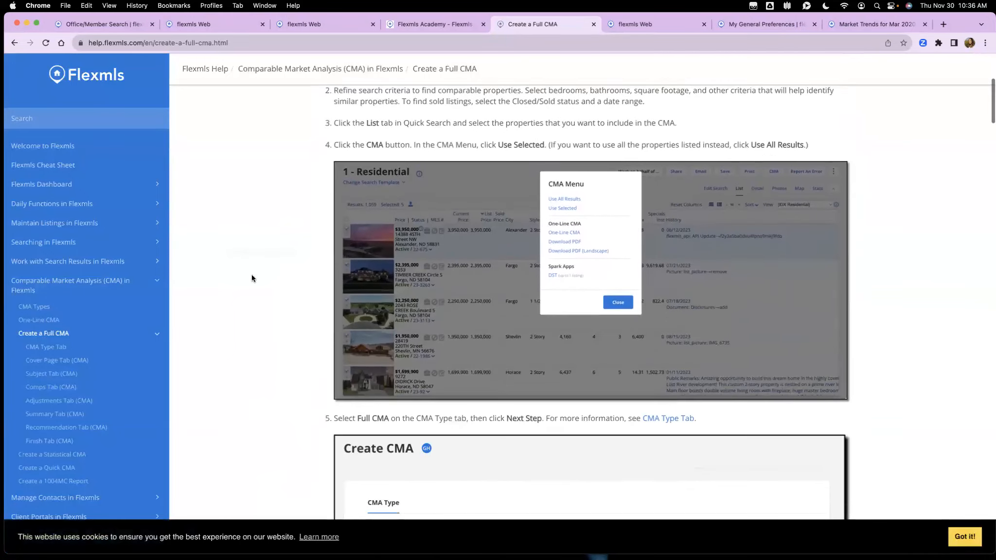
pyautogui.scroll(-3, 252, 278)
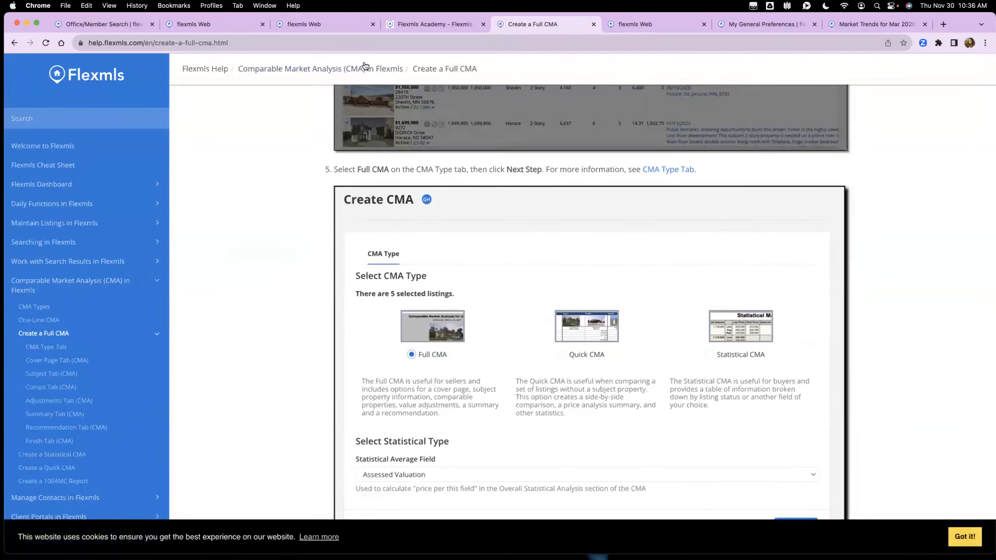
pyautogui.click(333, 24)
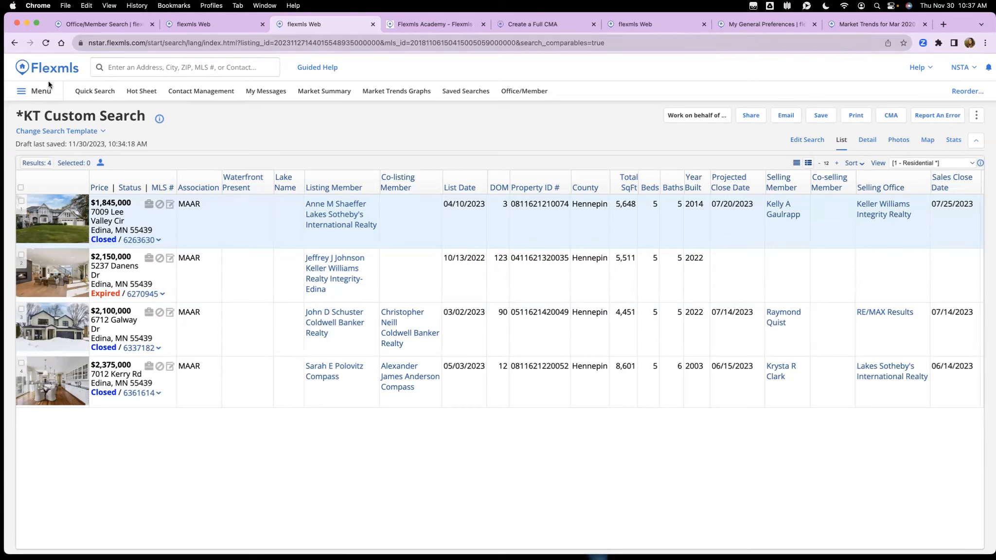
# Step: Go from the main menu to the Market Trends graphs page for Mar 2020 - Feb 2023
pyautogui.click(33, 91)
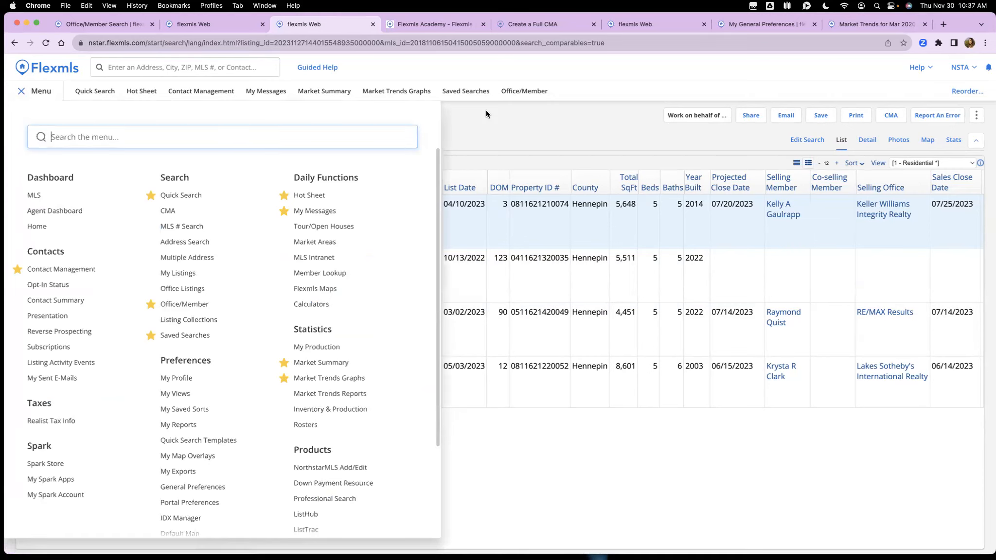
pyautogui.click(873, 27)
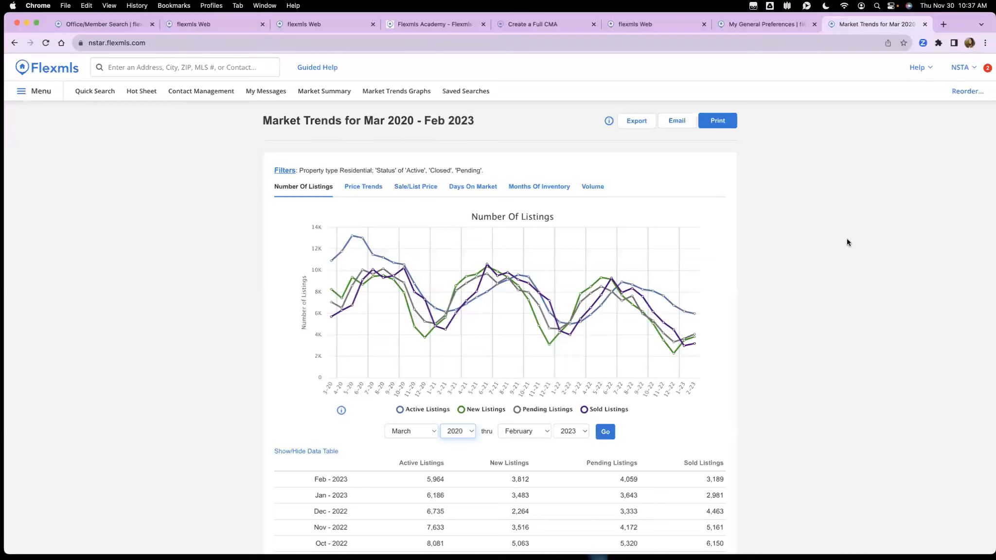
pyautogui.scroll(-1, 850, 242)
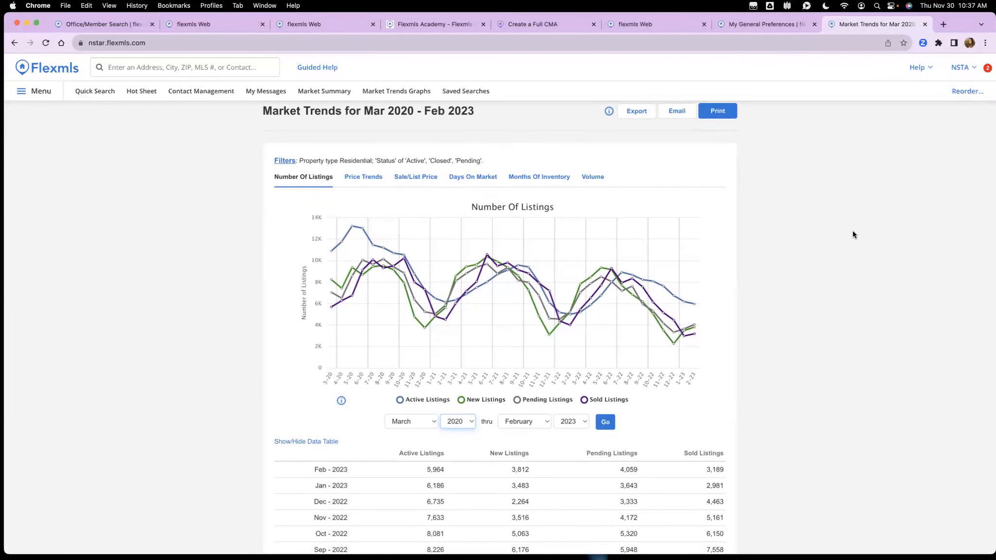
# Step: Hide and restore the New, Pending and Active Listings lines in the graph legend
pyautogui.click(484, 400)
pyautogui.click(533, 400)
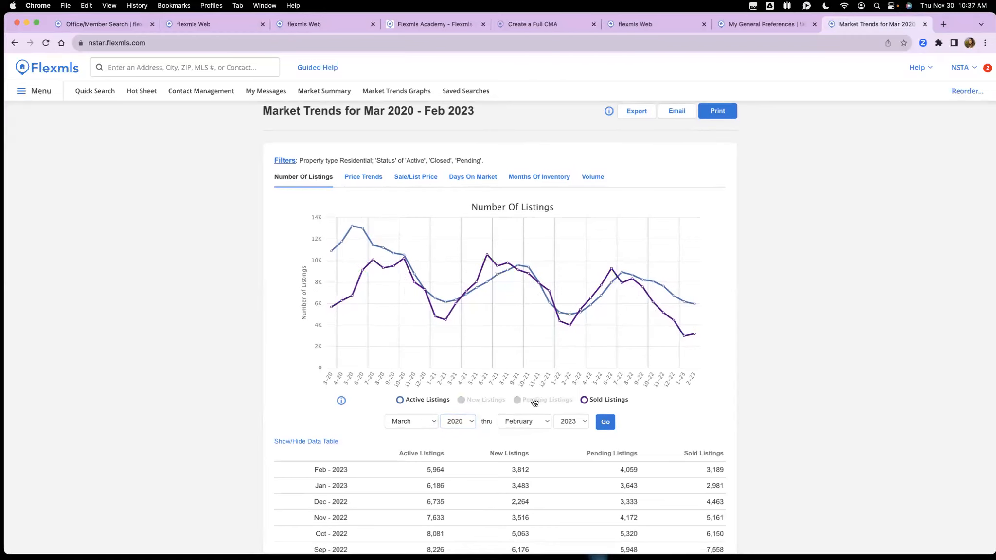
pyautogui.click(484, 400)
pyautogui.click(519, 401)
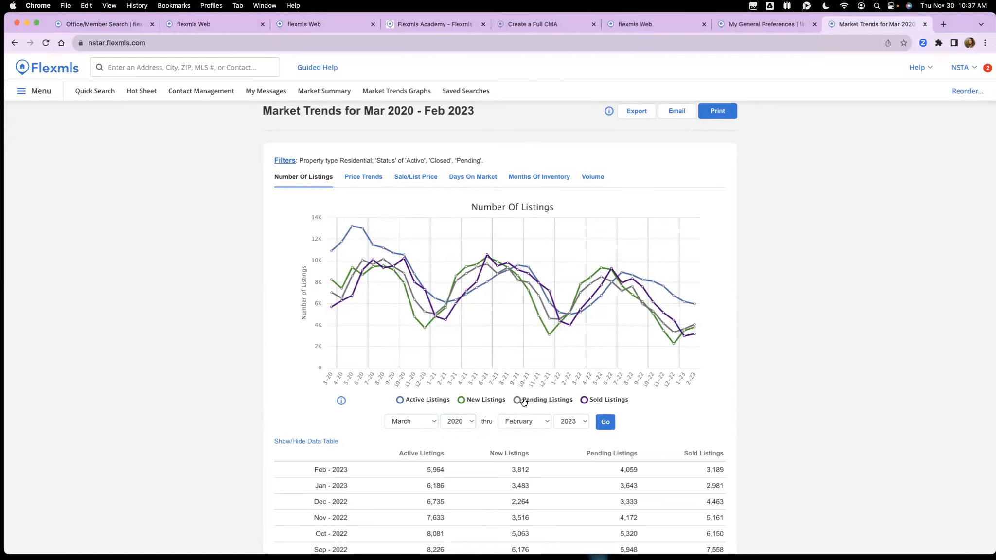
pyautogui.click(418, 401)
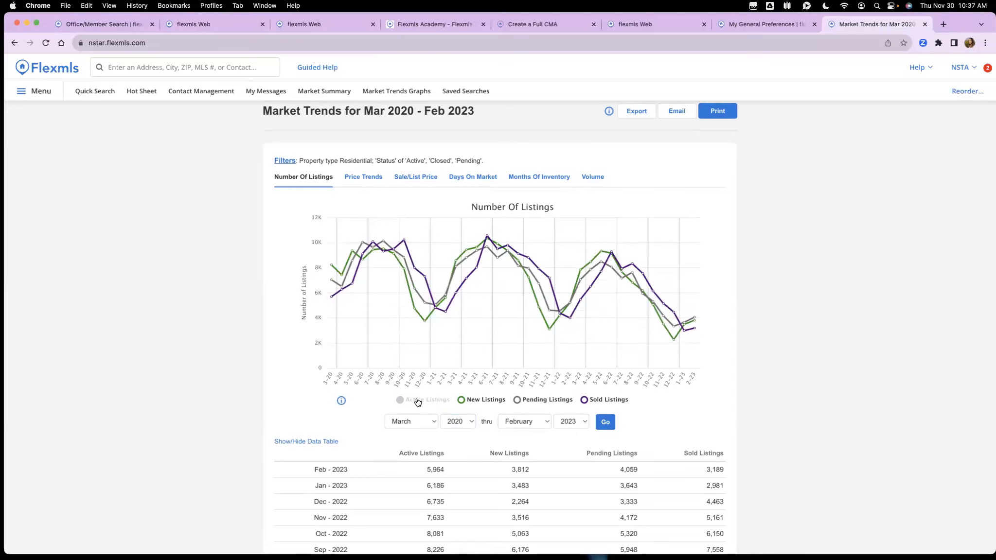
pyautogui.click(418, 402)
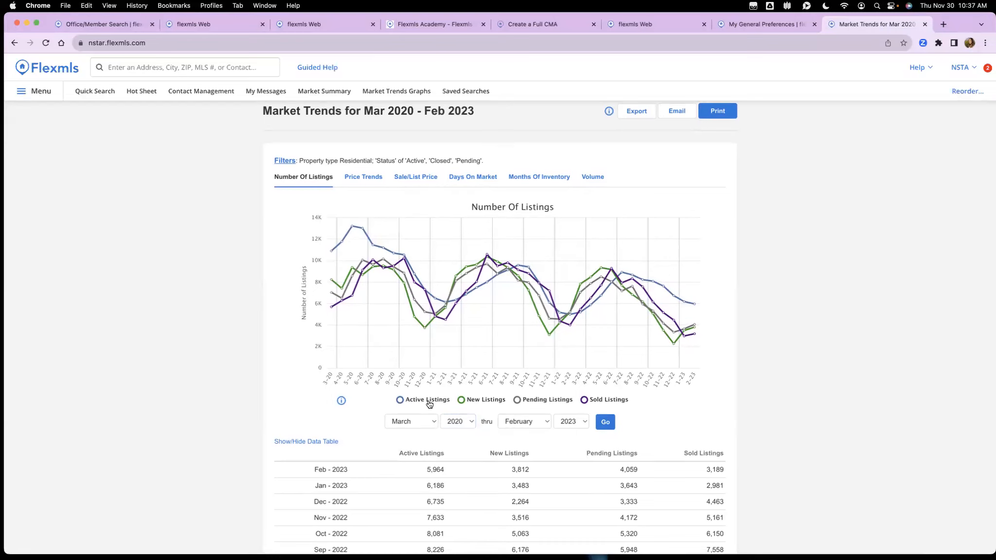
# Step: View the Price Trends and Sale/List Price graphs, then return to Number Of Listings
pyautogui.click(363, 179)
pyautogui.click(435, 179)
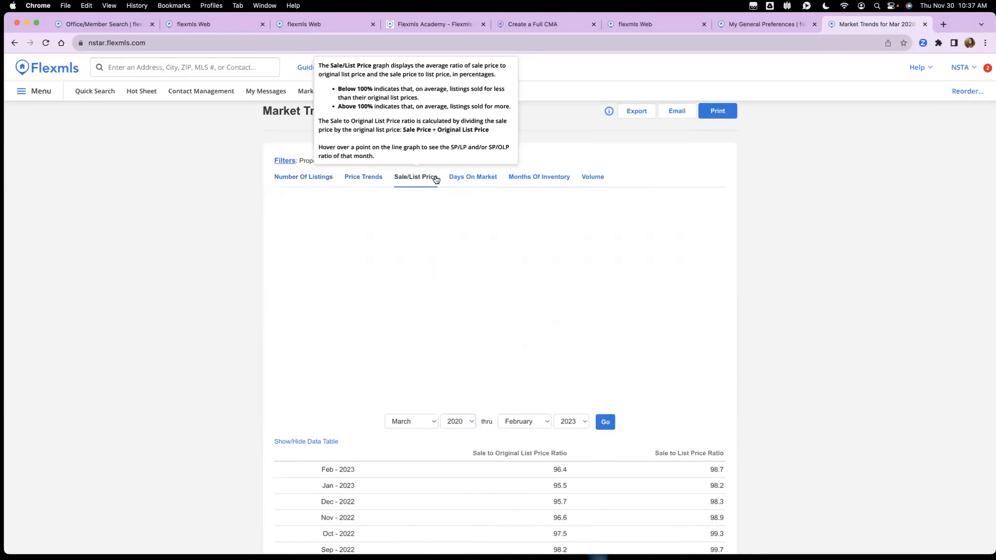
pyautogui.click(309, 180)
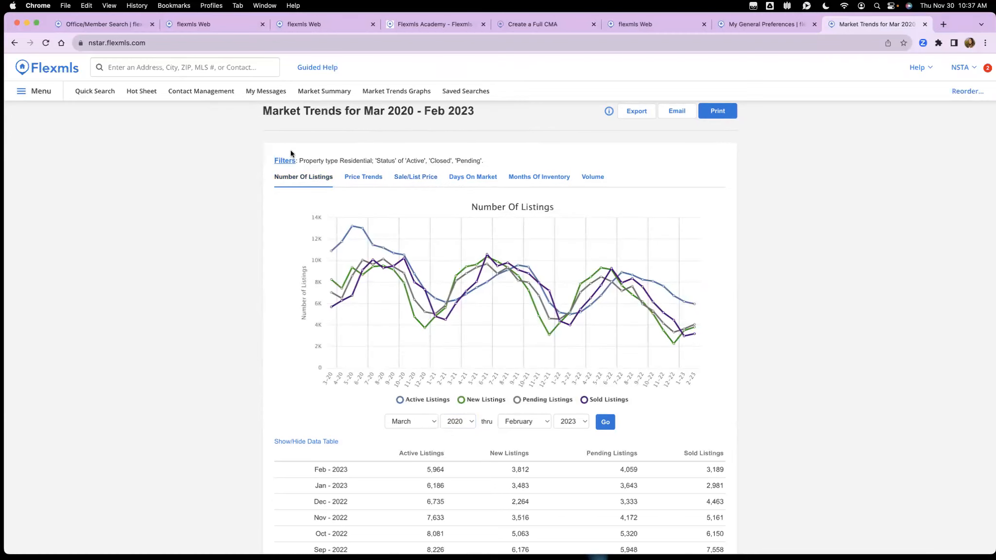
pyautogui.click(288, 162)
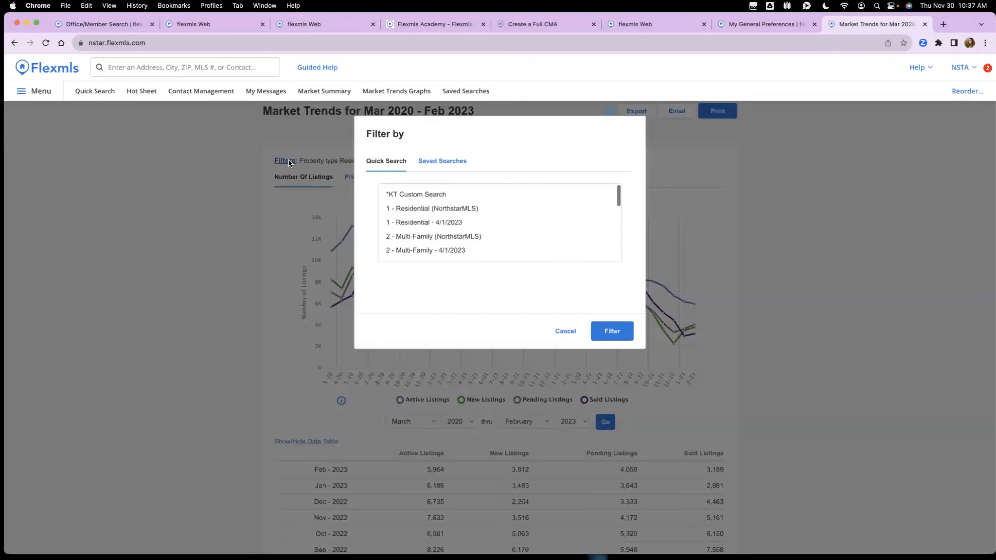
pyautogui.click(442, 162)
pyautogui.scroll(-10, 470, 224)
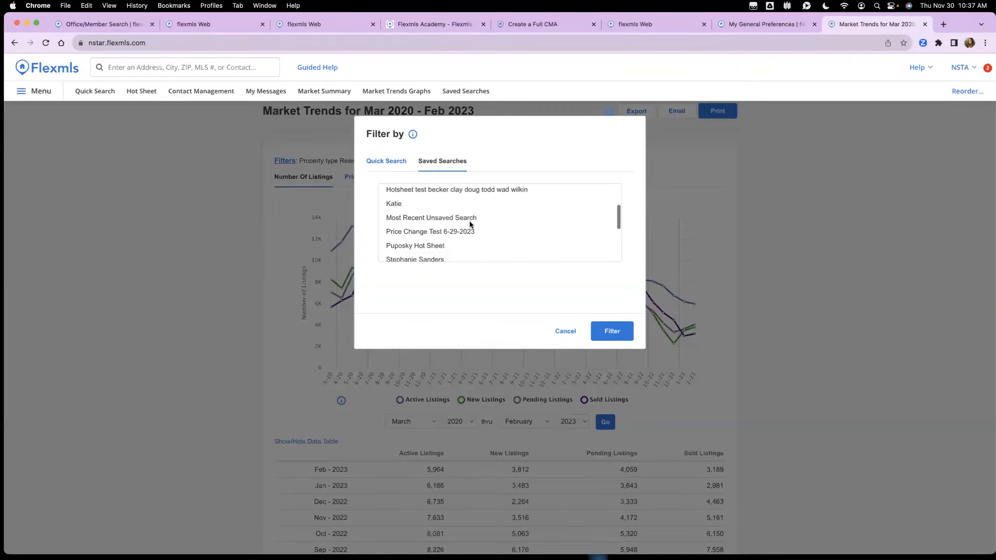
pyautogui.scroll(-2, 469, 224)
pyautogui.scroll(4, 469, 224)
pyautogui.scroll(8, 470, 222)
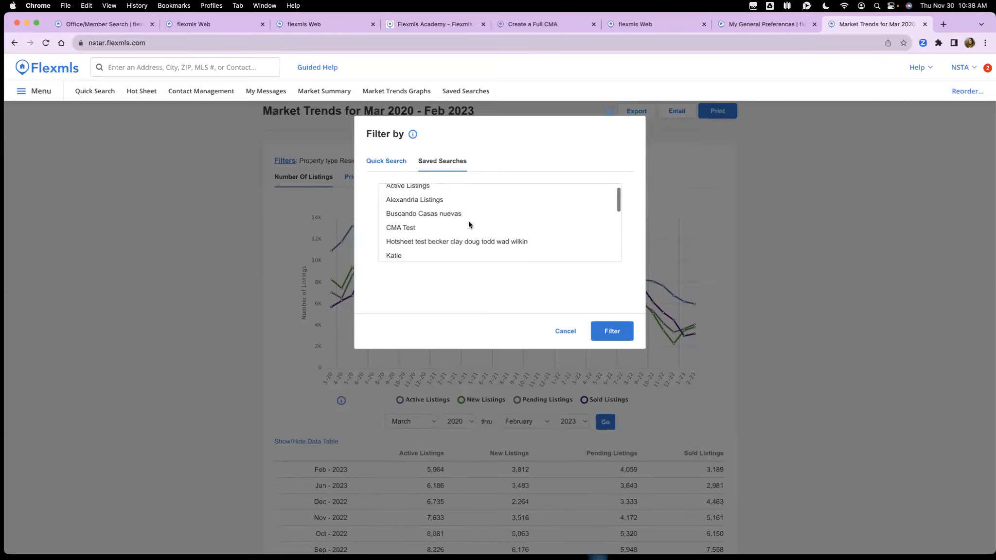
pyautogui.click(381, 163)
pyautogui.scroll(-3, 419, 216)
pyautogui.scroll(3, 437, 211)
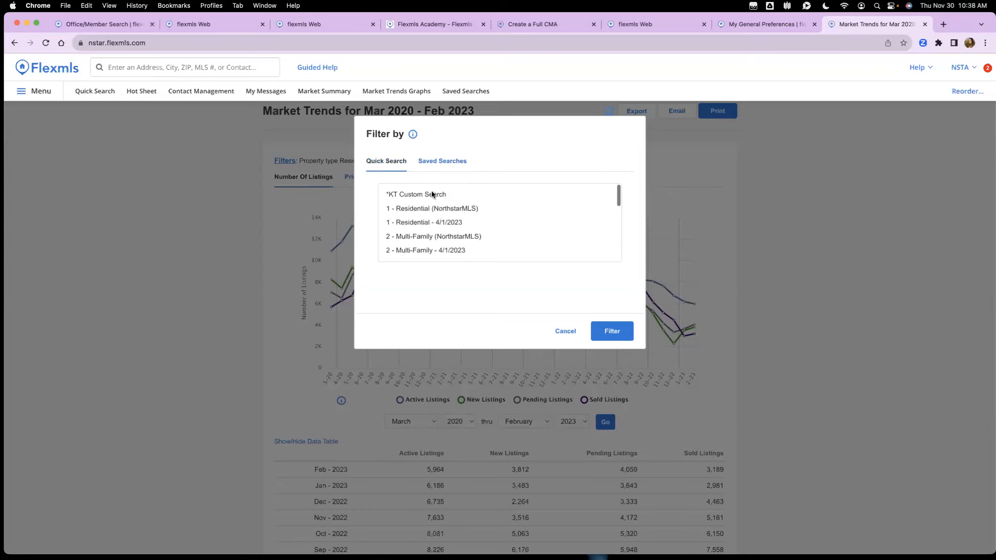
pyautogui.click(431, 193)
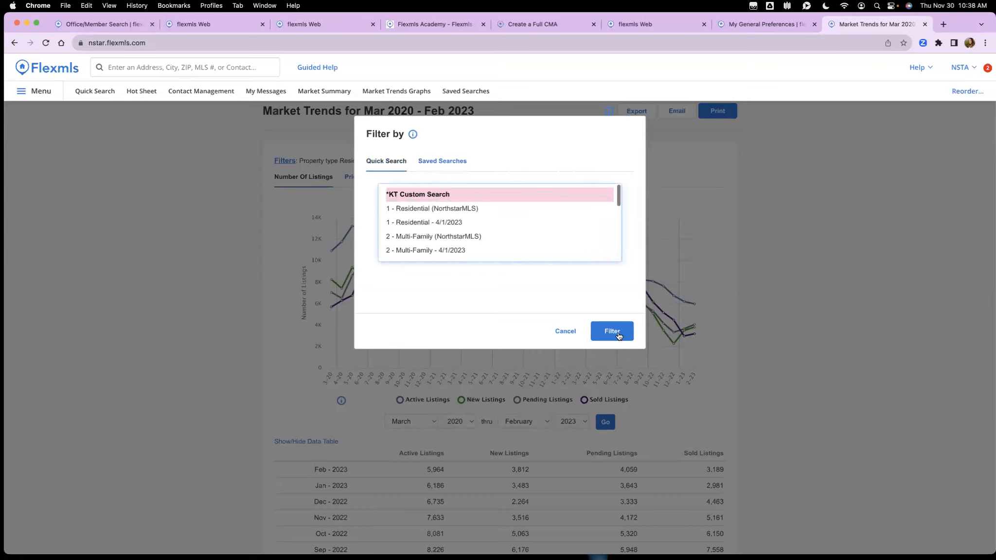
pyautogui.click(568, 333)
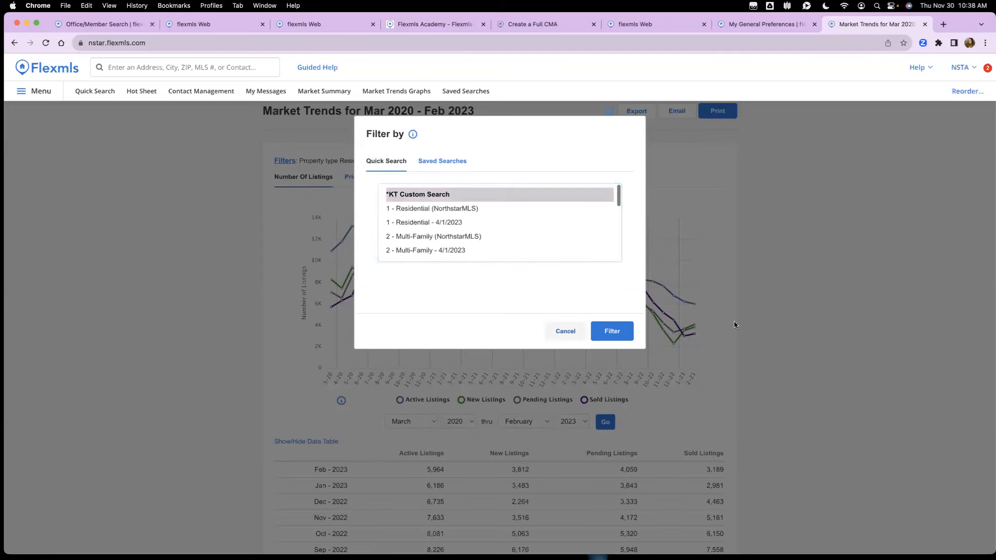
pyautogui.scroll(-5, 740, 333)
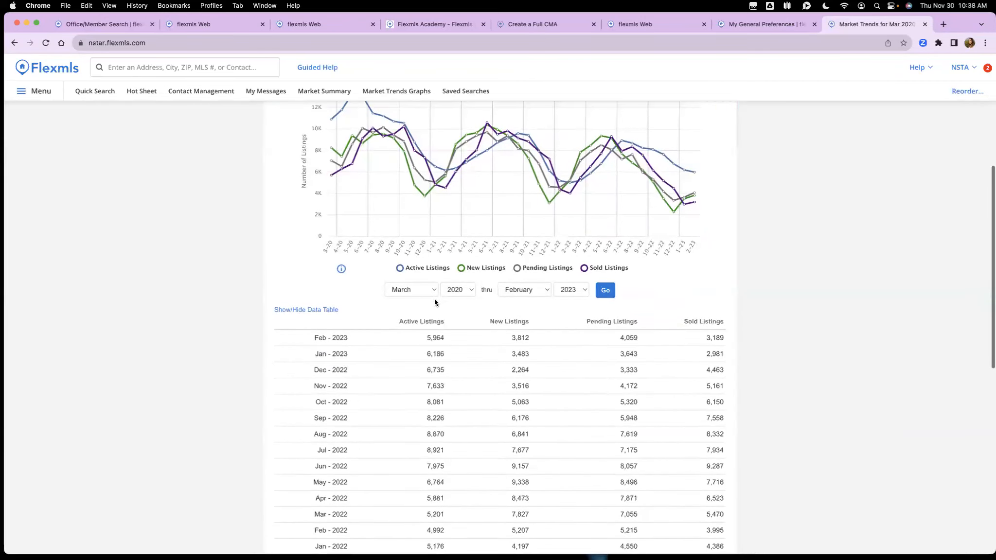
pyautogui.click(456, 290)
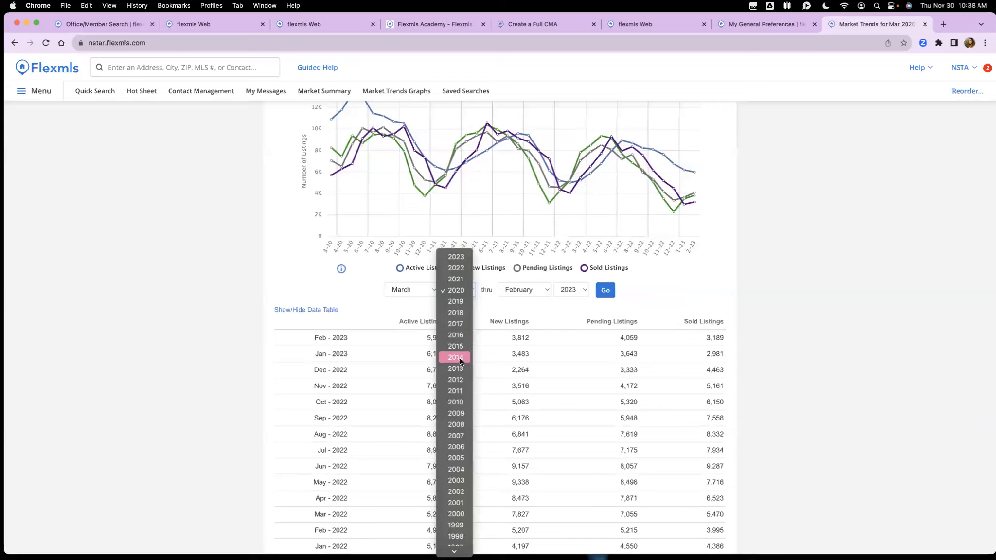
pyautogui.click(364, 281)
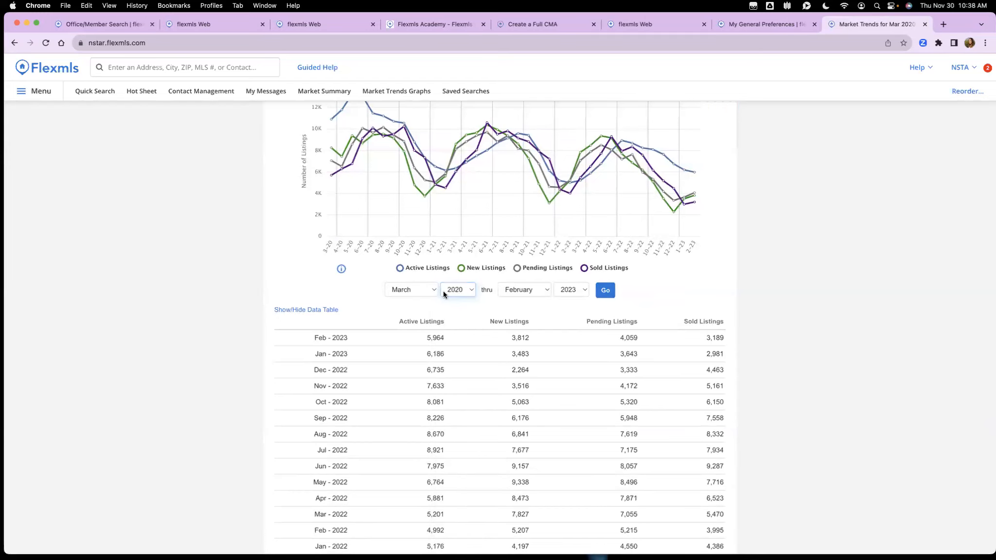
pyautogui.scroll(-2, 444, 294)
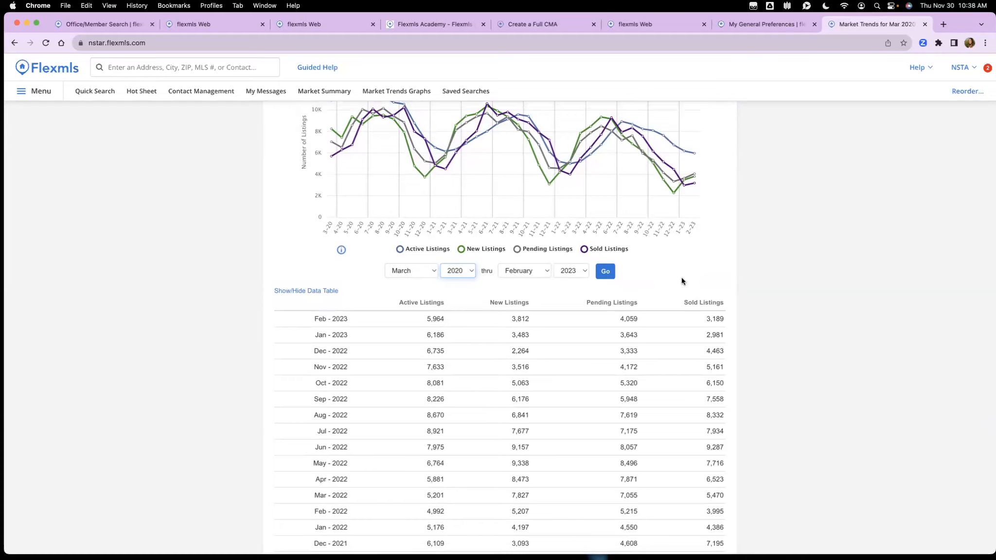
pyautogui.scroll(5, 682, 279)
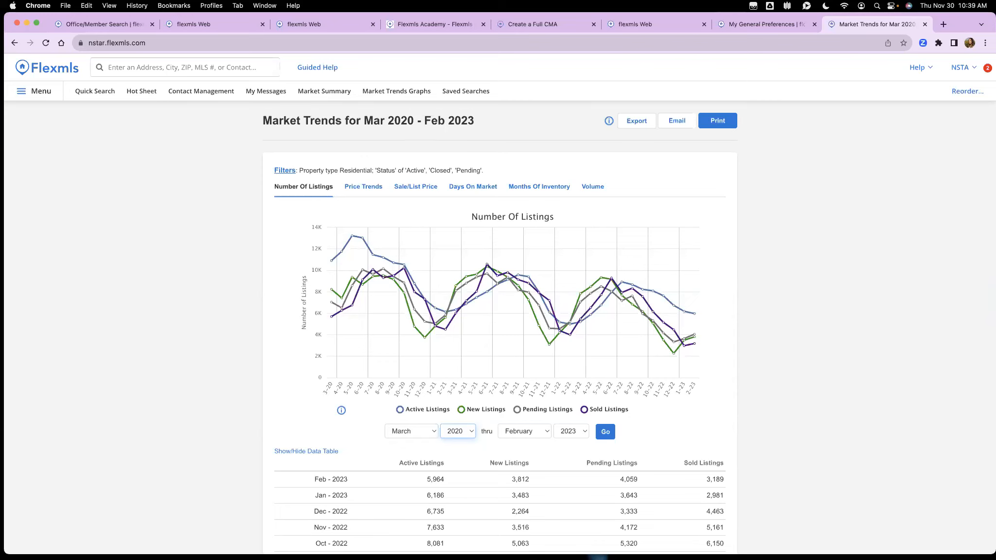
pyautogui.click(181, 264)
# Step: Narrow the browser window and open the first contact's Portal settings in Contact Management
pyautogui.moveTo(995, 13); pyautogui.dragTo(771, 13)
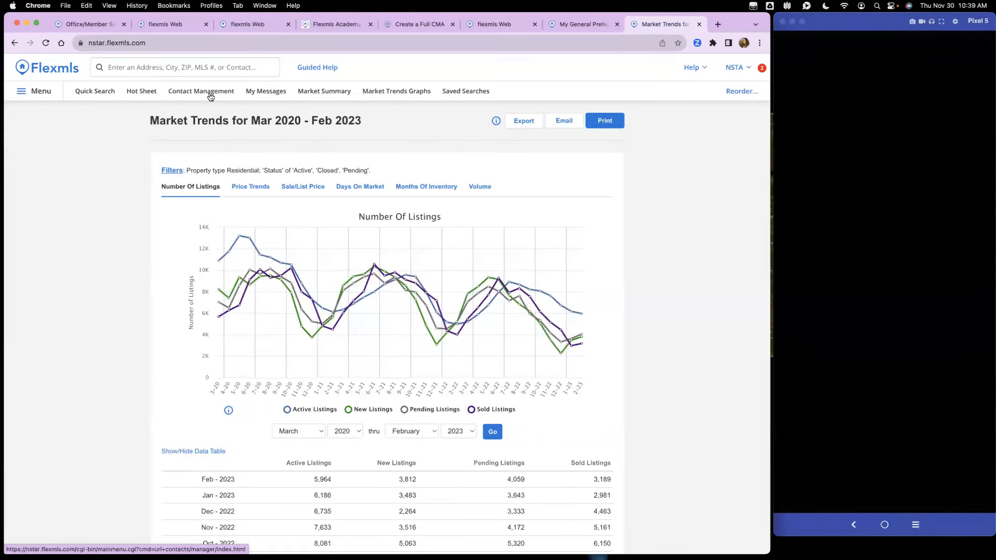
pyautogui.click(194, 93)
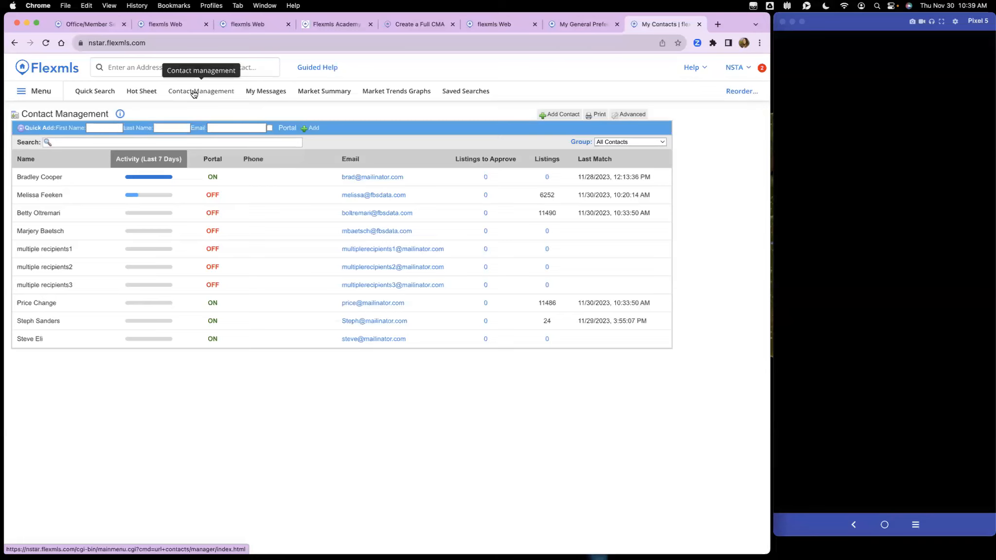
pyautogui.click(257, 178)
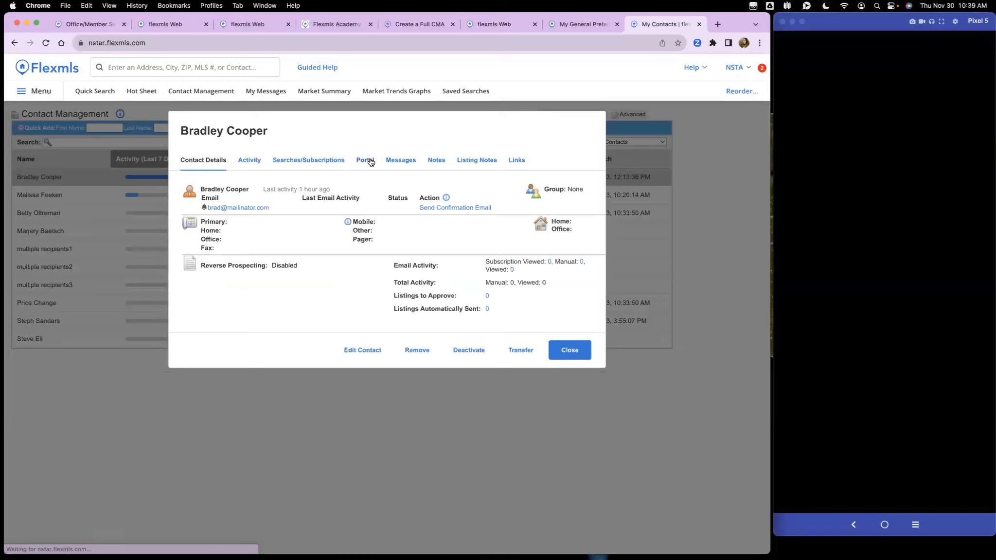
pyautogui.click(366, 160)
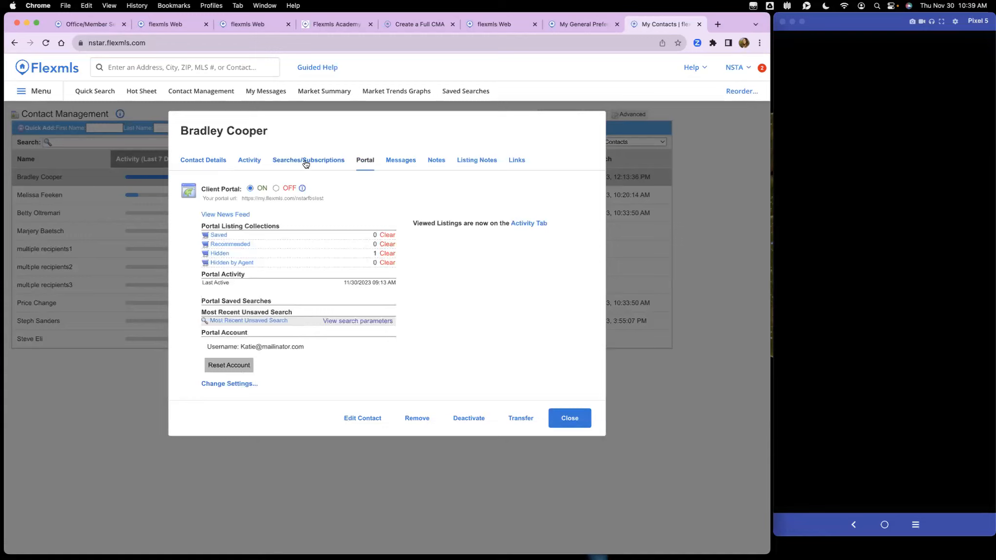
# Step: Select the contact's client portal web address, then return to the General Preferences comparables page
pyautogui.moveTo(202, 199); pyautogui.dragTo(241, 197)
pyautogui.click(344, 200)
pyautogui.click(575, 23)
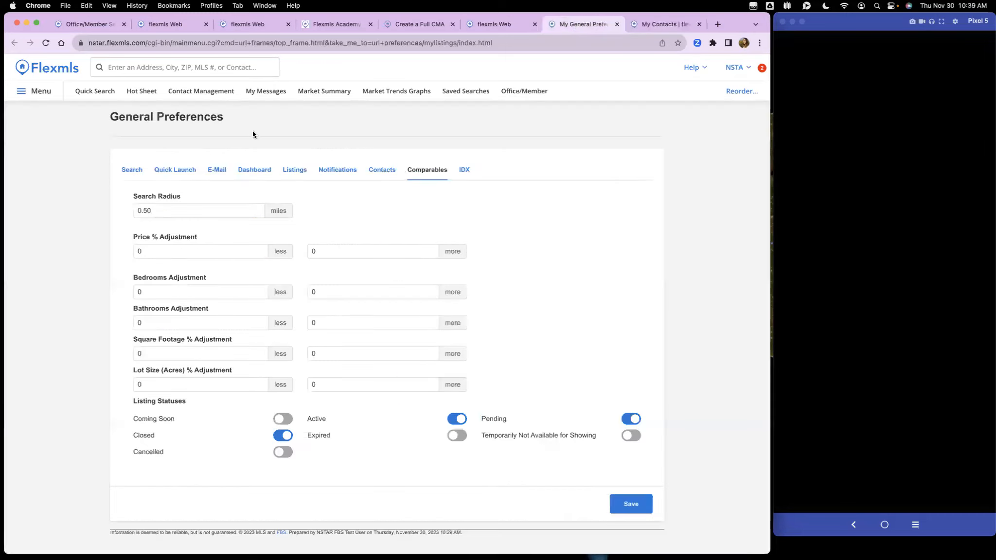